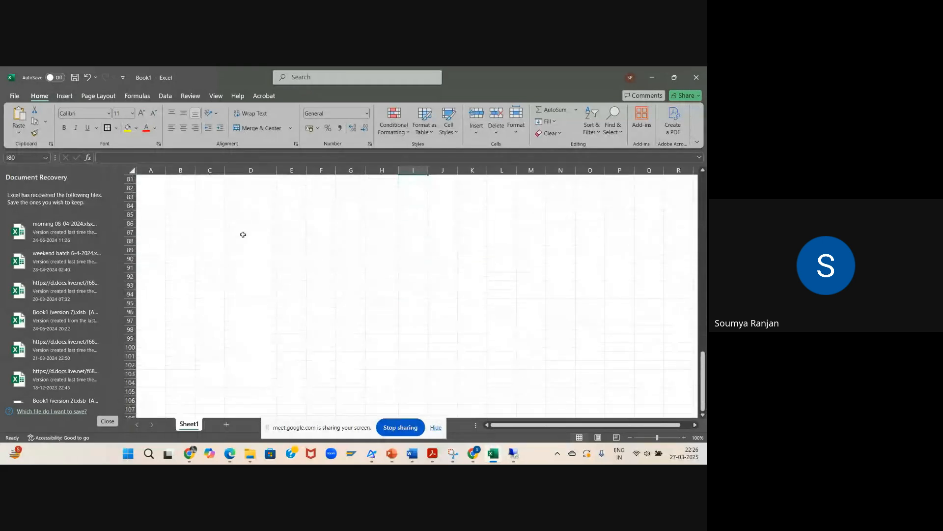
# Step: Fill cells A83 through R83 with yellow as a divider row
pyautogui.moveTo(148, 197); pyautogui.dragTo(691, 197)
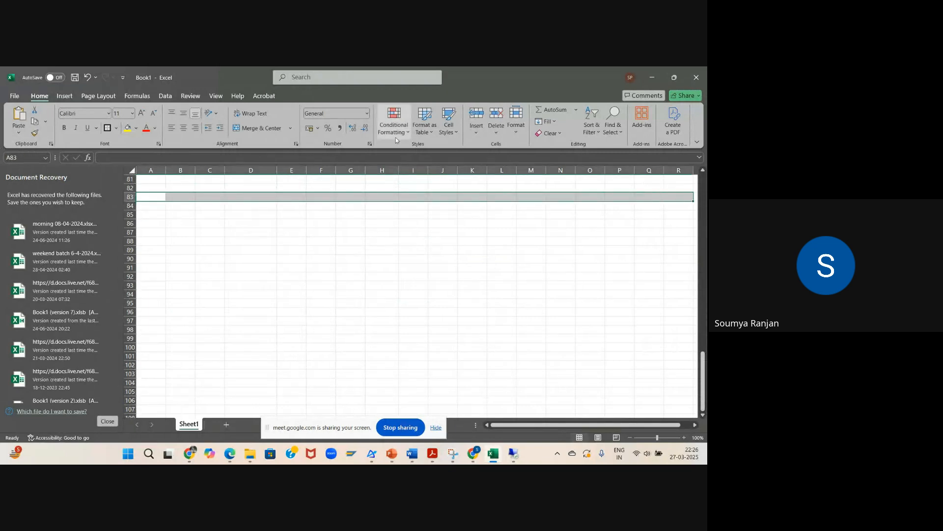
pyautogui.click(128, 127)
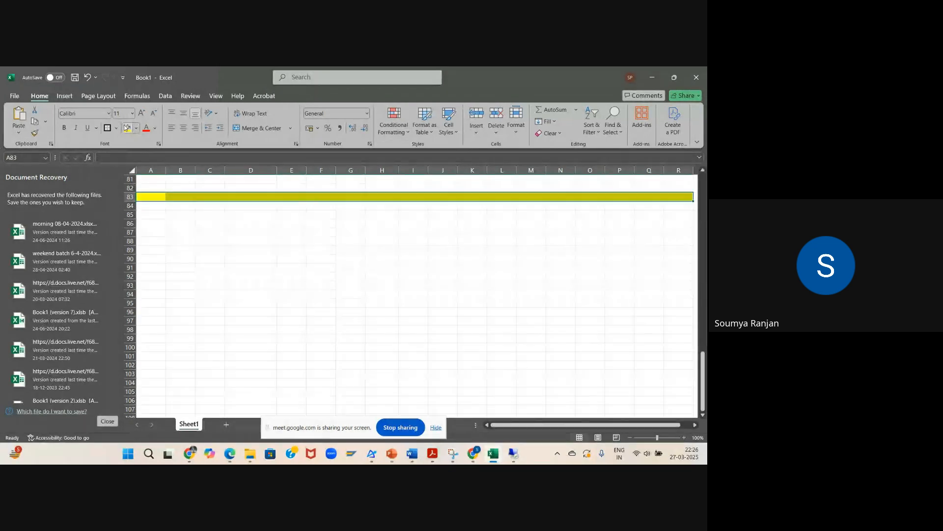
# Step: Enter the heading "EWM Org Structure" in cell A85 and put an outside border around A85:B85
pyautogui.click(155, 214)
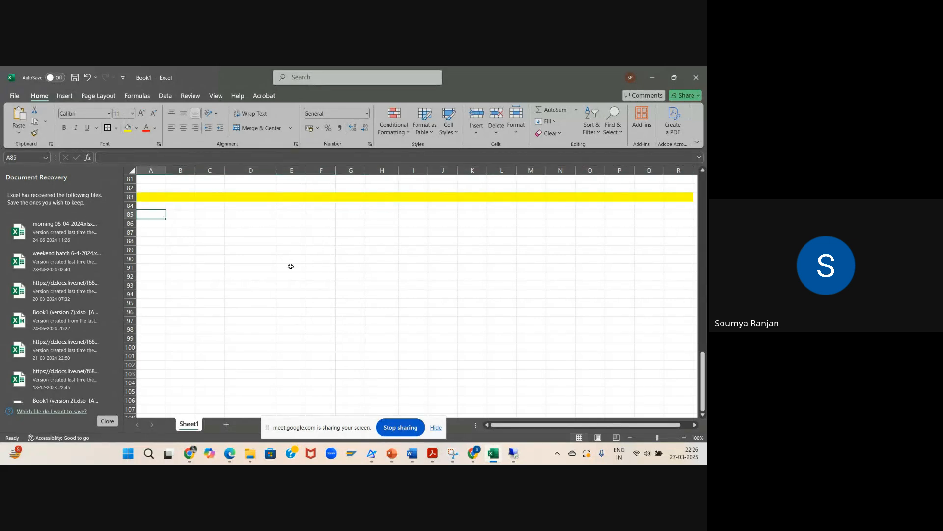
pyautogui.write('EWM')
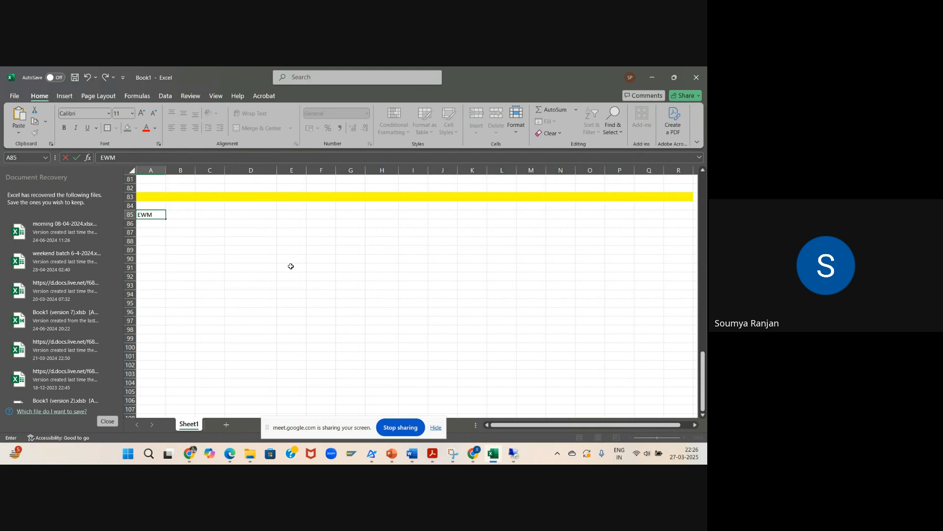
pyautogui.write(' Org Structure')
pyautogui.click(301, 275)
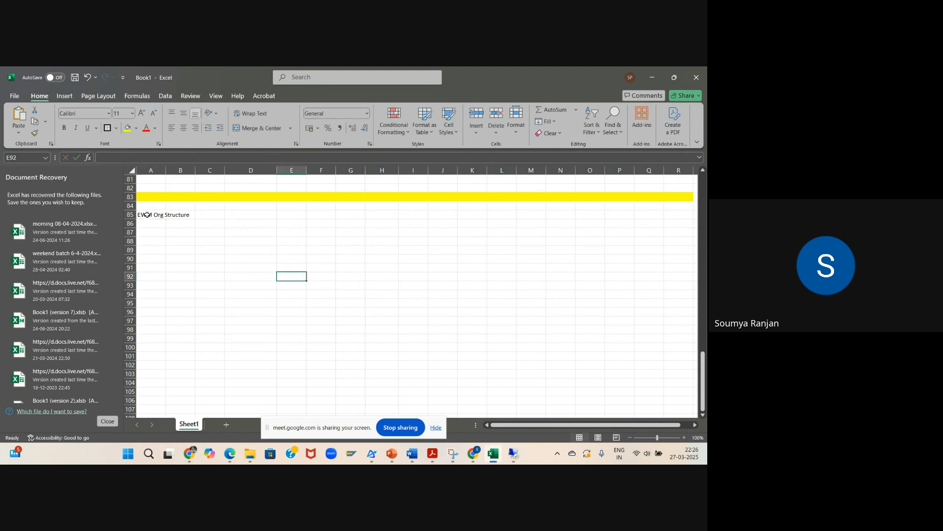
pyautogui.moveTo(147, 214); pyautogui.dragTo(183, 216)
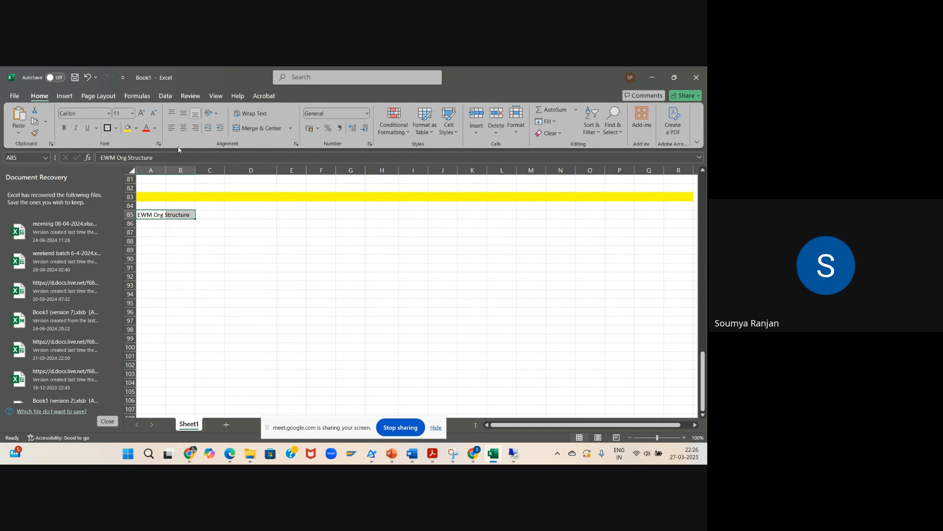
pyautogui.click(107, 128)
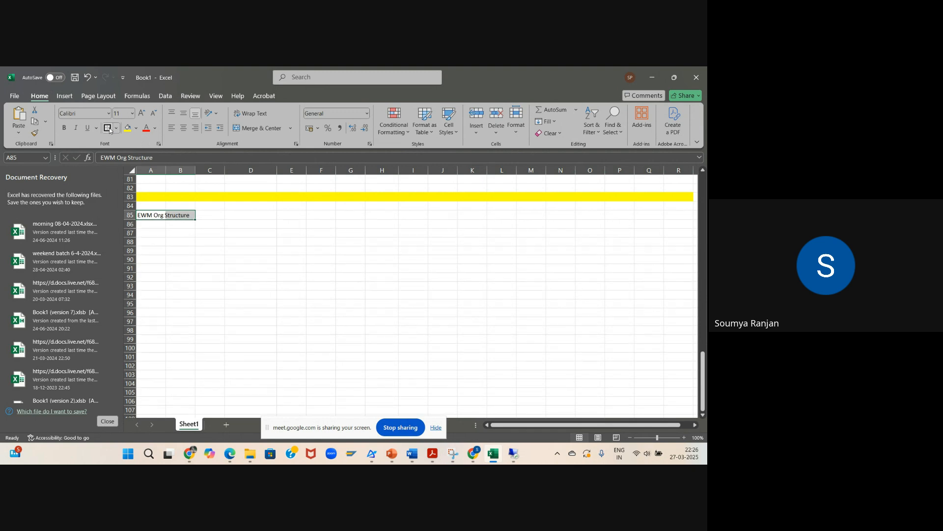
pyautogui.click(250, 265)
pyautogui.click(375, 278)
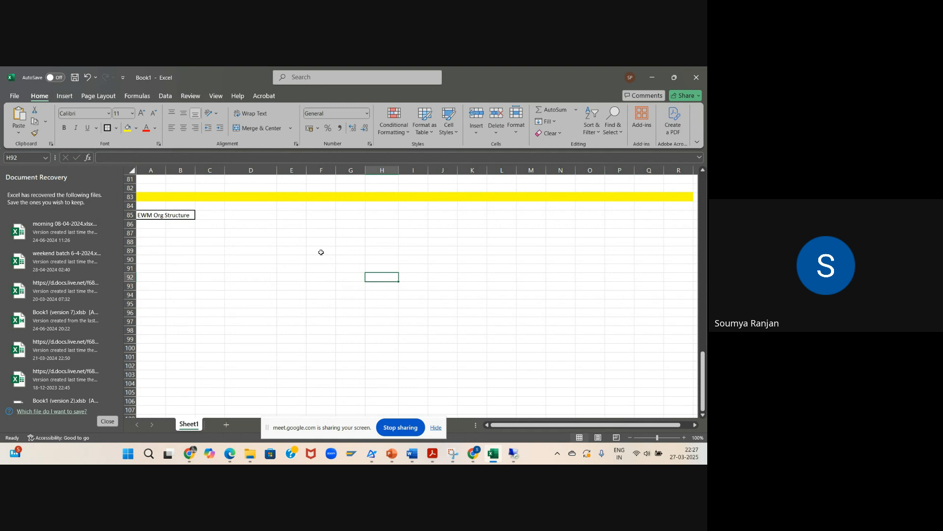
# Step: Enter "EWM" in cell F89 as the top node of the structure
pyautogui.click(321, 251)
pyautogui.write('EWM')
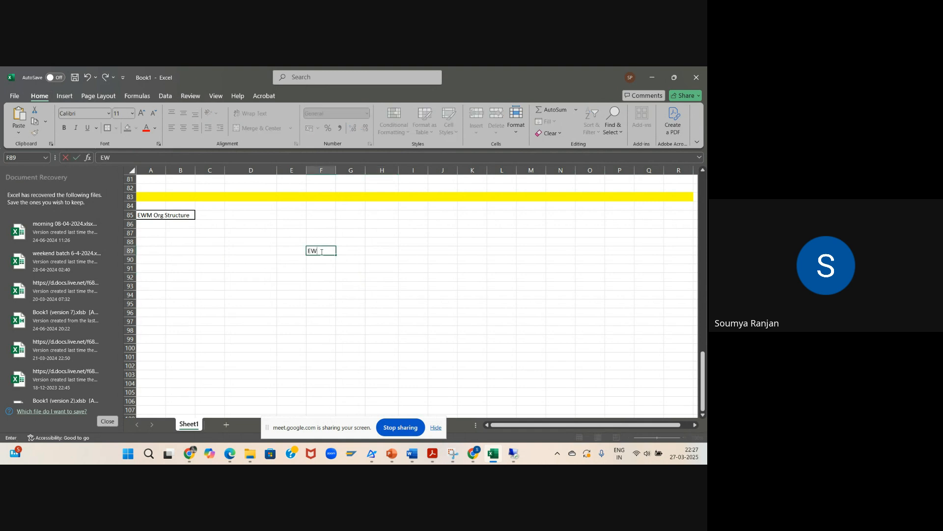
pyautogui.click(331, 295)
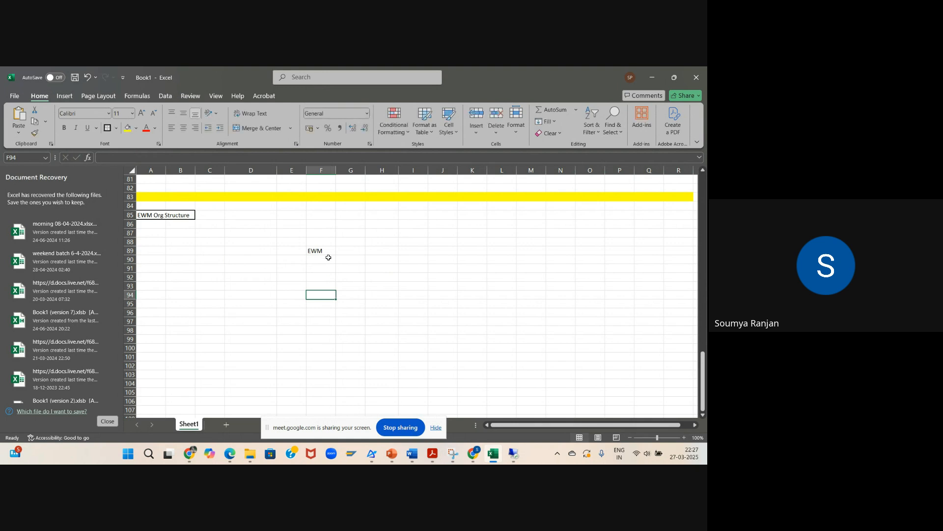
# Step: Add the second level of the structure by entering "Storage type" in E91 and "Stoarge type" in G91
pyautogui.click(285, 268)
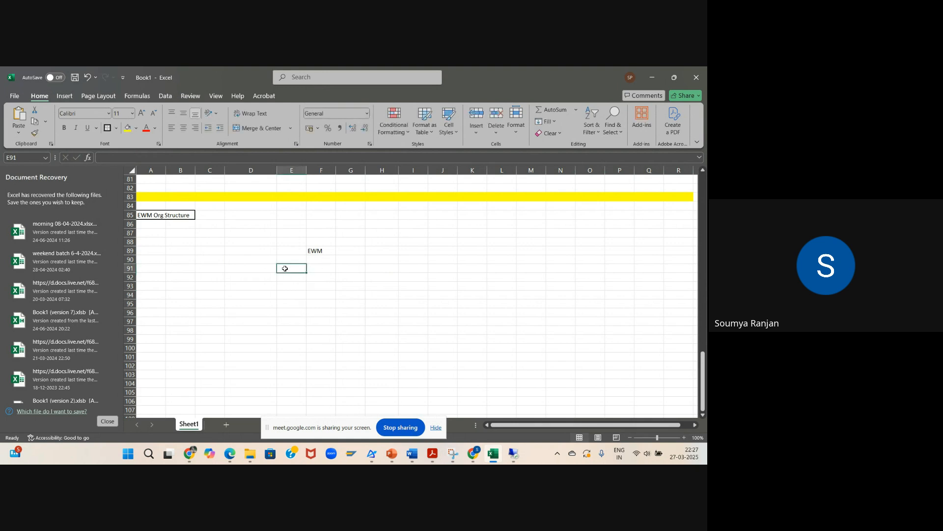
pyautogui.write('Storage type')
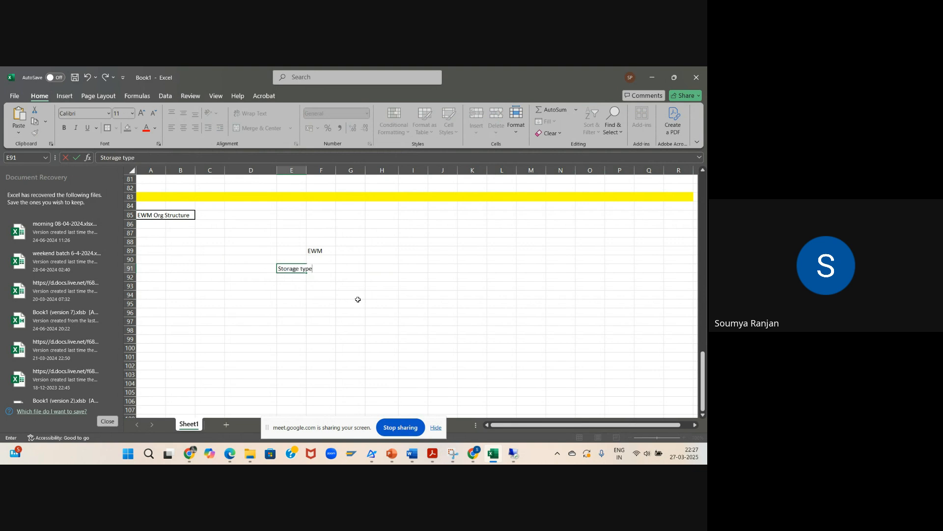
pyautogui.click(356, 270)
pyautogui.write('St')
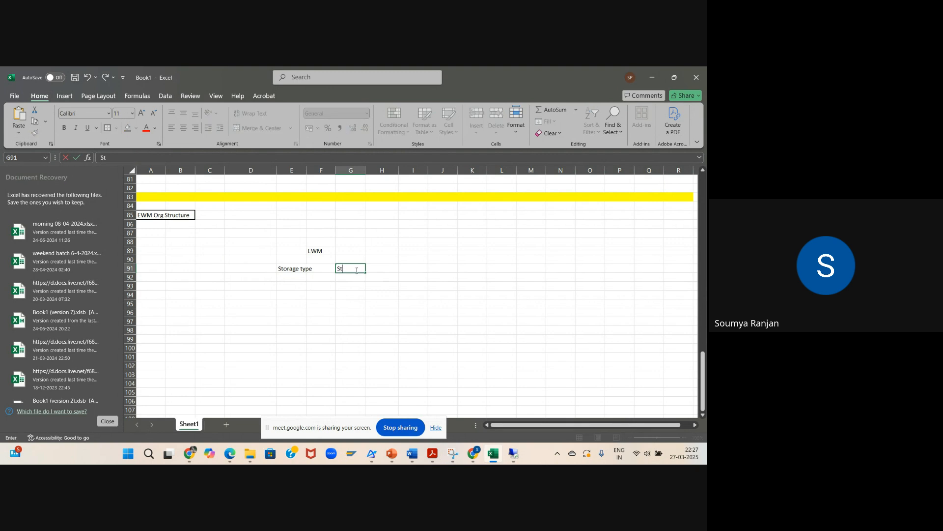
pyautogui.write('oarge type')
pyautogui.click(367, 290)
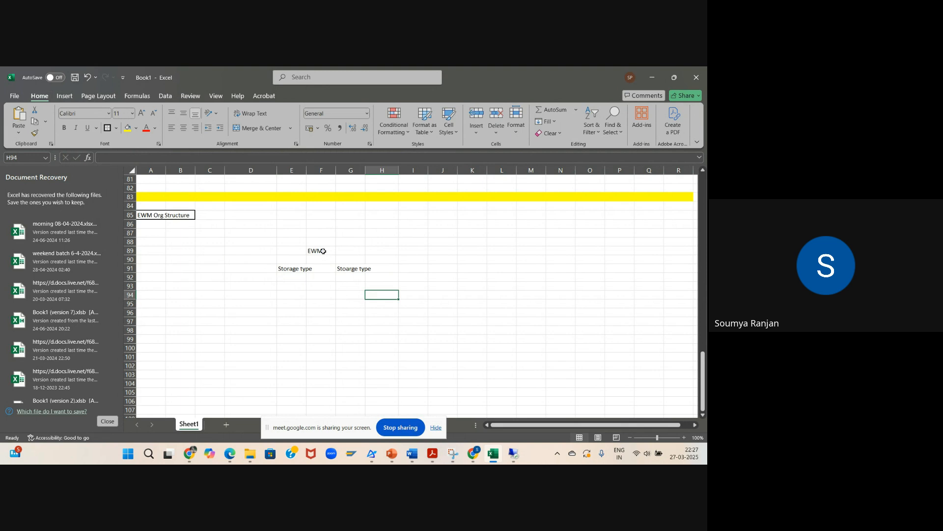
# Step: Put an outside border around each of the EWM and storage type cells F89, E91 and G91
pyautogui.click(323, 252)
pyautogui.click(109, 129)
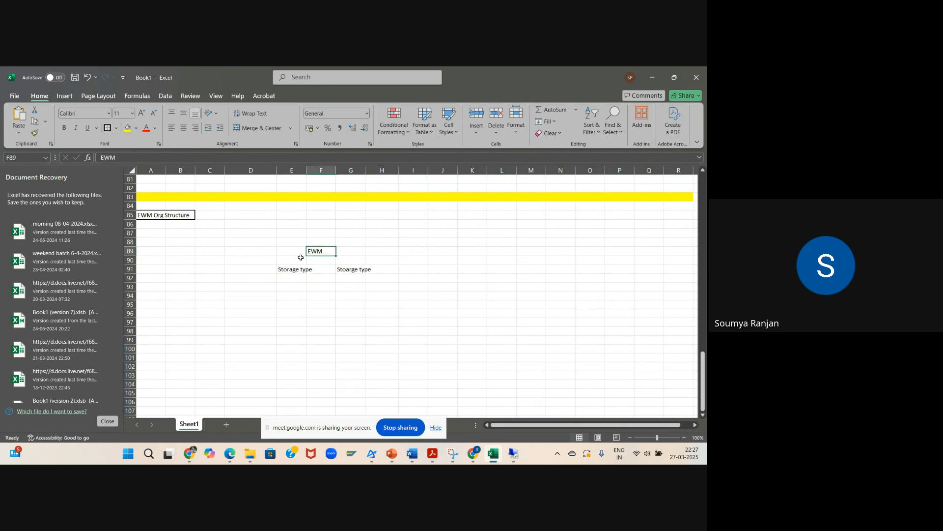
pyautogui.click(297, 269)
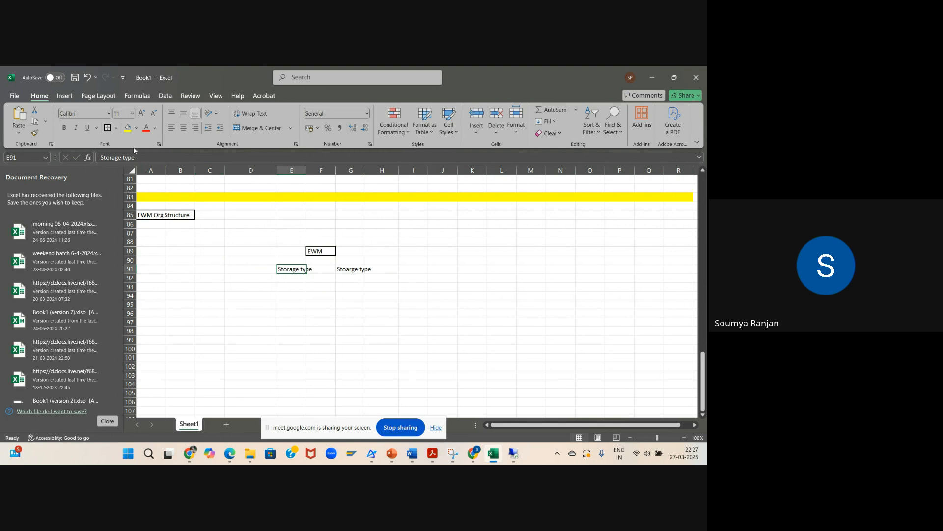
pyautogui.click(108, 129)
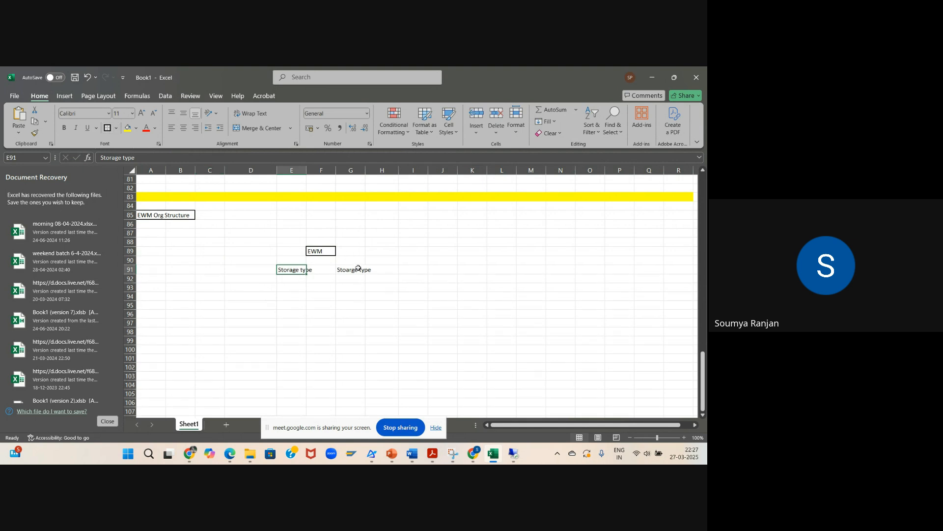
pyautogui.click(359, 270)
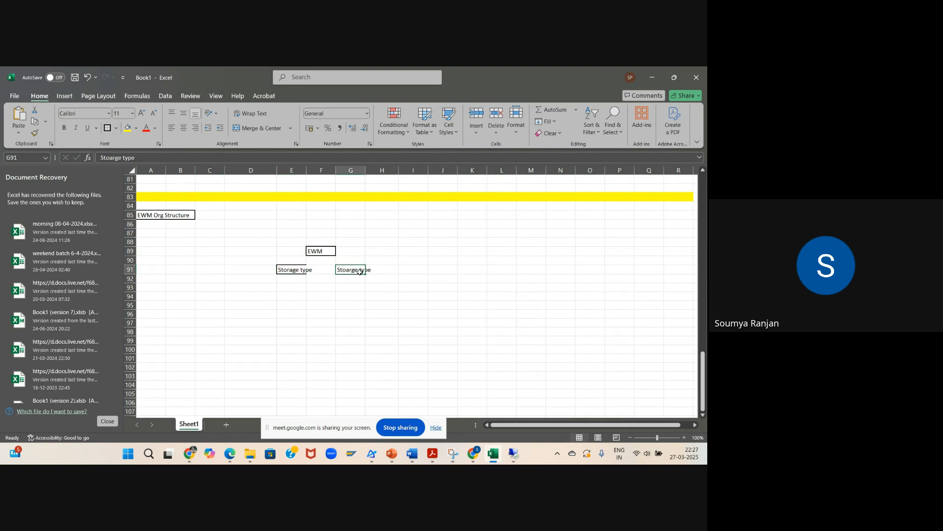
pyautogui.click(108, 128)
pyautogui.click(431, 343)
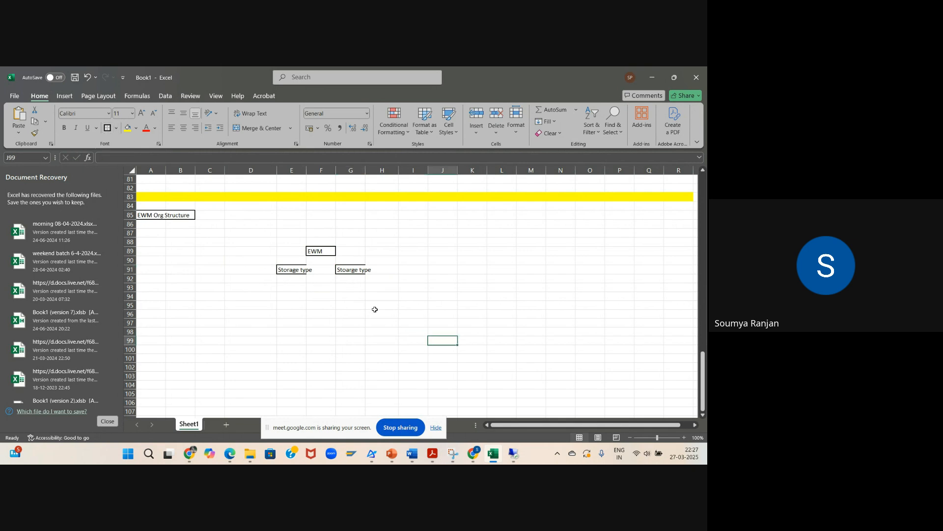
# Step: Widen columns G and E so the storage type labels fit inside their bordered cells
pyautogui.moveTo(365, 170); pyautogui.dragTo(382, 170)
pyautogui.moveTo(305, 173); pyautogui.dragTo(315, 173)
pyautogui.click(459, 306)
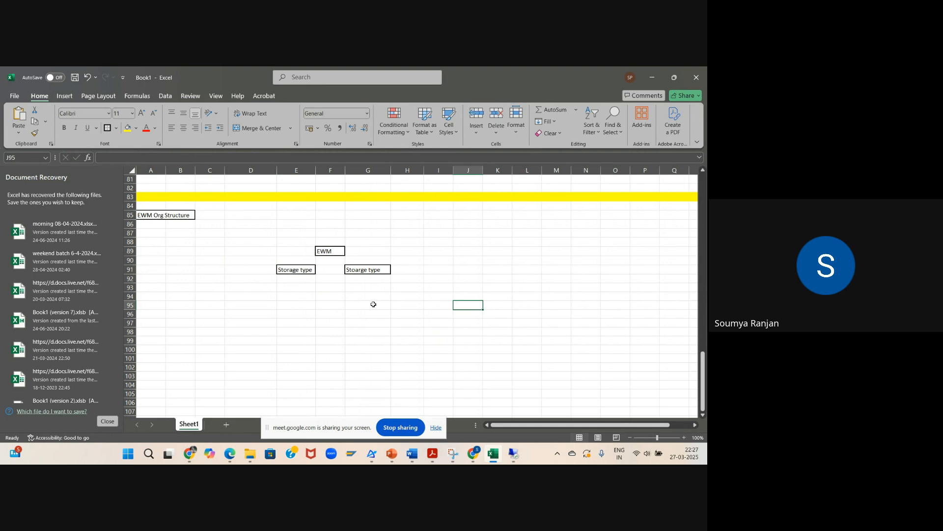
# Step: Enter "storage Bin1" in D94 and "Storage Bin2" in E94 below the first storage type
pyautogui.click(242, 295)
pyautogui.write('st')
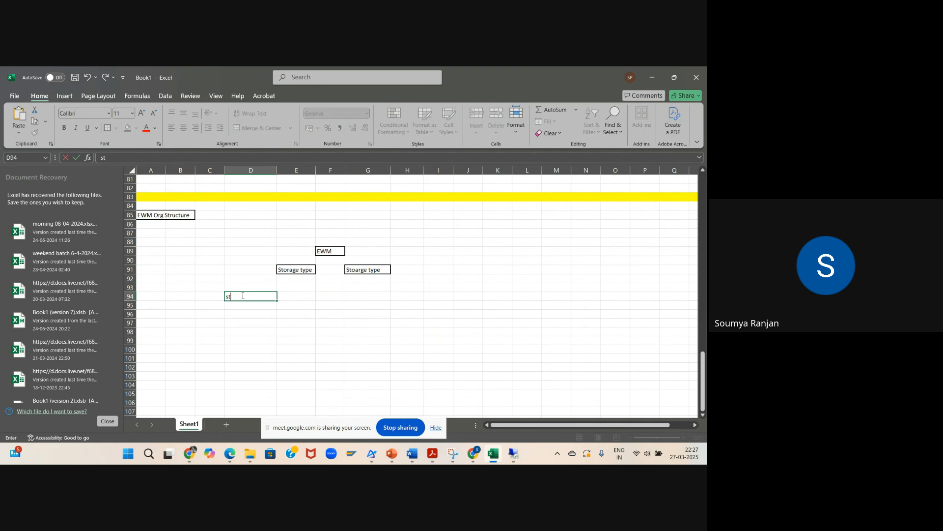
pyautogui.write('orage Bin')
pyautogui.click(303, 301)
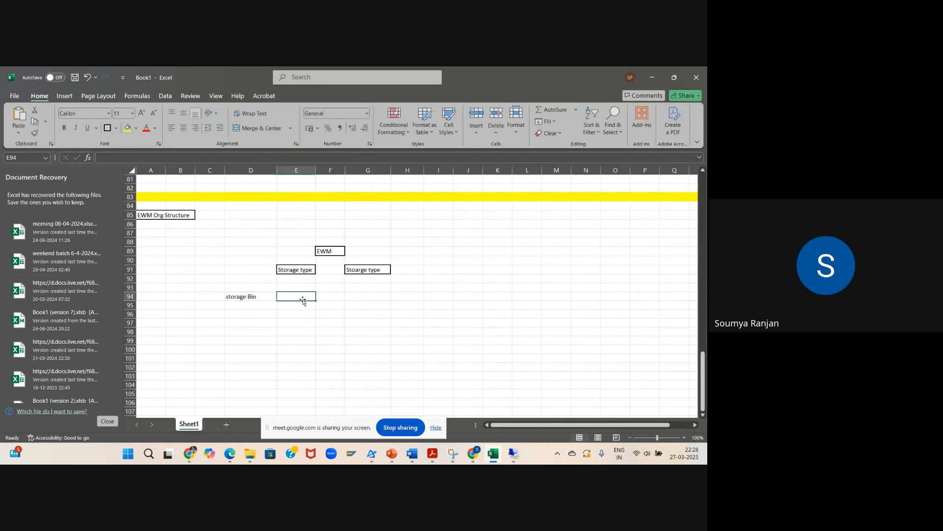
pyautogui.write('Storag')
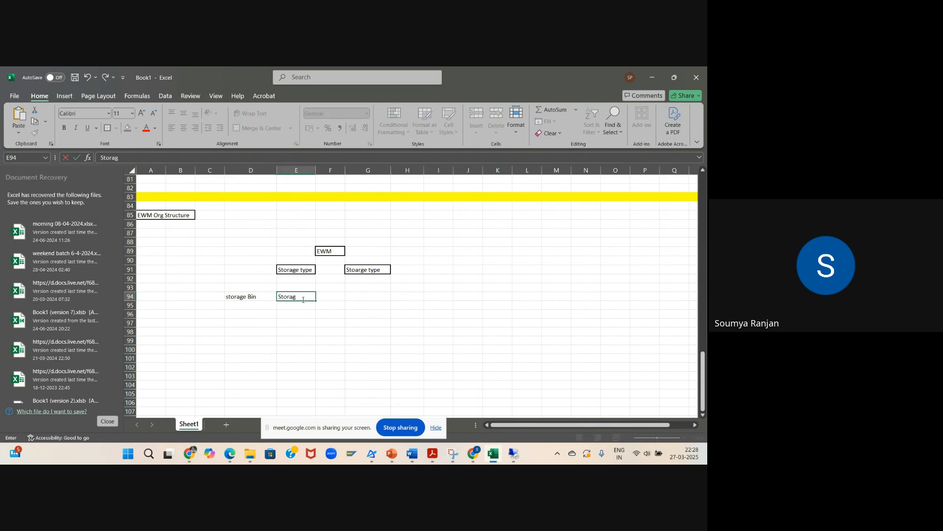
pyautogui.write('e Bin2')
pyautogui.doubleClick(259, 297)
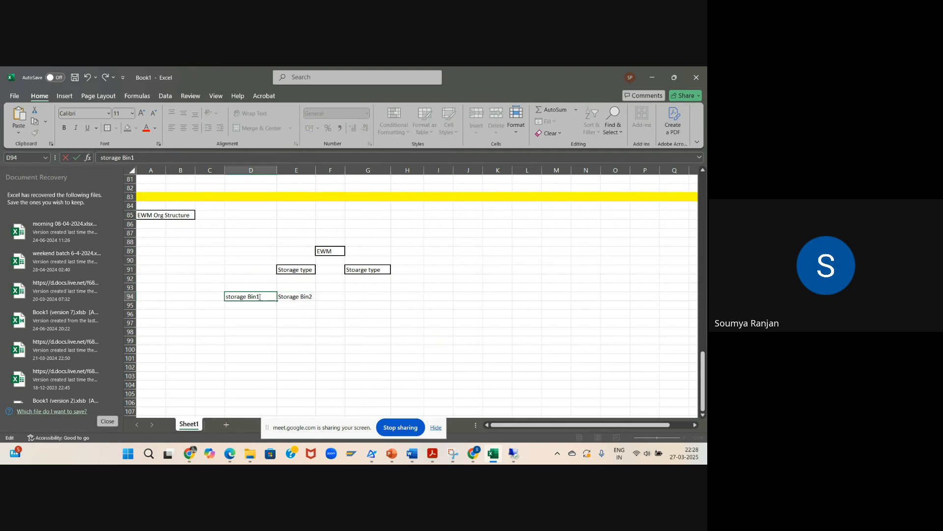
# Step: Enter "Stoarge bin3" in cell G94 below the second storage type
pyautogui.click(373, 296)
pyautogui.write('Sto')
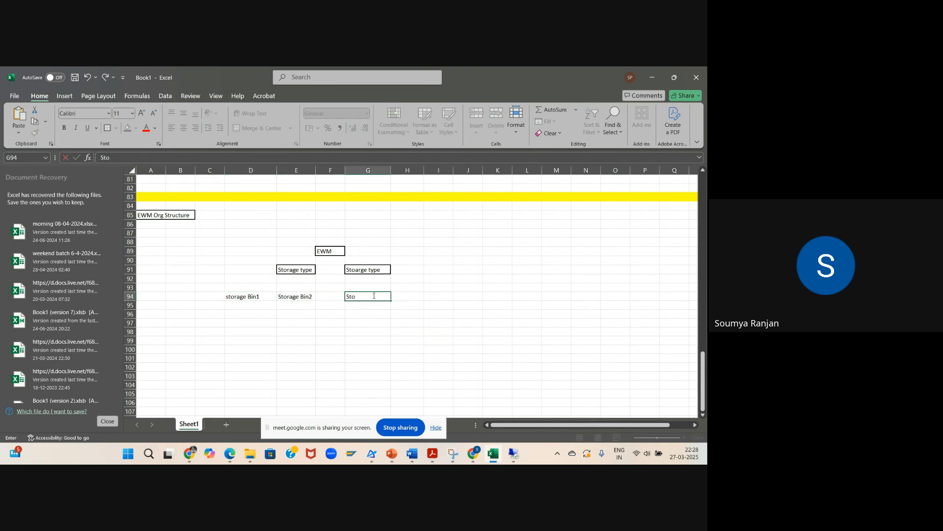
pyautogui.write('arge bin3')
pyautogui.click(422, 324)
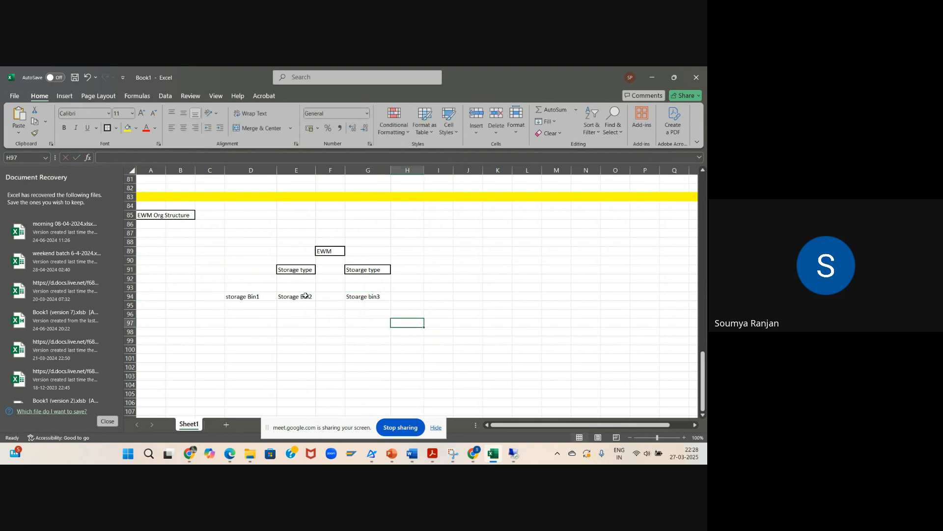
# Step: Put an outside border around each of the three storage bin cells D94, E94 and G94
pyautogui.click(255, 297)
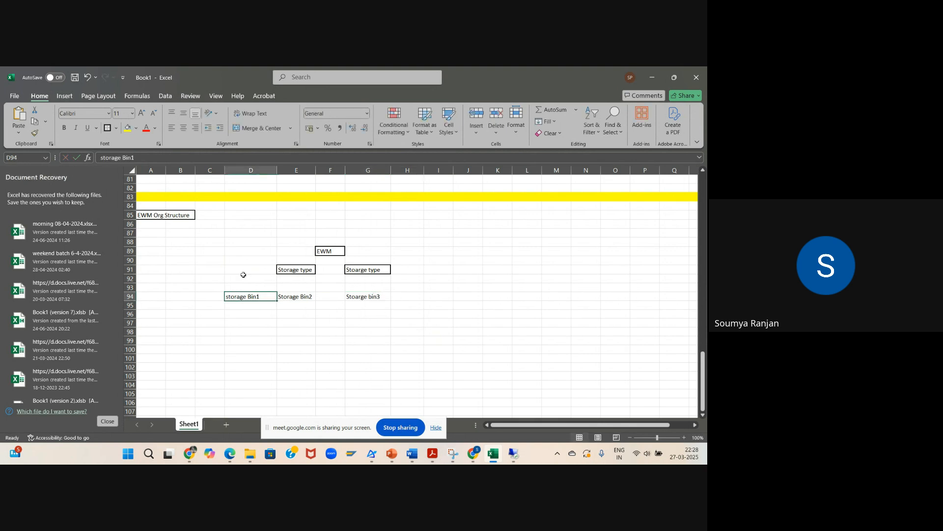
pyautogui.click(106, 129)
pyautogui.click(309, 296)
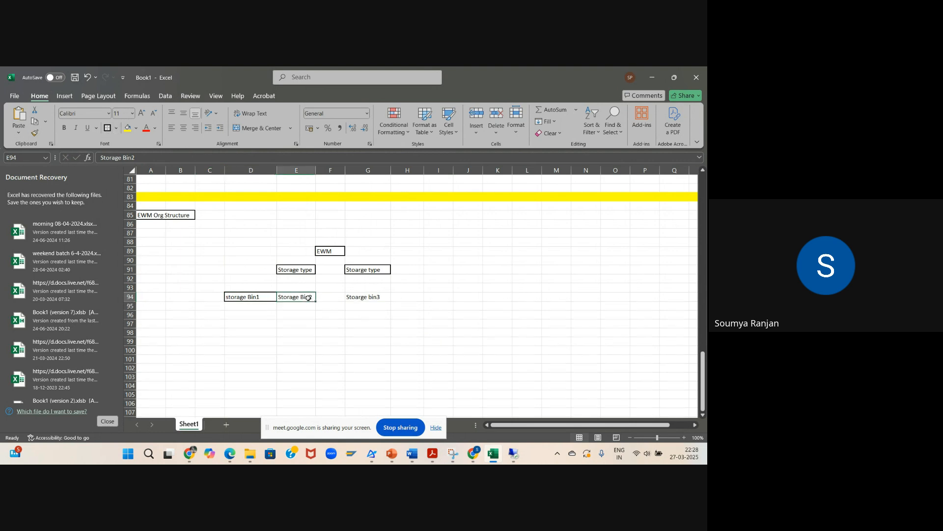
pyautogui.click(106, 129)
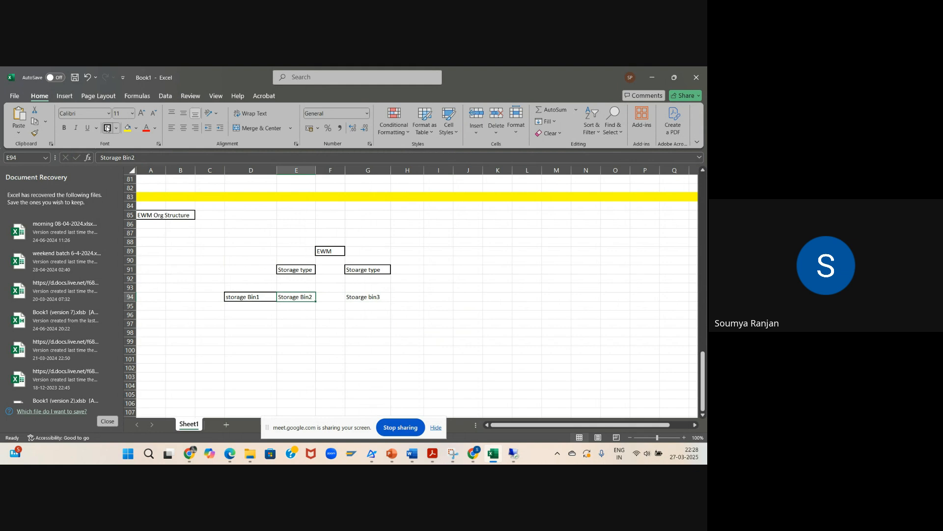
pyautogui.click(373, 299)
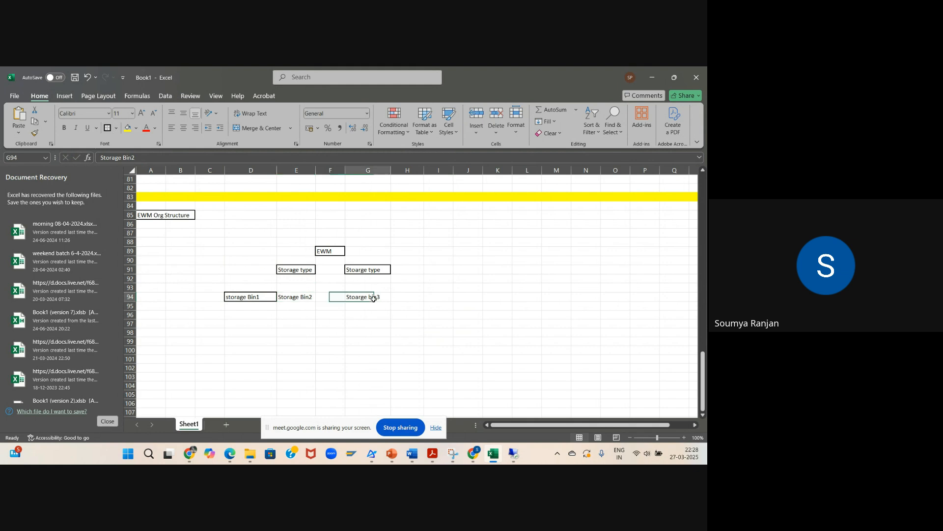
pyautogui.click(107, 129)
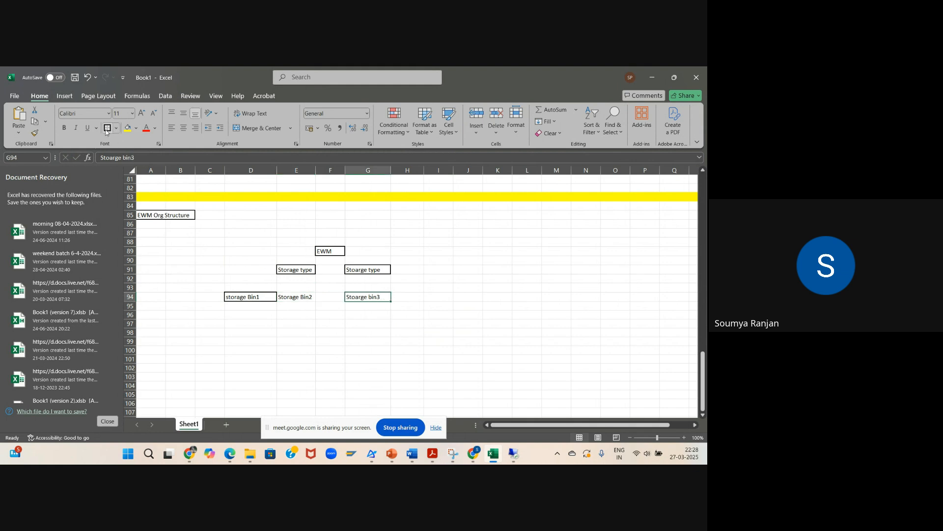
pyautogui.click(306, 298)
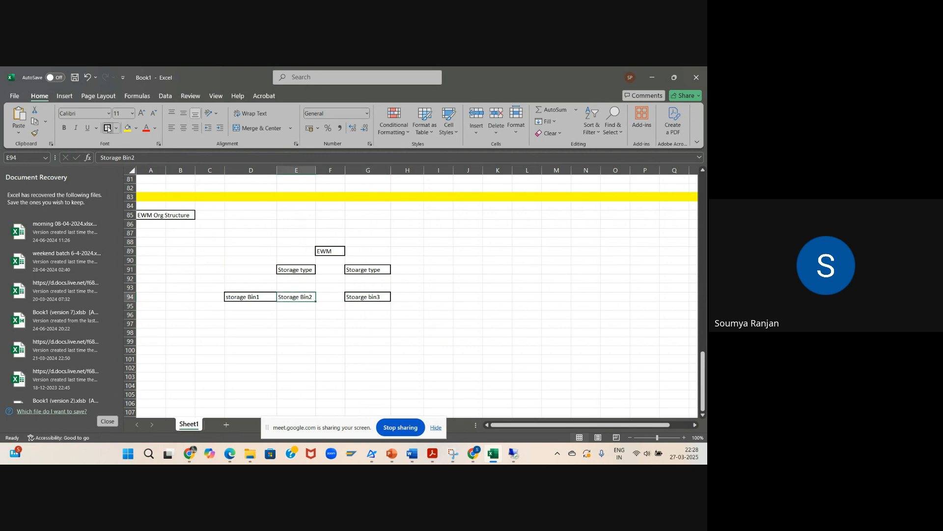
pyautogui.click(370, 342)
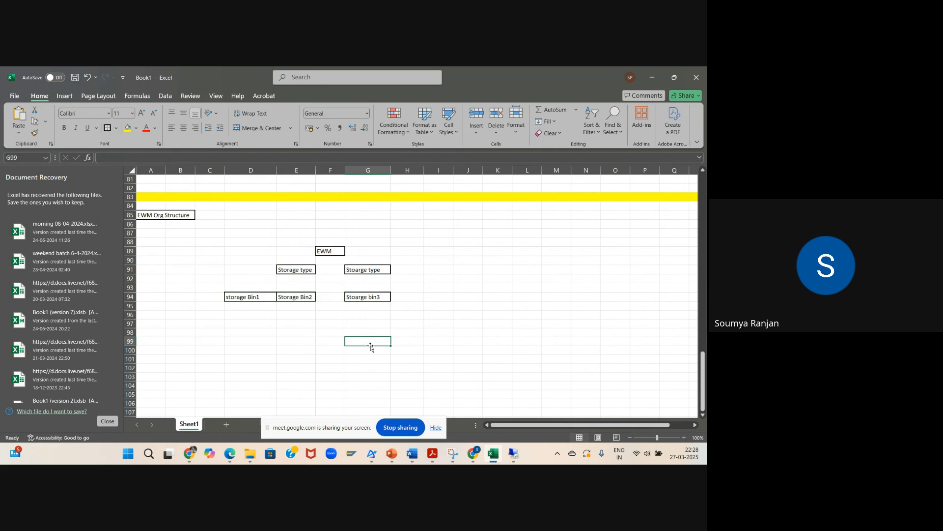
pyautogui.click(455, 340)
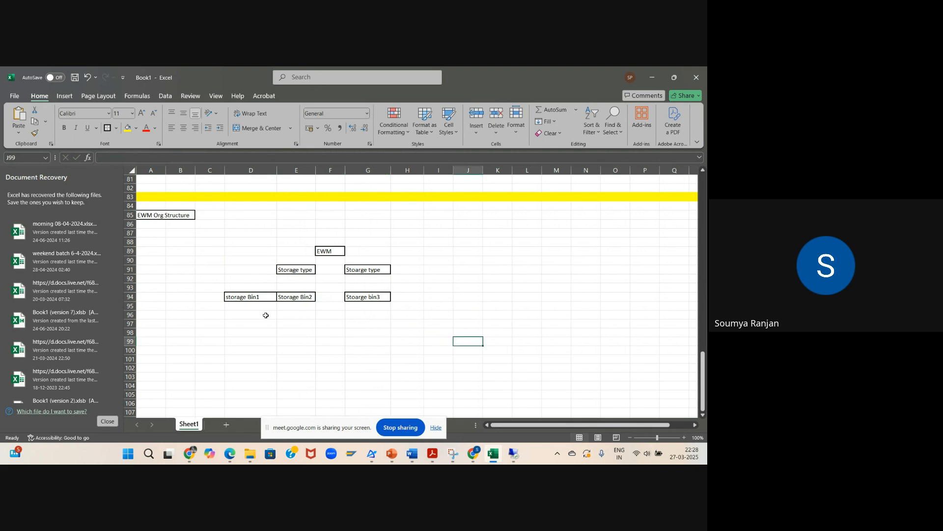
# Step: Enter "Quant" in cell D96 below the first storage bin
pyautogui.click(246, 314)
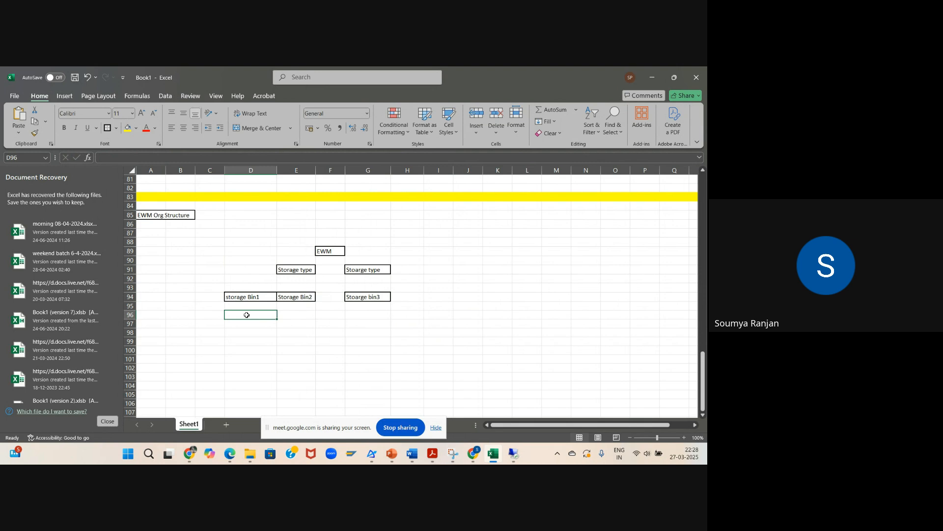
pyautogui.write('Q')
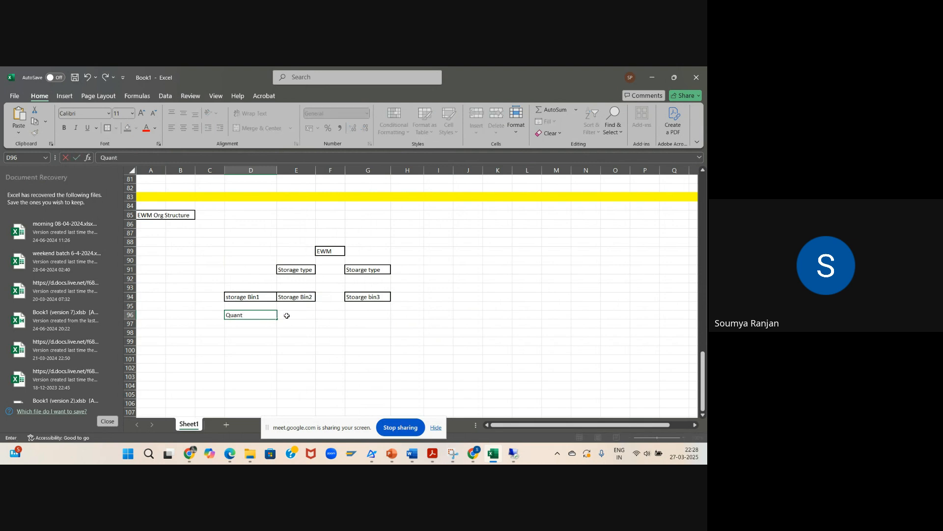
pyautogui.write('uant')
pyautogui.click(377, 315)
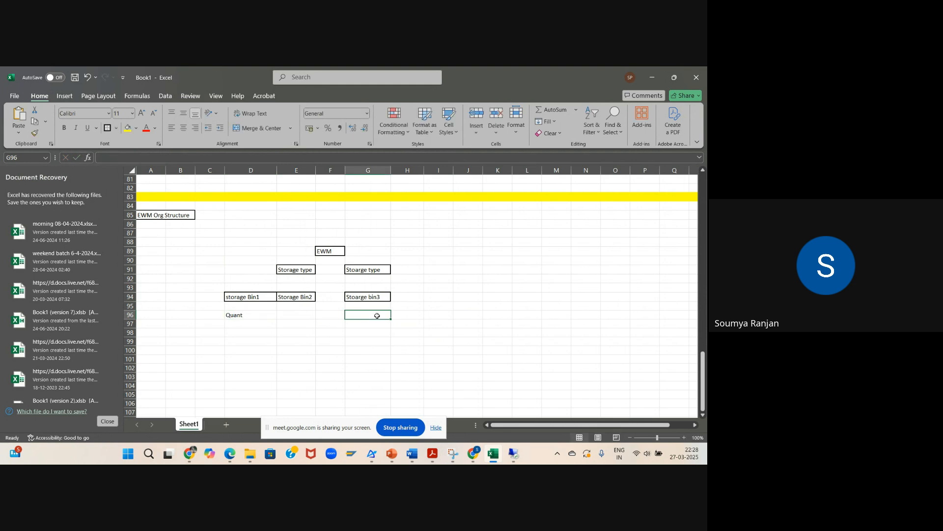
# Step: Enter "Quant" in cells G96 and E96 below the third and second storage bins
pyautogui.write('Quant')
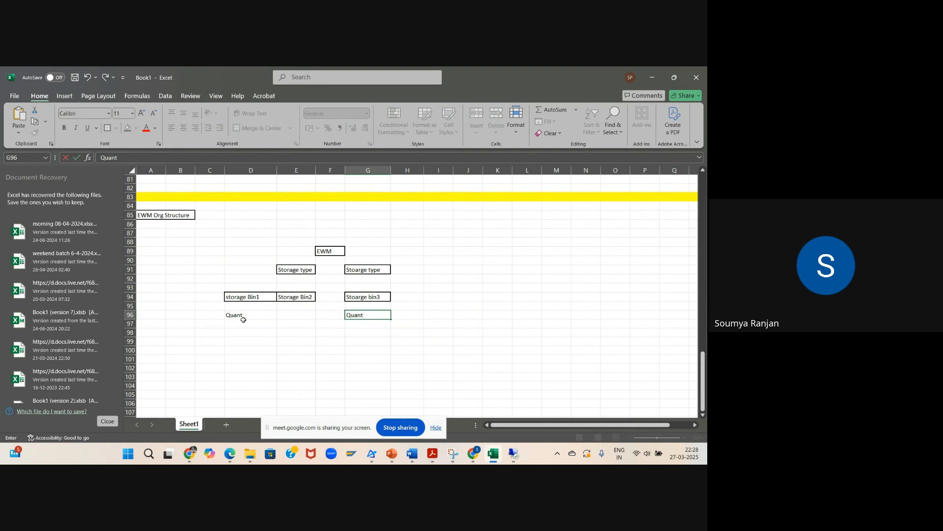
pyautogui.moveTo(243, 319); pyautogui.dragTo(292, 317)
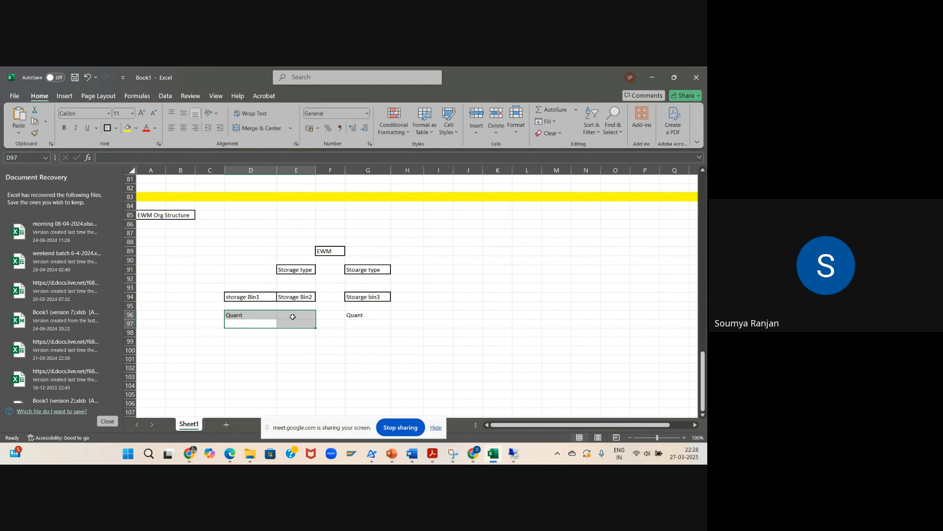
pyautogui.click(293, 317)
pyautogui.write('Qua')
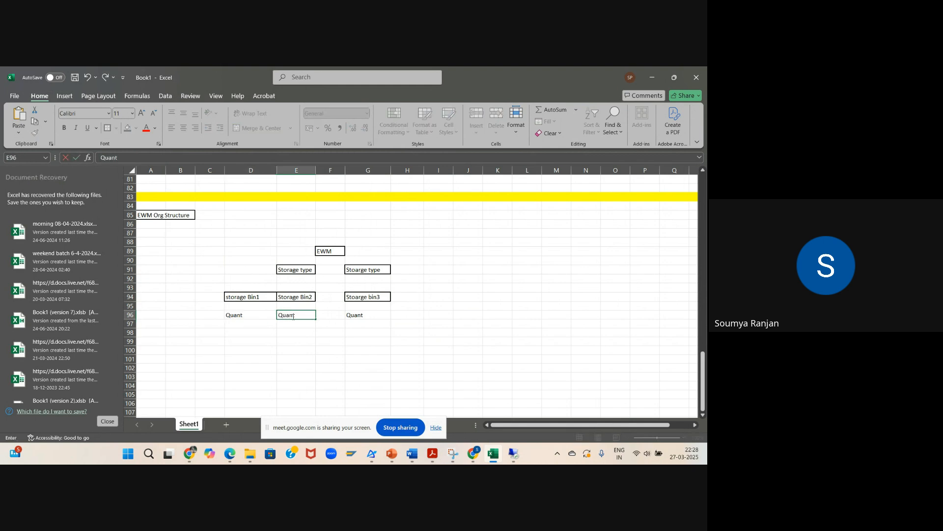
pyautogui.write('nt')
pyautogui.click(436, 369)
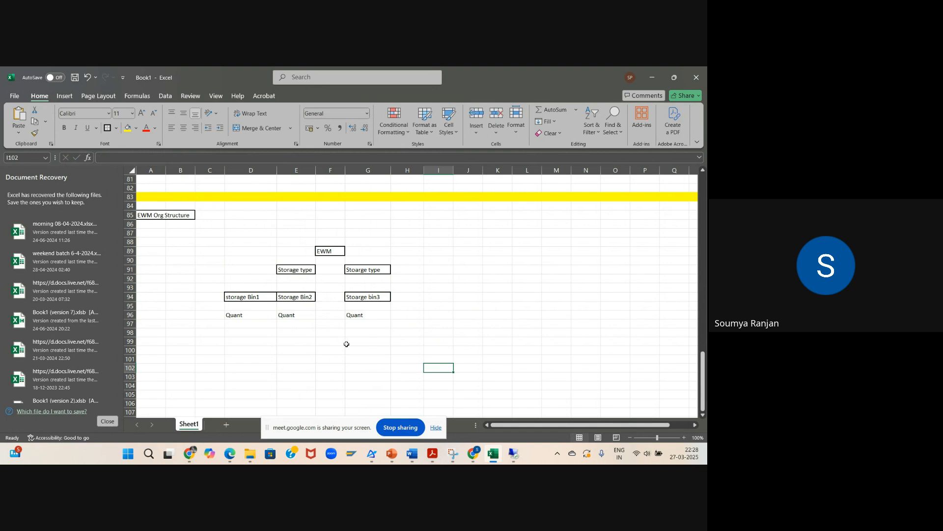
# Step: Enter "Storage Section" in D92 and "Storage section" in H92 beside the two storage types
pyautogui.click(267, 280)
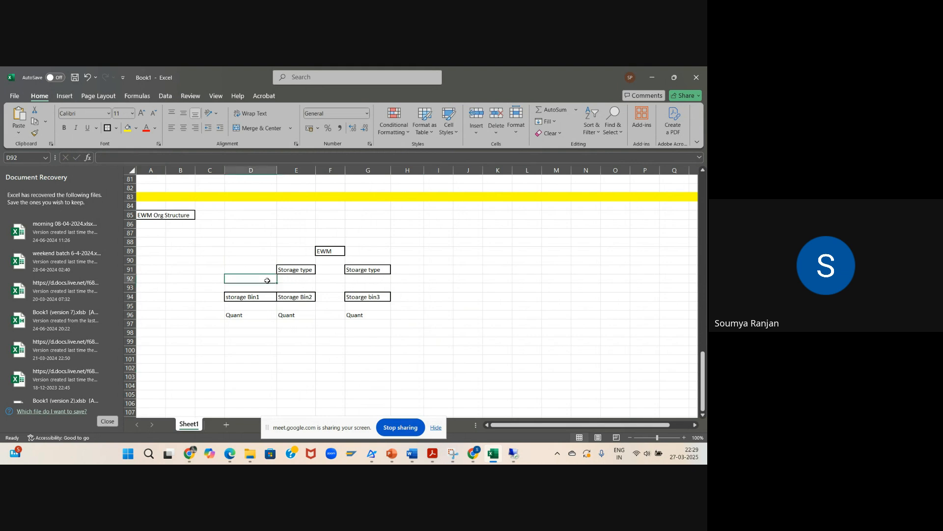
pyautogui.write('Sto')
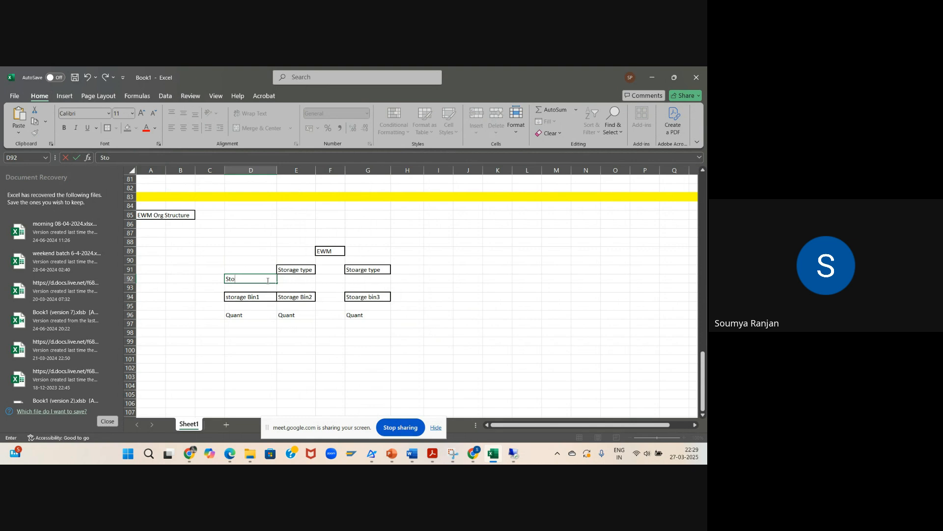
pyautogui.write('rage Section')
pyautogui.click(401, 279)
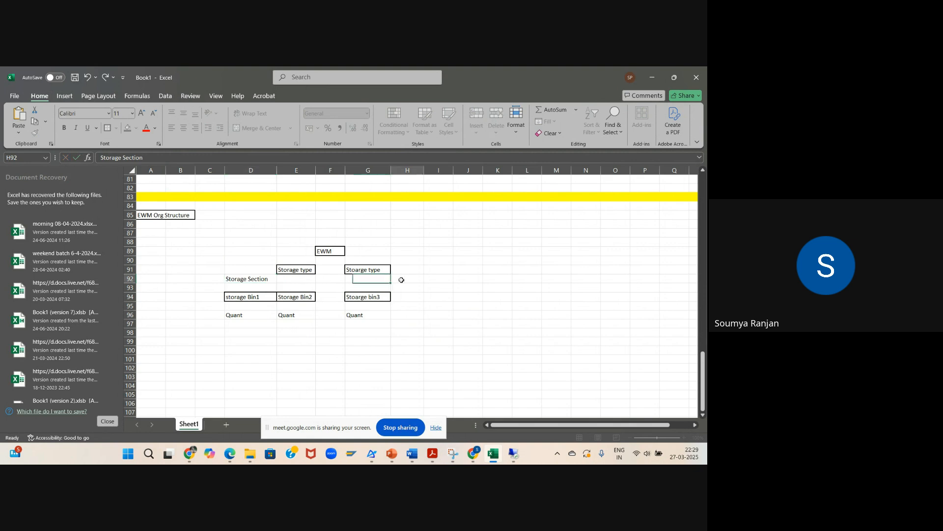
pyautogui.write('Storage')
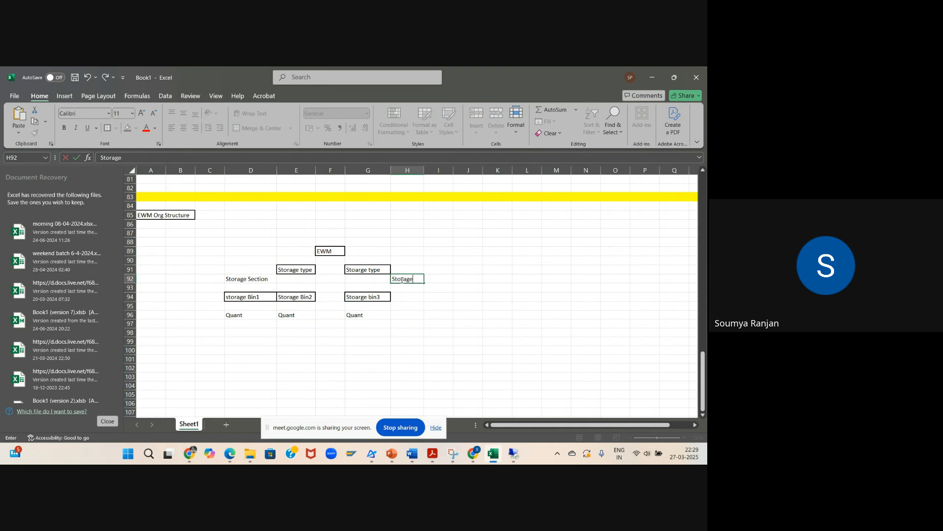
pyautogui.write(' section')
pyautogui.click(442, 316)
# Step: Put an outside border around each storage section cell, H92 and D92, and autofit the width of column H
pyautogui.click(415, 277)
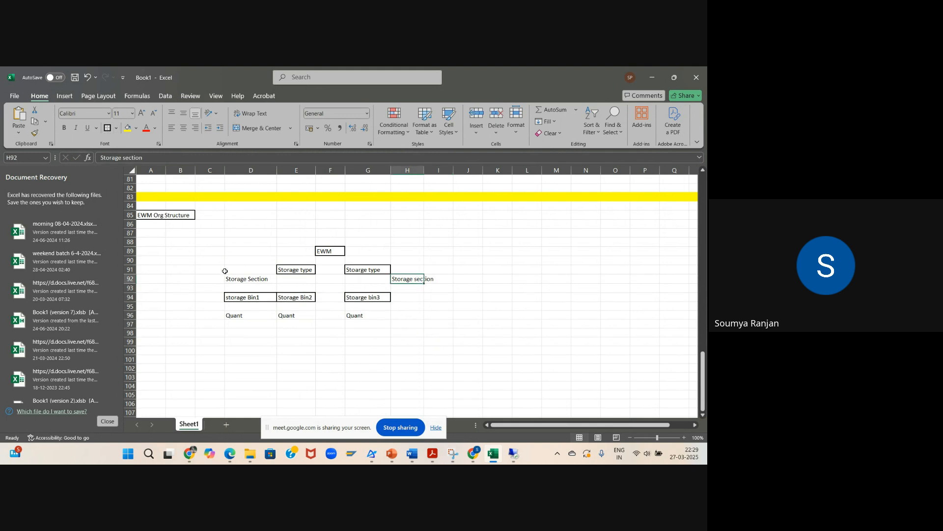
pyautogui.click(240, 279)
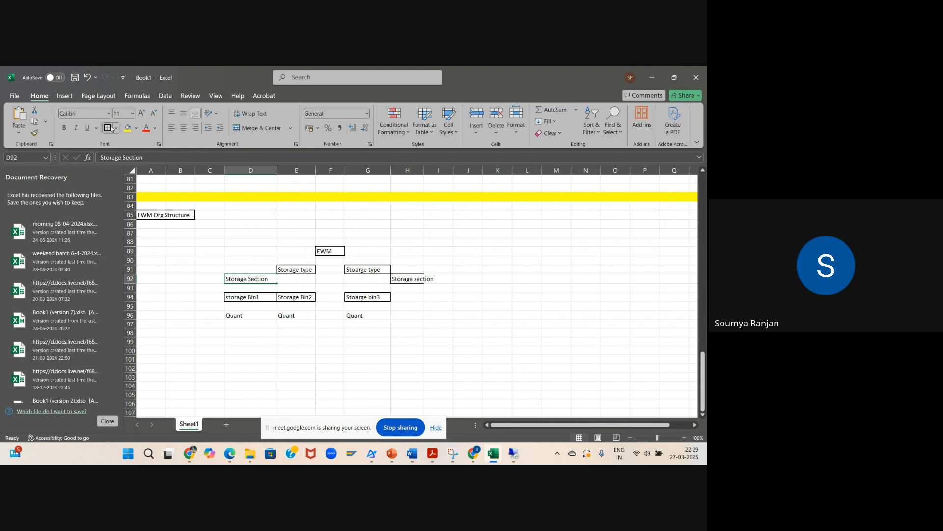
pyautogui.doubleClick(424, 170)
pyautogui.click(499, 347)
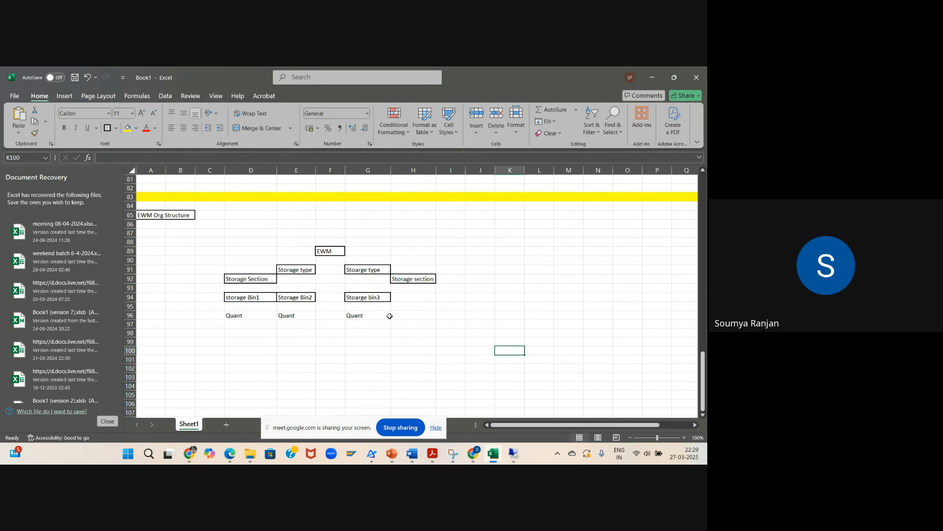
# Step: Frame the whole EWM structure, range C87:I99, with an outside border
pyautogui.moveTo(205, 234); pyautogui.dragTo(465, 345)
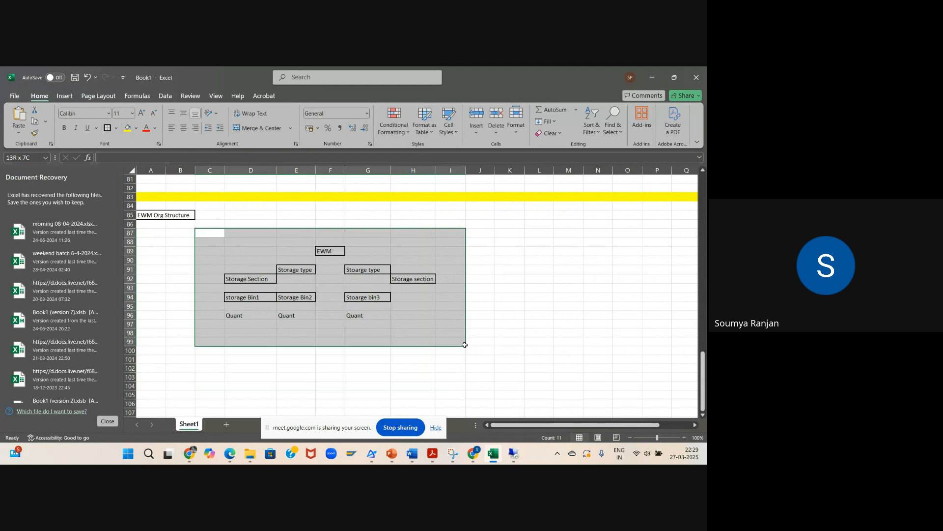
pyautogui.click(107, 128)
pyautogui.click(556, 319)
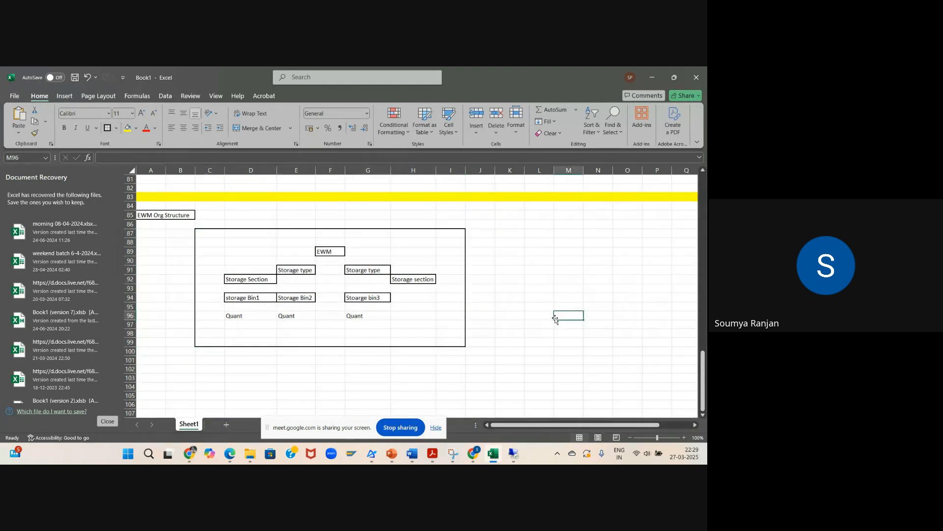
# Step: Enter "Activity Area" in cell J92 outside the framed structure
pyautogui.click(489, 282)
pyautogui.write('Activ')
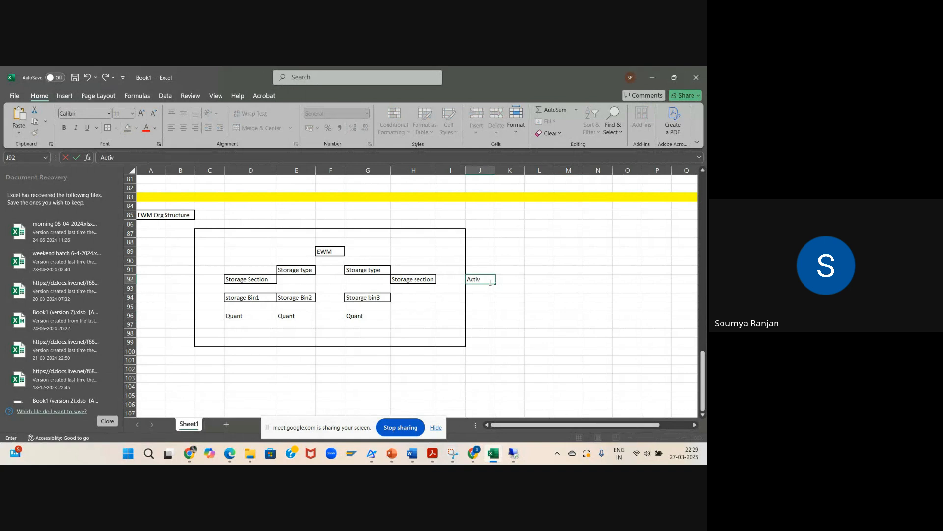
pyautogui.write('ity Area')
pyautogui.click(499, 299)
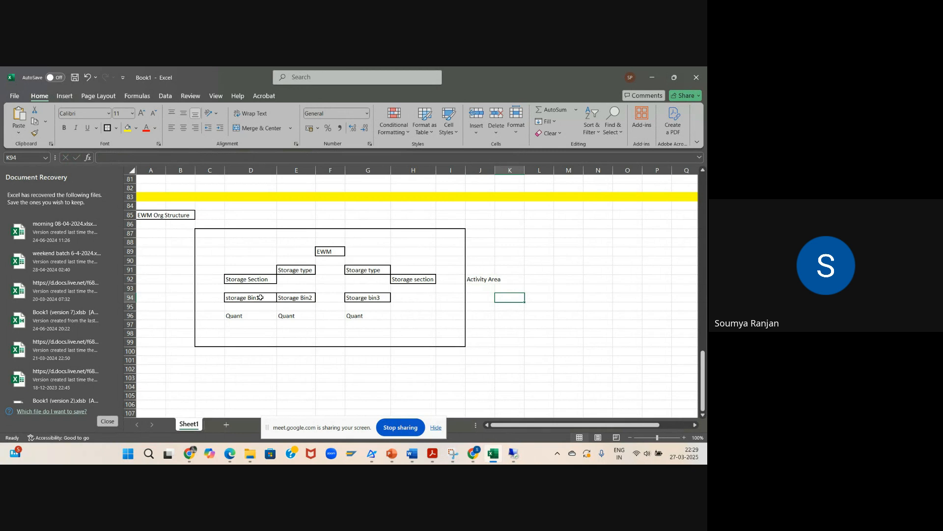
# Step: Number the two storage types by changing E91 to "Storage type1" and G91 to "Stoarge type2"
pyautogui.click(303, 271)
pyautogui.doubleClick(313, 271)
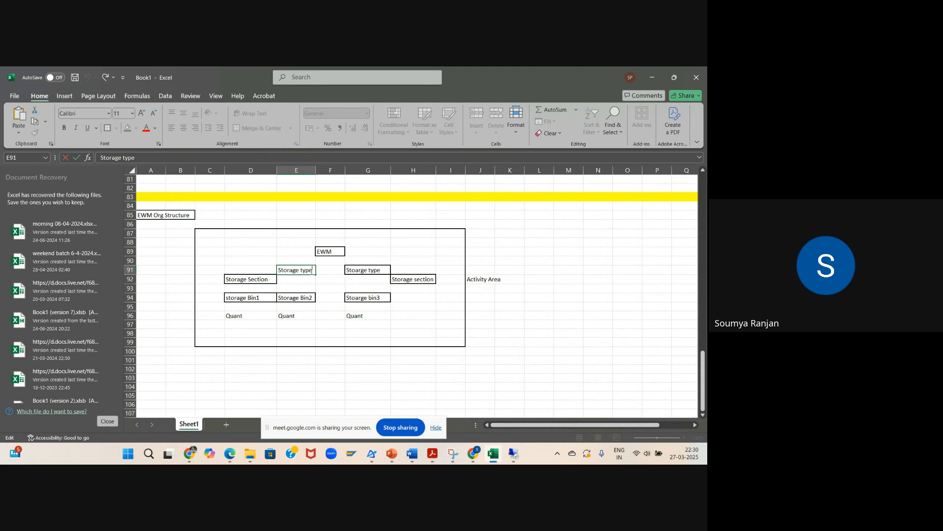
pyautogui.write('1')
pyautogui.doubleClick(385, 270)
pyautogui.write('2')
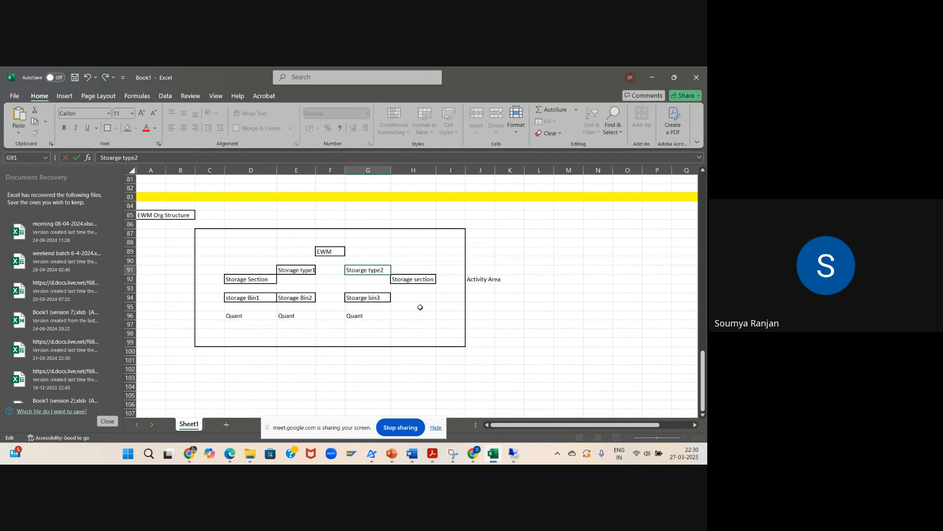
pyautogui.click(342, 314)
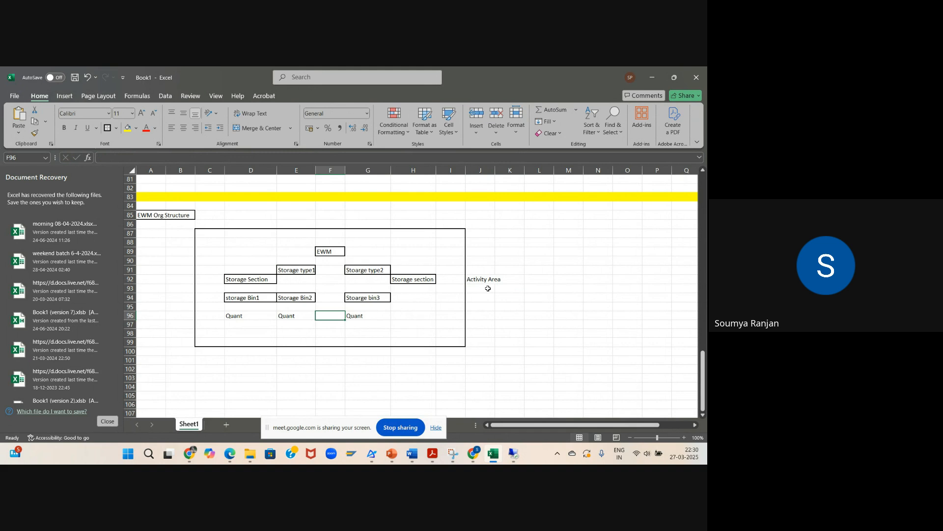
# Step: Enter "Activities" in cell K94, diagonally below the activity area label
pyautogui.click(511, 301)
pyautogui.write('Activities')
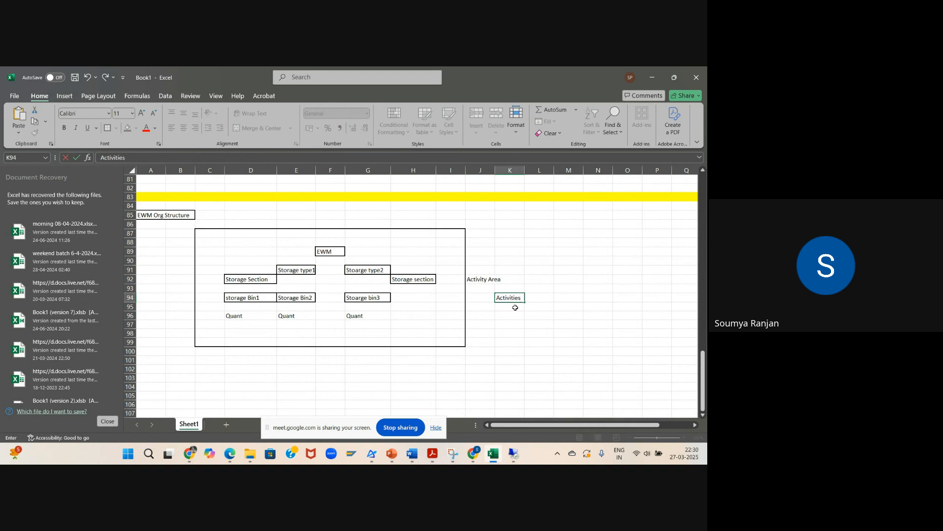
pyautogui.click(533, 333)
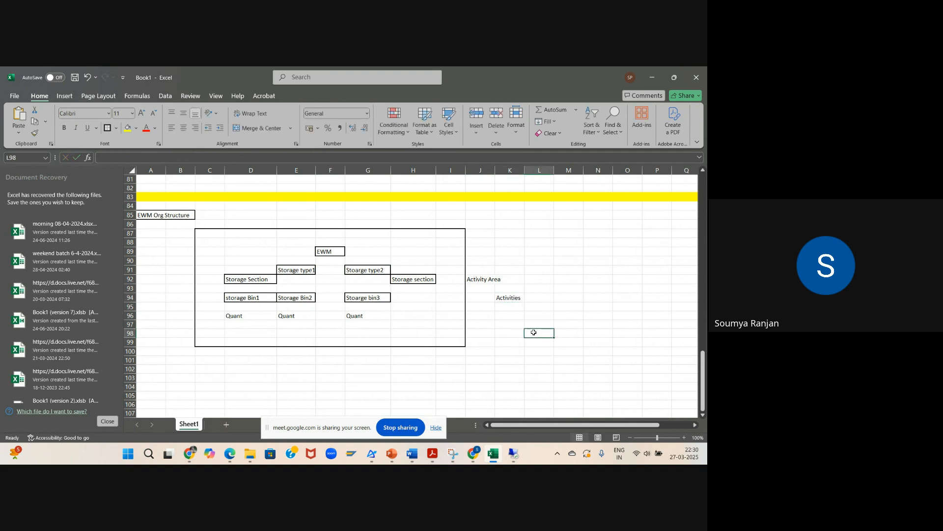
# Step: Start the list of activities with "putaway" in L96 and "pick" in L97
pyautogui.click(535, 317)
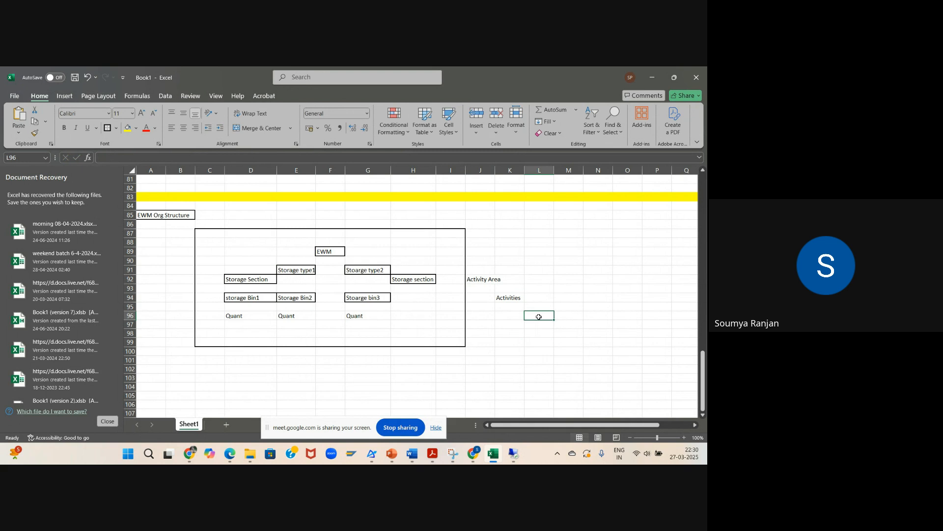
pyautogui.write('puta')
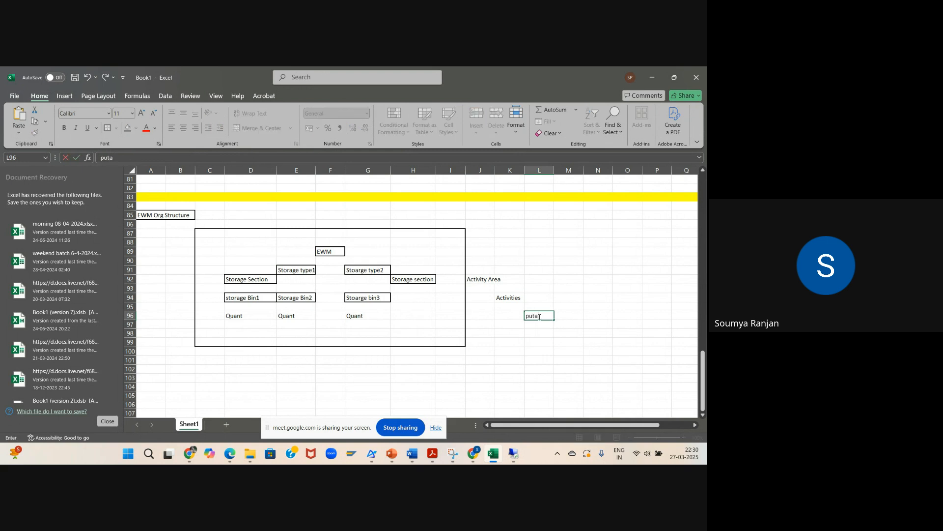
pyautogui.write('way')
pyautogui.click(540, 324)
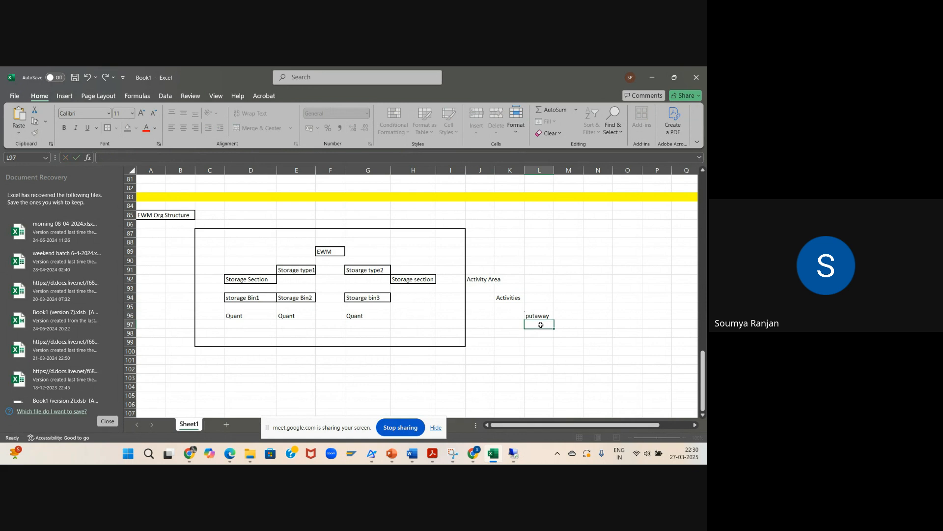
pyautogui.write('pick')
pyautogui.click(541, 335)
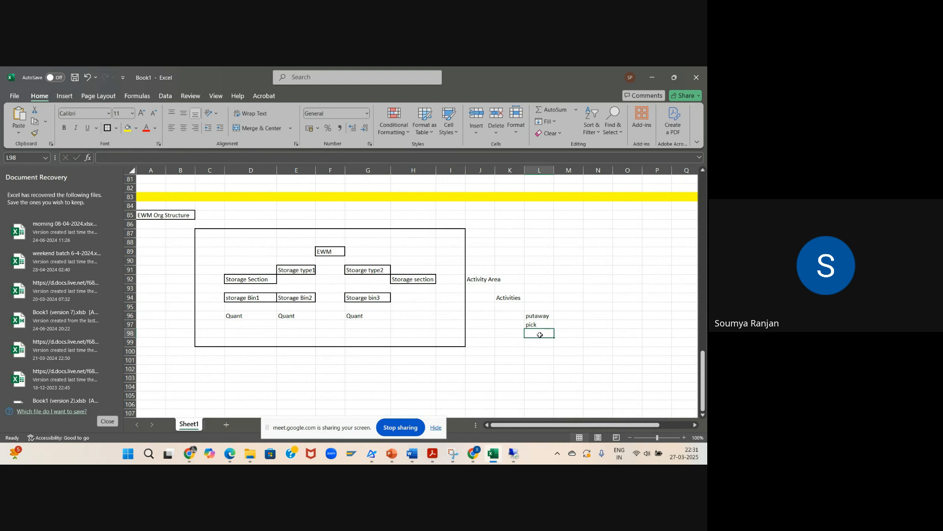
# Step: Add "posting Change" in L98 and "Physical inventory" in L99 to the activities list
pyautogui.write('posting C')
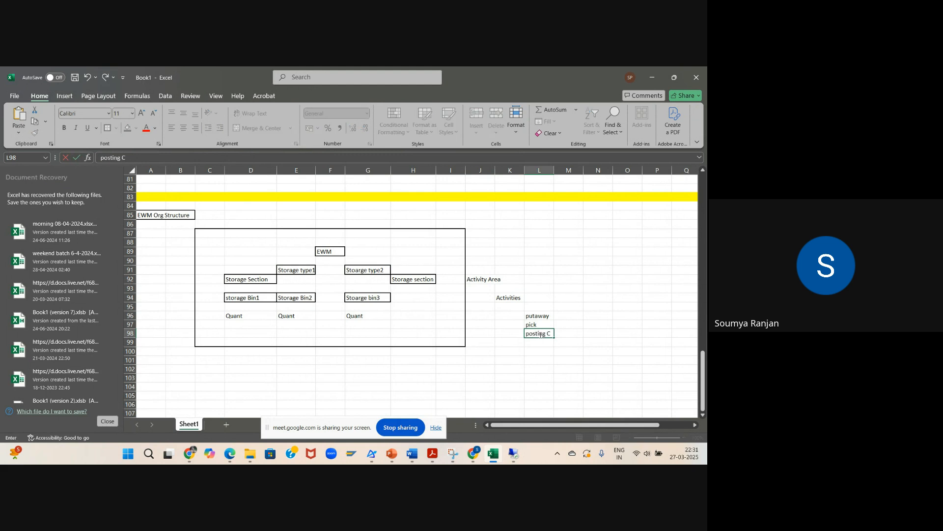
pyautogui.write('hange')
pyautogui.press('Return')
pyautogui.write('Physi')
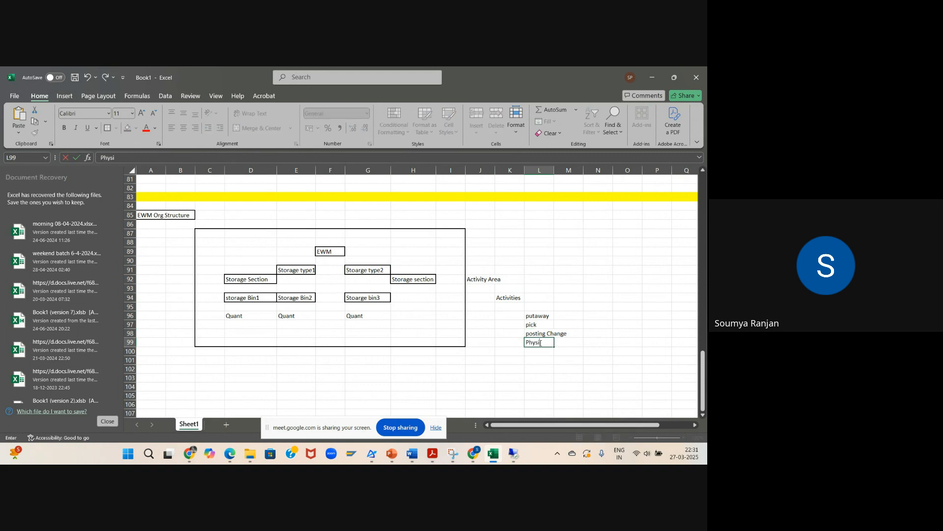
pyautogui.write('cal inventory')
pyautogui.click(541, 352)
pyautogui.write('St')
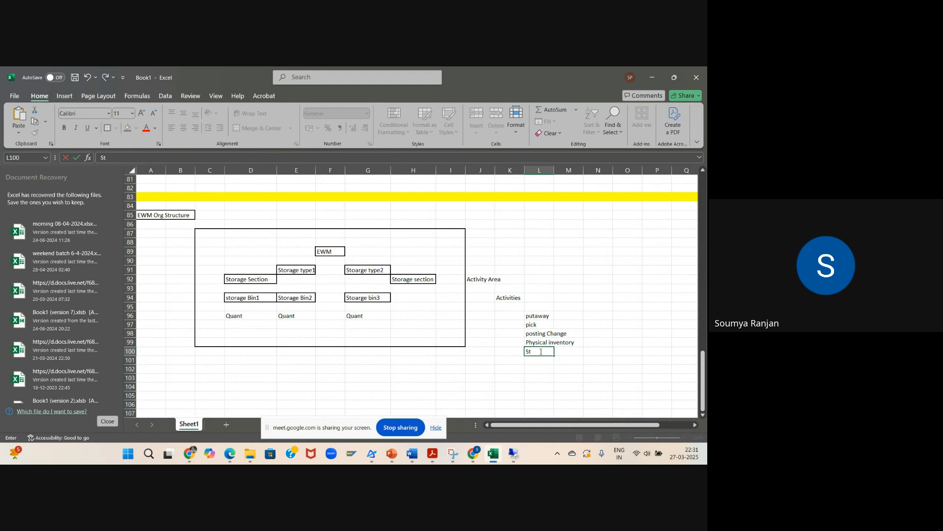
pyautogui.write('ock transfer')
pyautogui.click(582, 371)
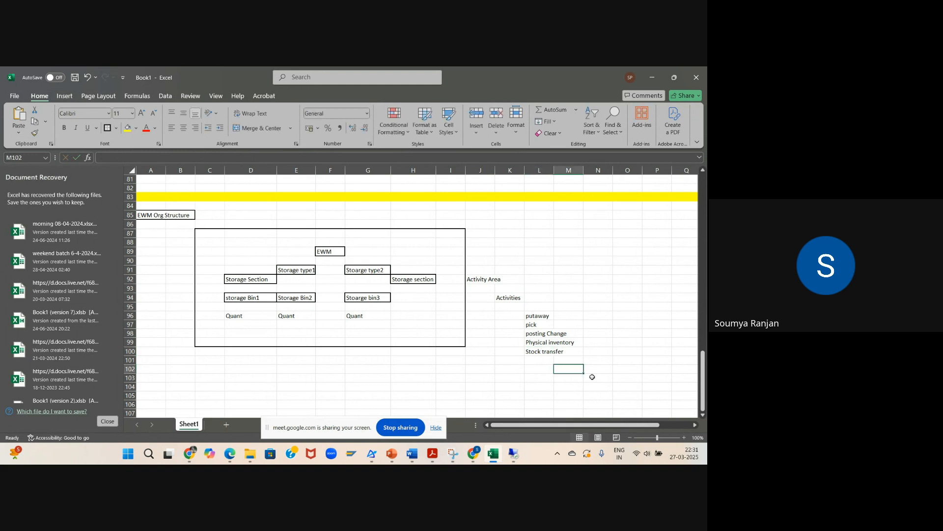
pyautogui.click(541, 351)
pyautogui.press('BackSpace')
pyautogui.click(611, 379)
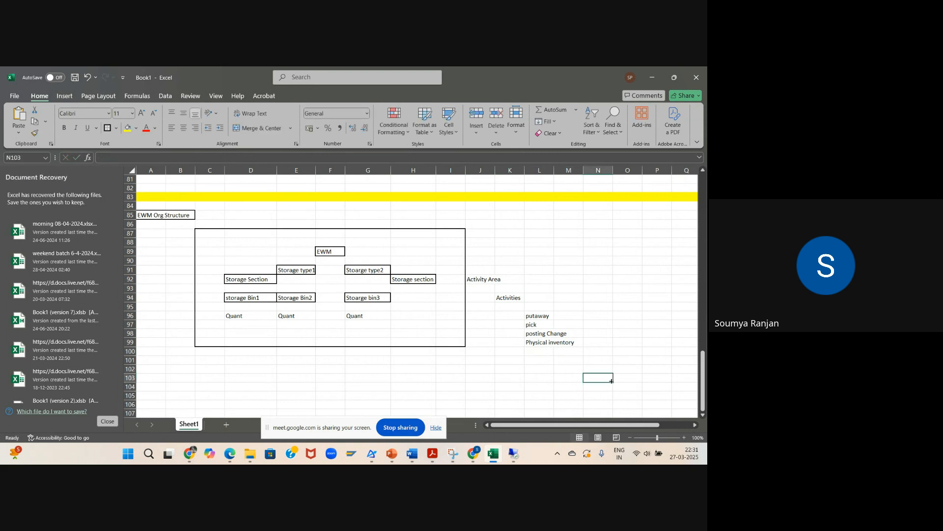
# Step: Enter "internal movement" in cell L100 as the last item of the activities list
pyautogui.click(541, 352)
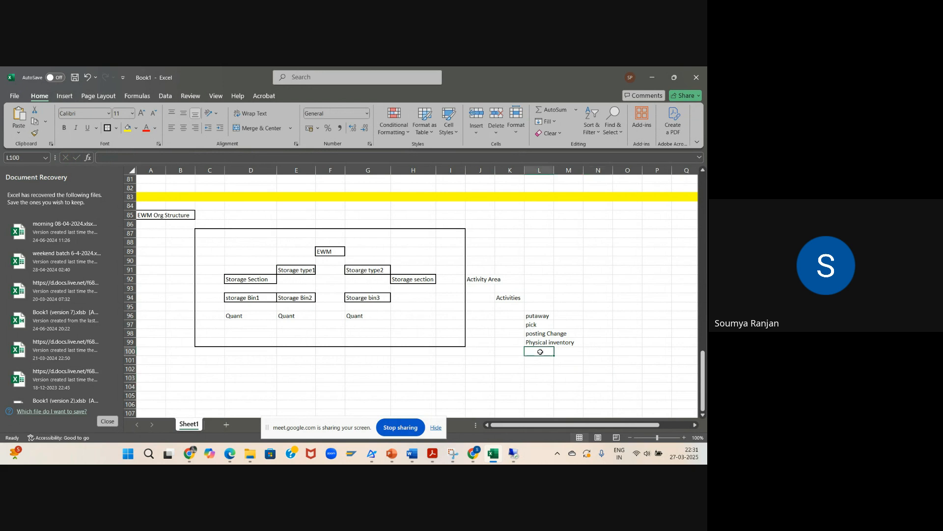
pyautogui.write('internal')
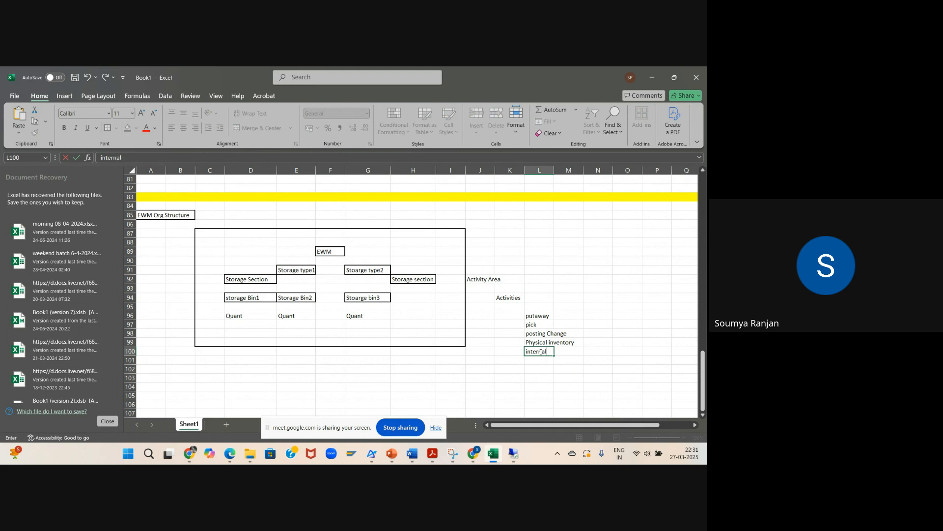
pyautogui.write(' movement')
pyautogui.click(568, 361)
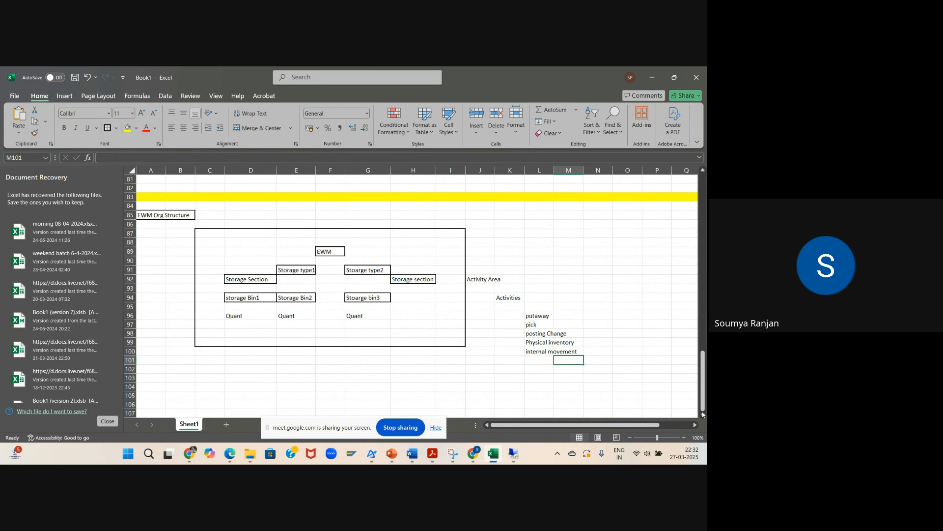
pyautogui.scroll(-2, 704, 417)
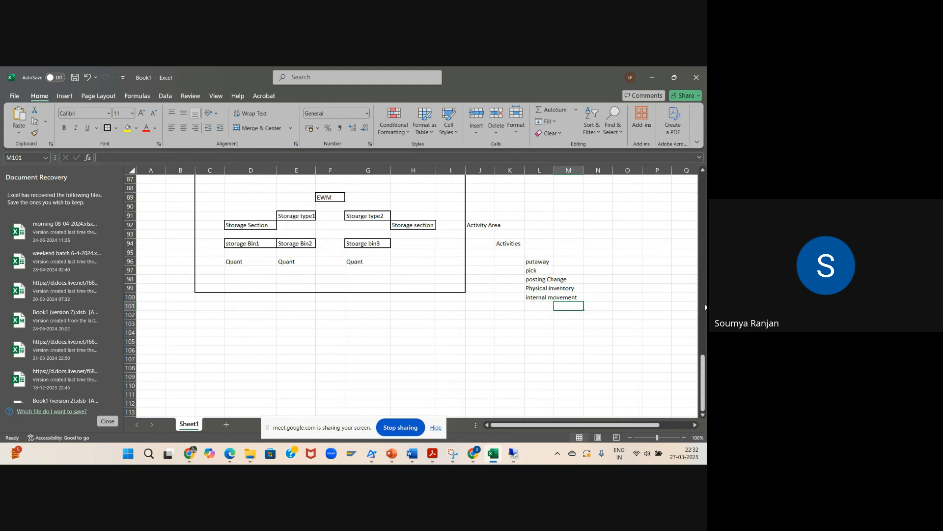
pyautogui.scroll(2, 703, 172)
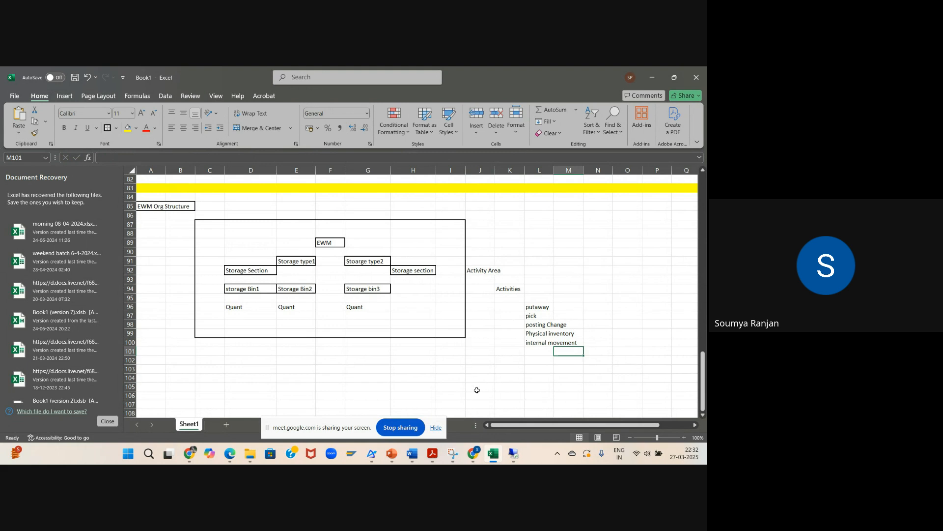
pyautogui.click(396, 388)
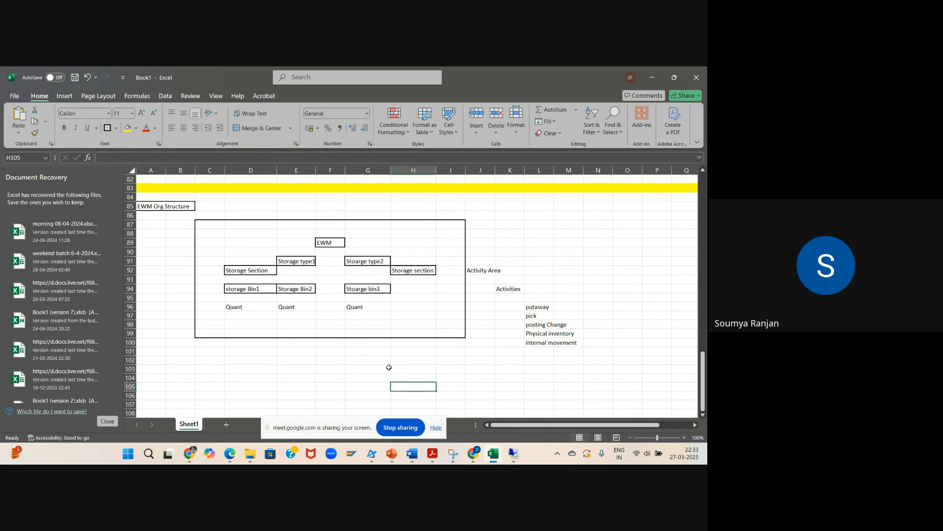
# Step: Switch to the SAP session, leave the purchase order, and exit the sales organization–distribution channel–plant assignment to the implementation guide
pyautogui.click(517, 455)
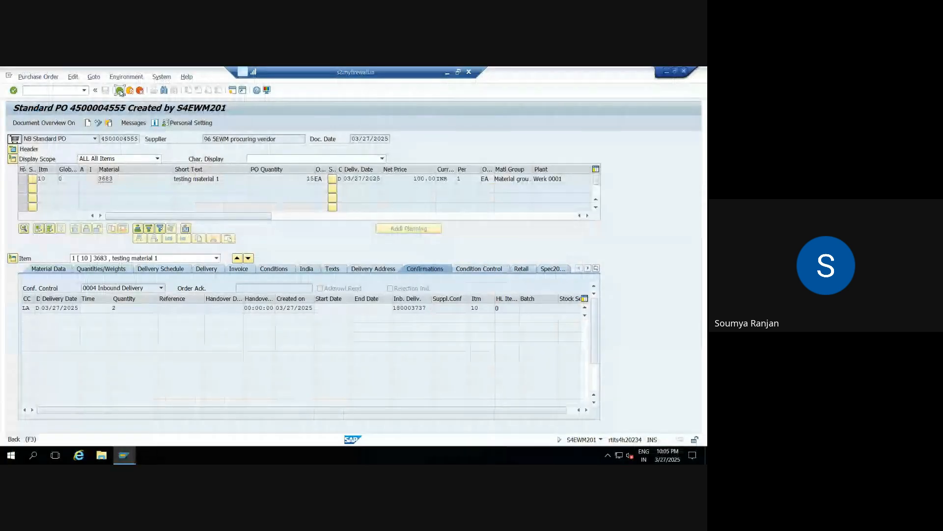
pyautogui.click(120, 91)
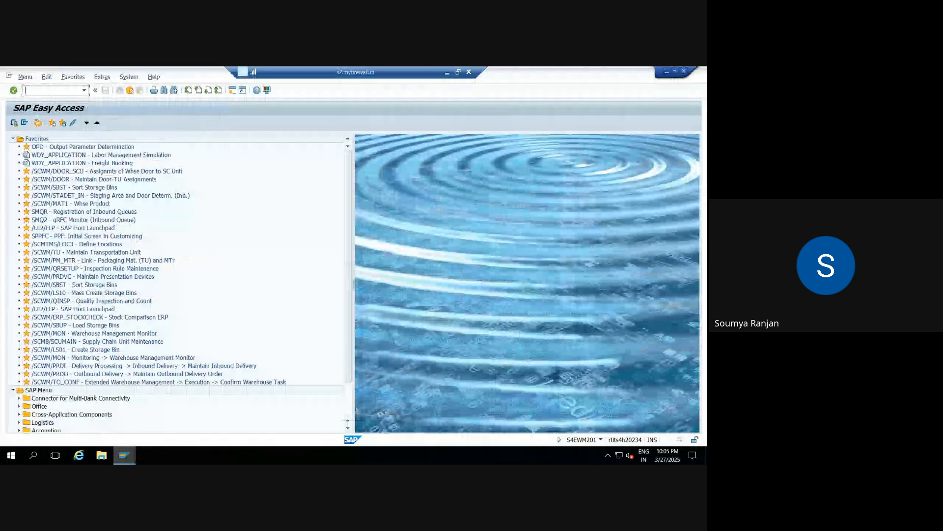
pyautogui.click(124, 455)
pyautogui.click(122, 421)
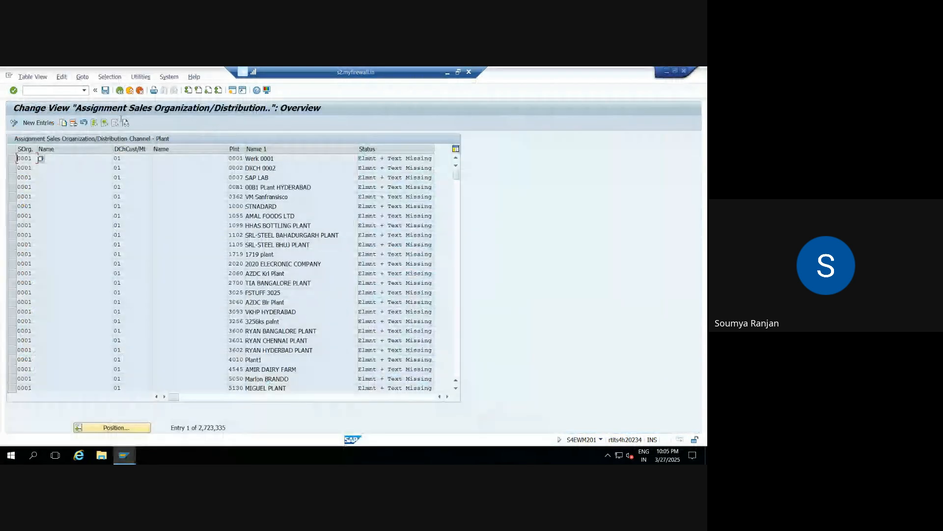
pyautogui.click(120, 91)
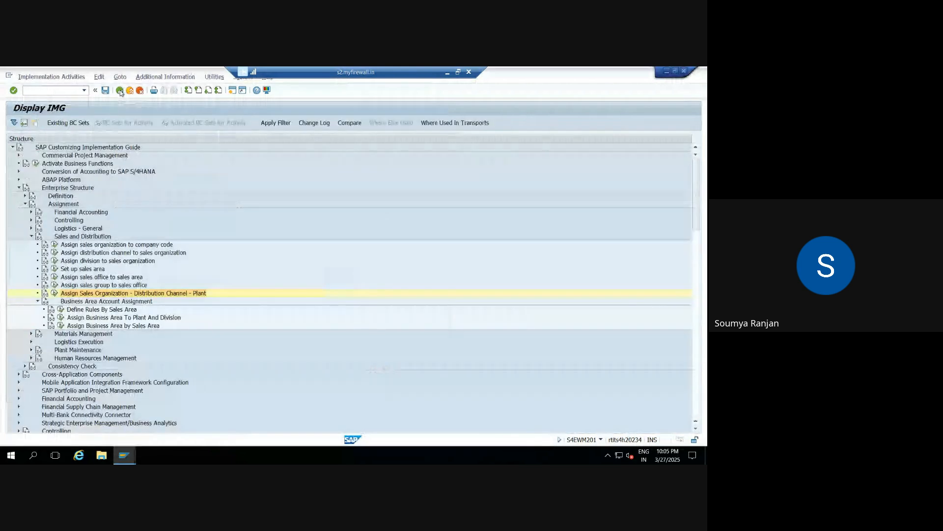
# Step: Collapse the Enterprise Structure and Logistics Execution branches of the implementation guide, including the Assignment and Sales and Distribution nodes
pyautogui.click(31, 238)
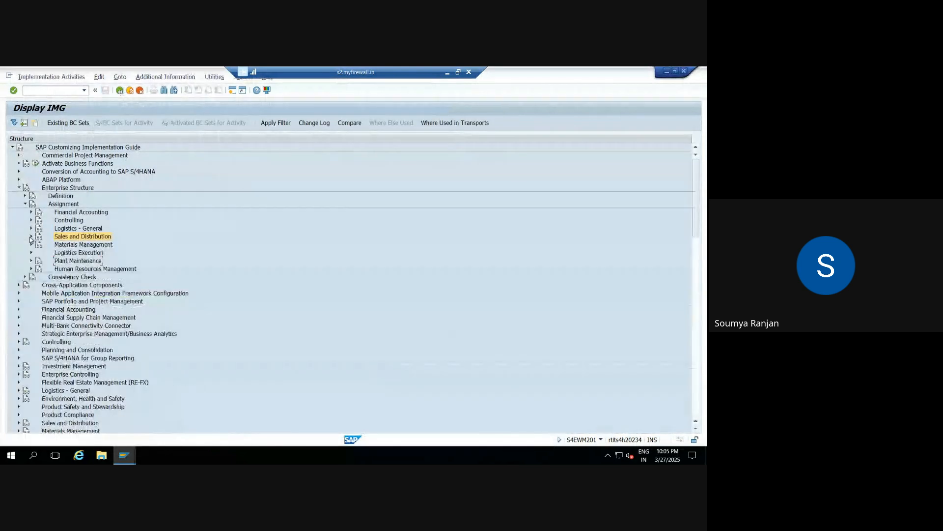
pyautogui.click(25, 205)
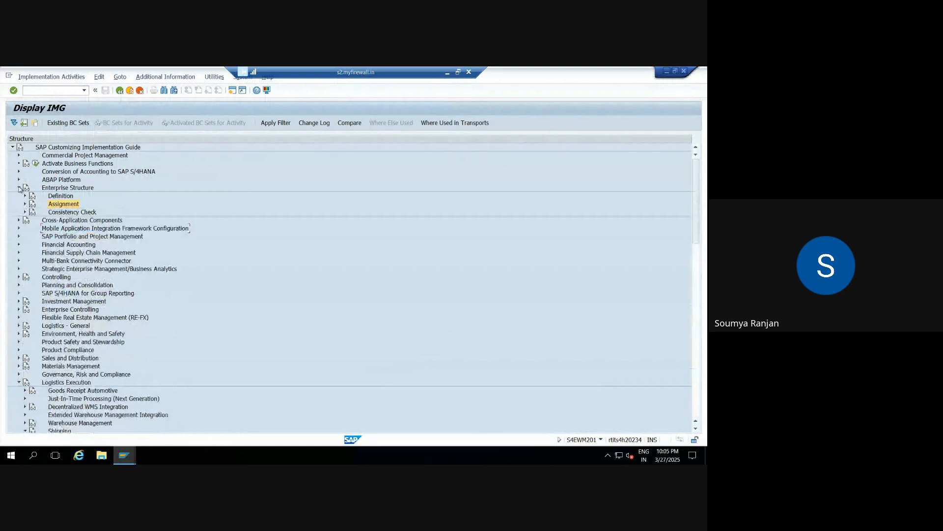
pyautogui.click(19, 187)
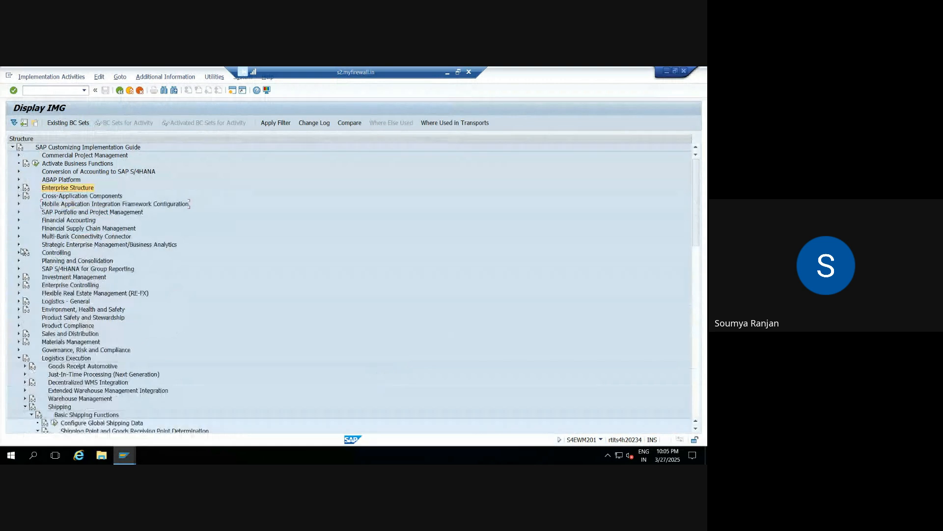
pyautogui.click(18, 359)
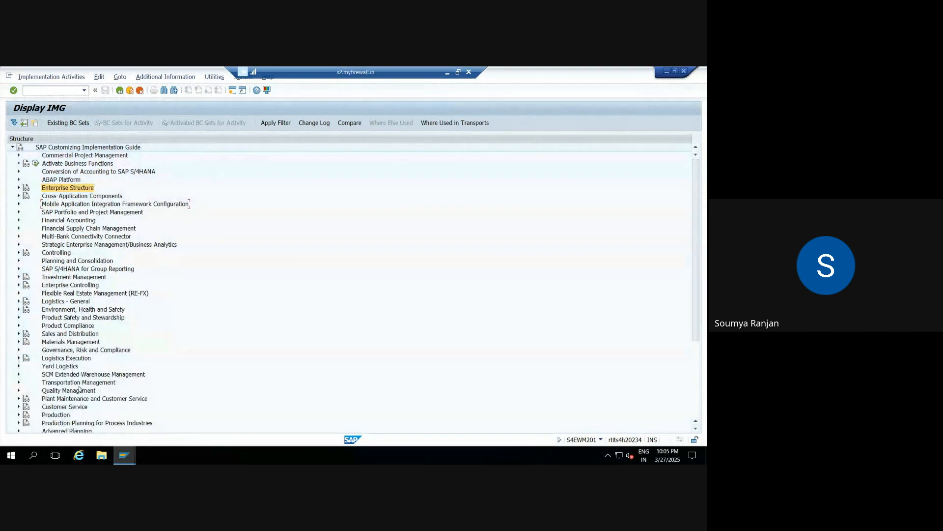
# Step: Open the Define Warehouse Numbers activity under the master data of SCM Extended Warehouse Management
pyautogui.click(19, 375)
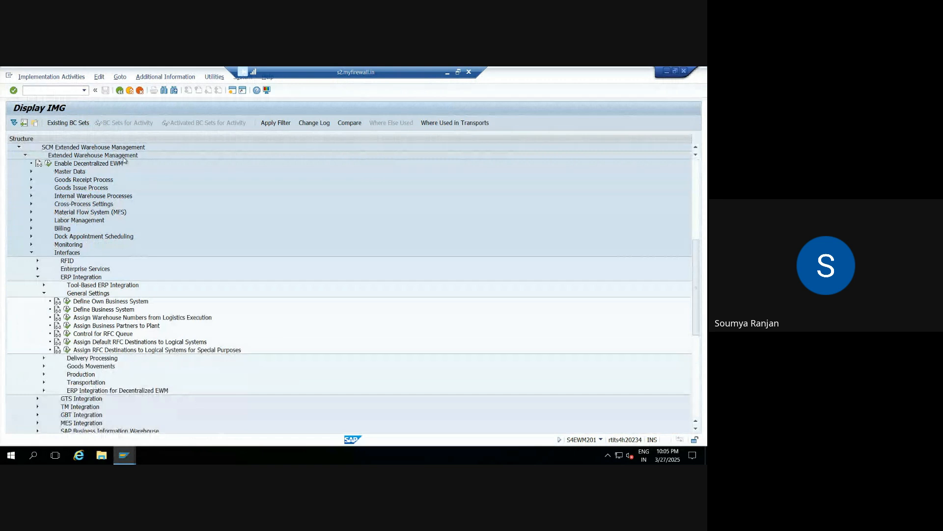
pyautogui.click(31, 253)
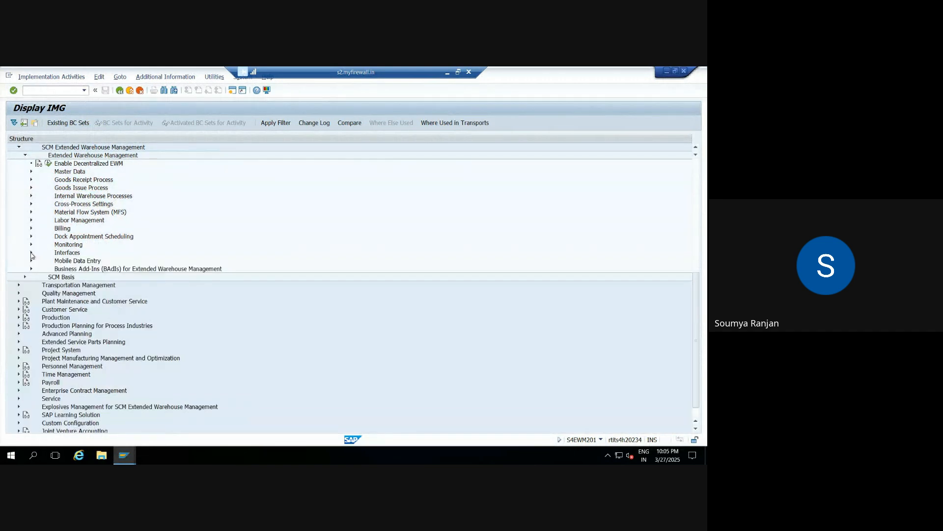
pyautogui.click(31, 171)
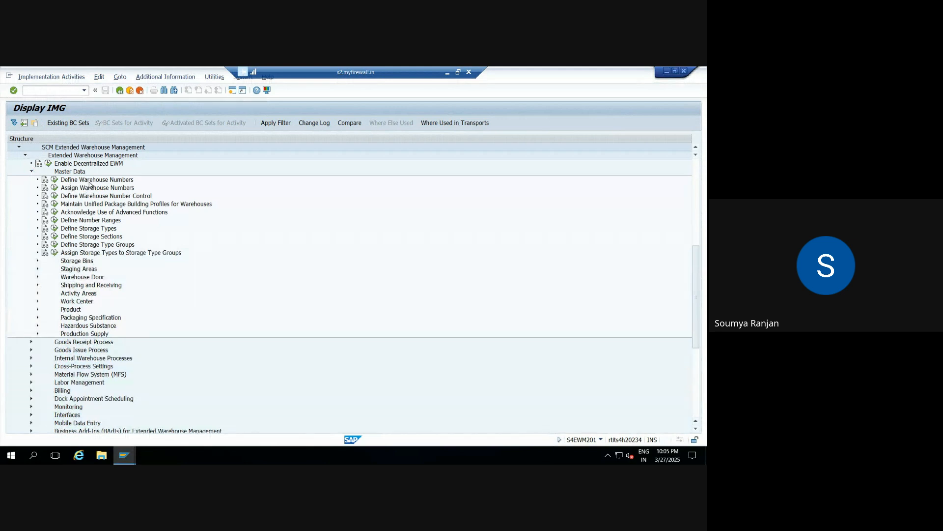
pyautogui.click(54, 179)
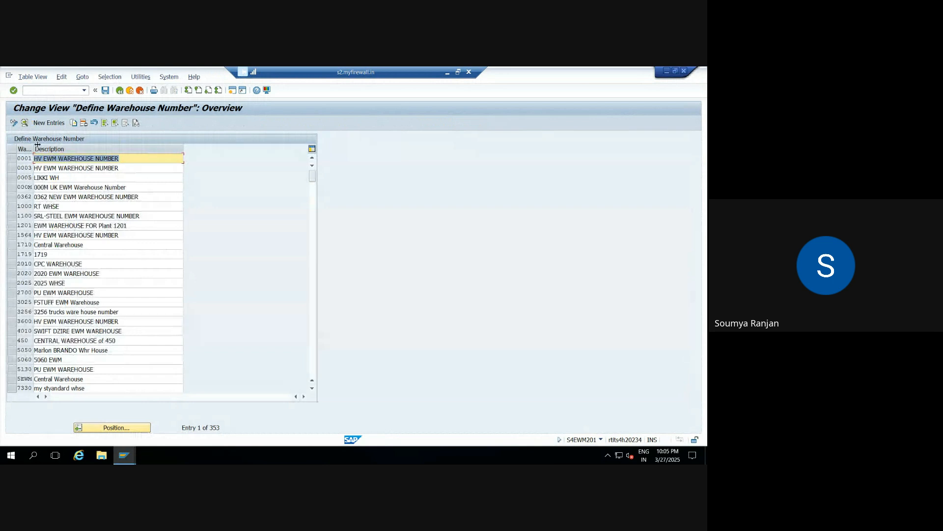
# Step: Start a new warehouse number entry with ZEWM as the warehouse number
pyautogui.click(42, 124)
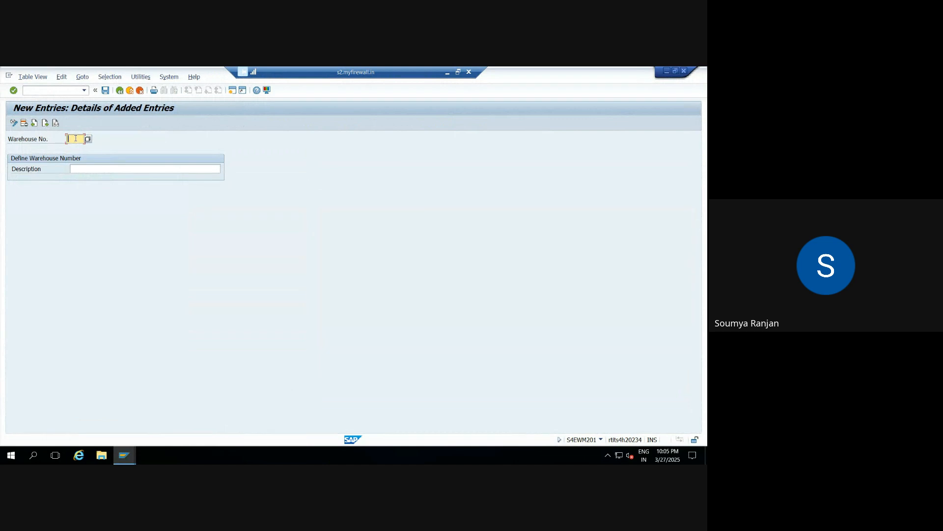
pyautogui.write('EW')
pyautogui.press('BackSpace')
pyautogui.press('BackSpace')
pyautogui.press('BackSpace')
pyautogui.write('2EWM')
pyautogui.press('Tab')
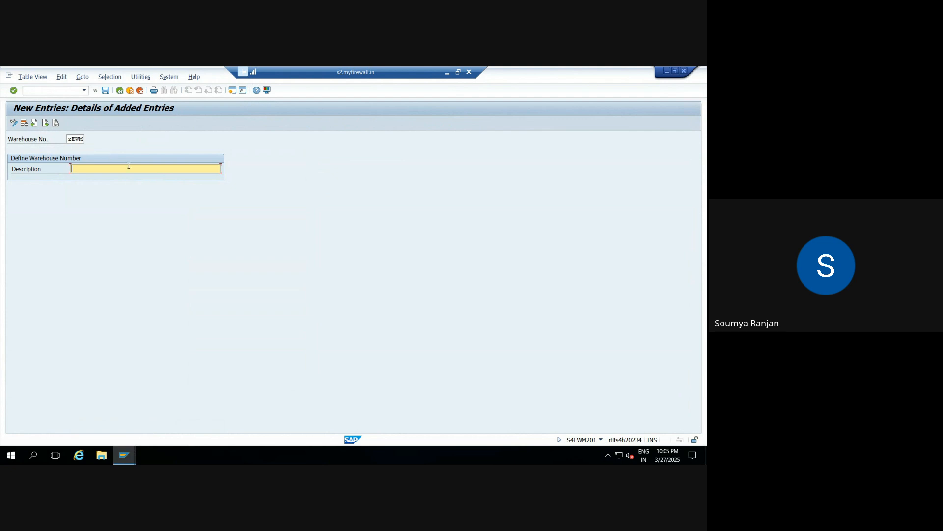
# Step: Enter "EWM warehouse for W89" as the description of the new warehouse number
pyautogui.write('EWM')
pyautogui.write(' W')
pyautogui.write('arehouse fo')
pyautogui.write('r 5')
pyautogui.write('PL1')
pyautogui.press('BackSpace')
pyautogui.press('BackSpace')
pyautogui.press('BackSpace')
pyautogui.press('BackSpace')
pyautogui.write('W89')
# Step: Save the new warehouse number and accept the proposed customizing request
pyautogui.doubleClick(75, 139)
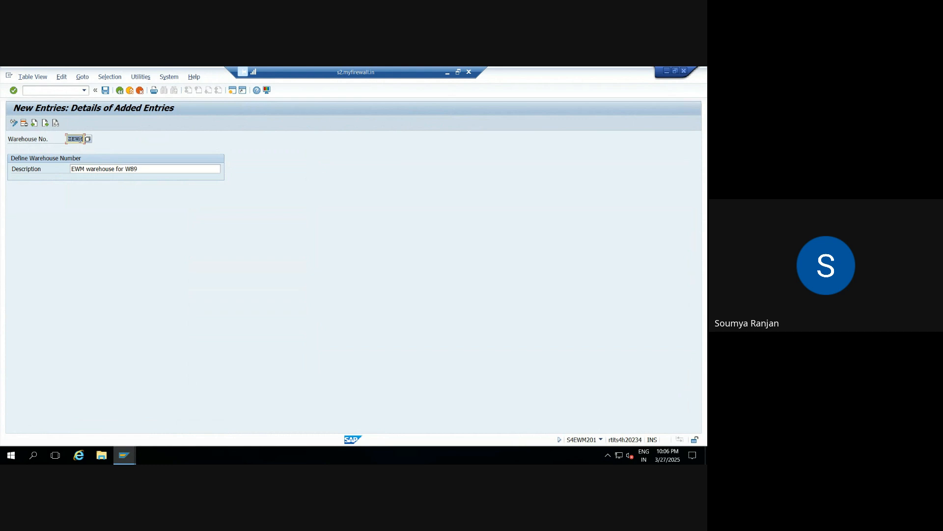
pyautogui.click(106, 91)
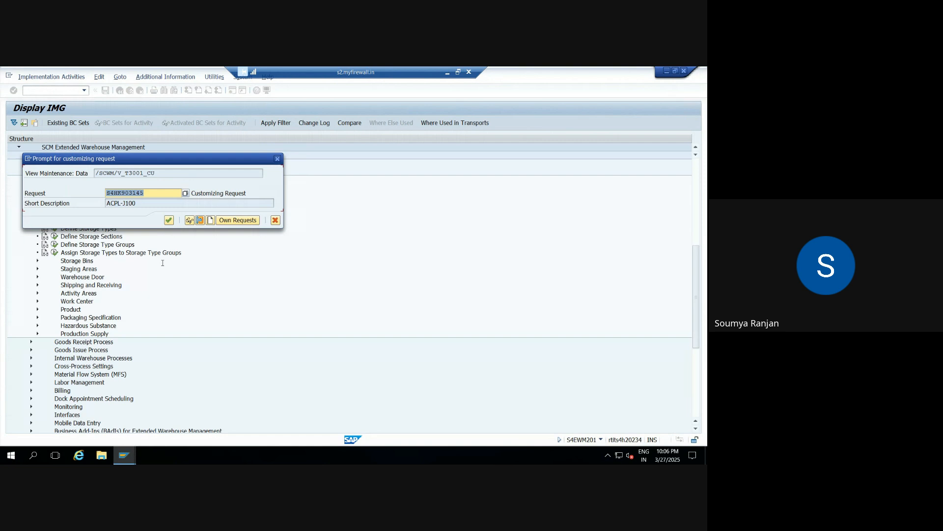
pyautogui.click(168, 220)
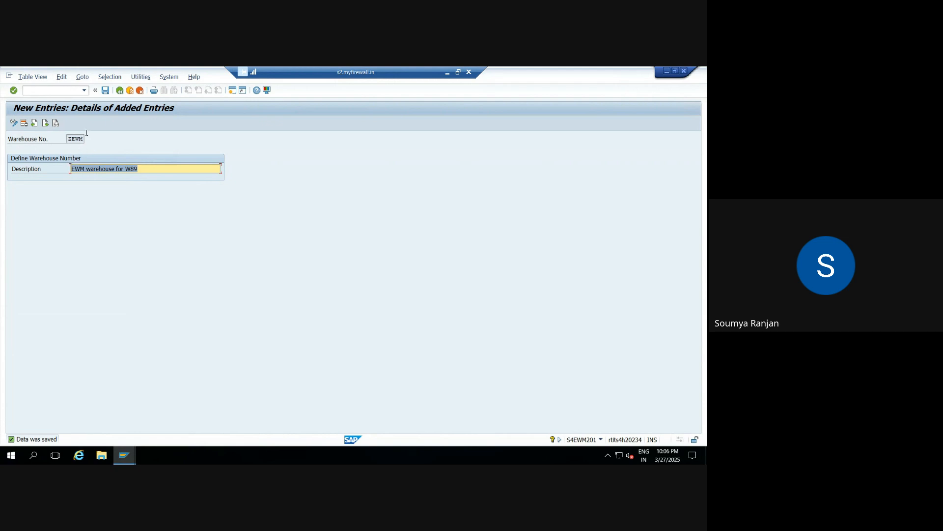
# Step: Switch to the Excel workbook and record "EWM" in B102 and "ZEWM" in D102 below the structure diagram
pyautogui.click(447, 74)
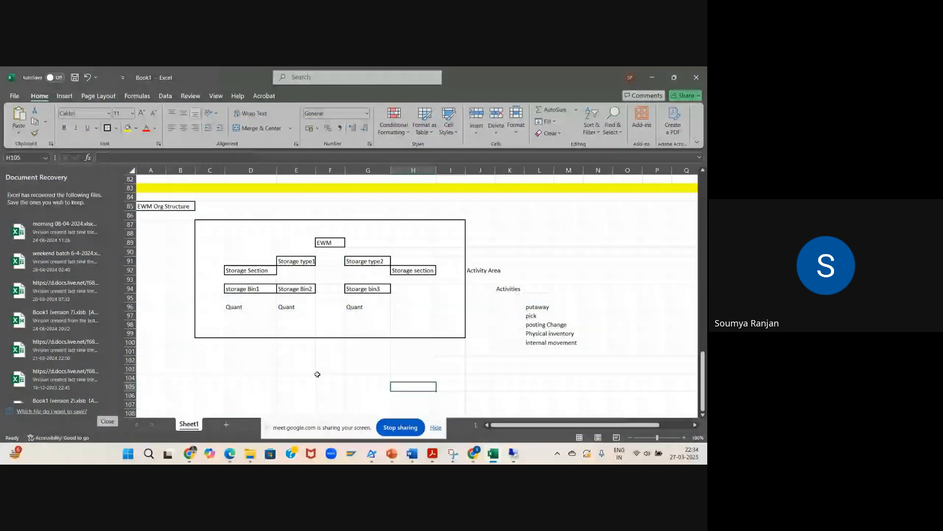
pyautogui.click(183, 359)
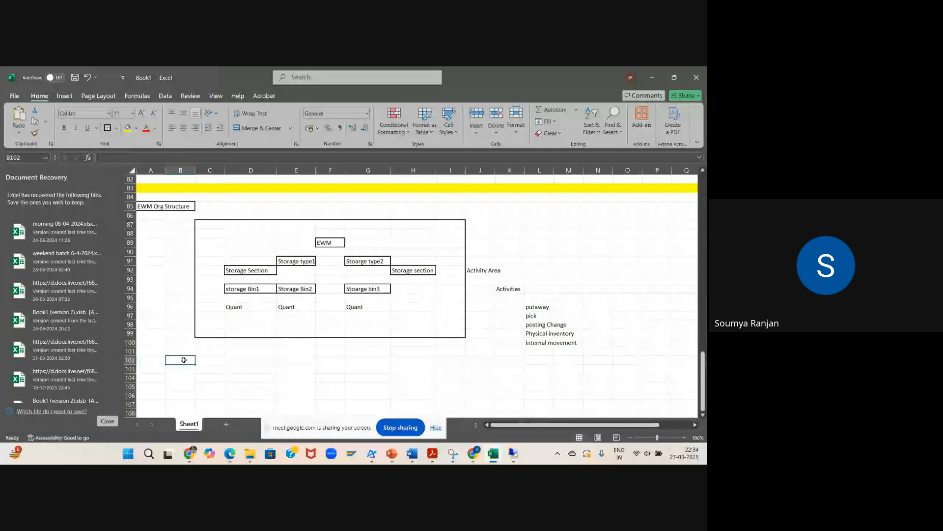
pyautogui.write('EWM')
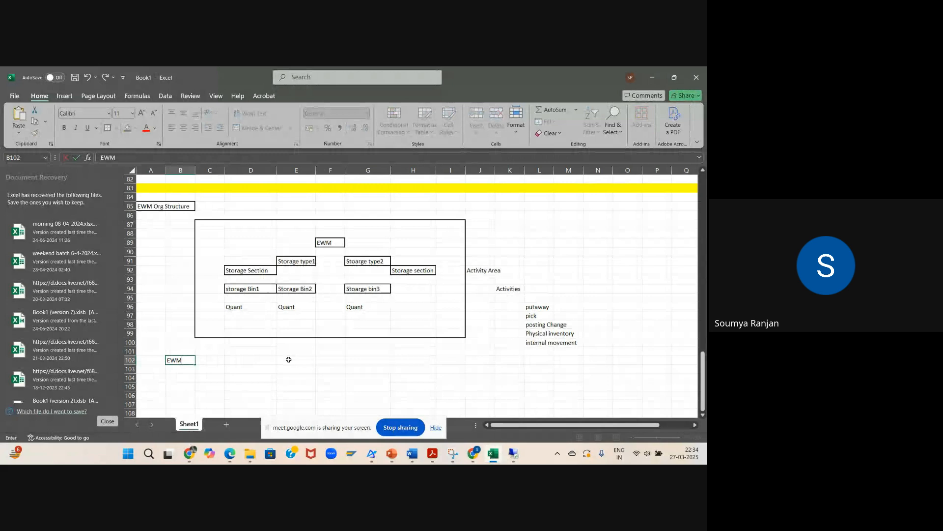
pyautogui.click(261, 360)
pyautogui.write('ZEW')
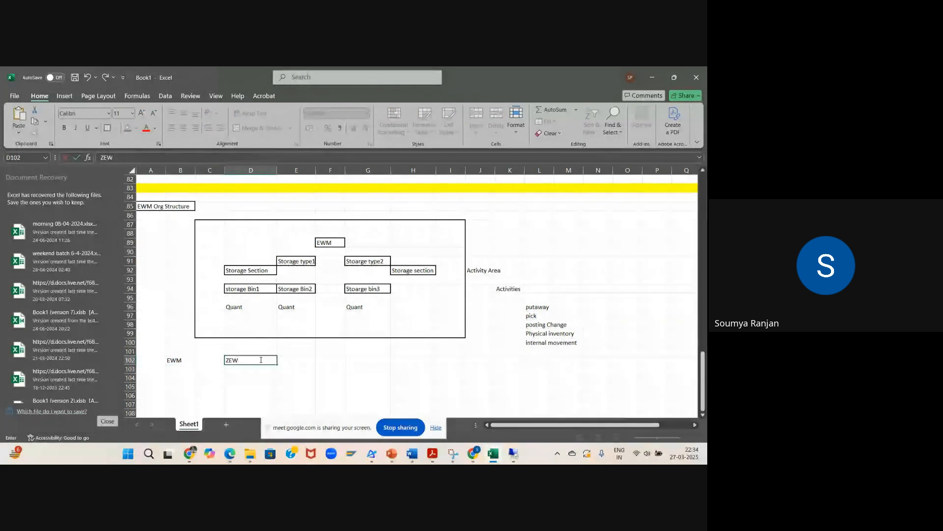
pyautogui.write('M')
pyautogui.press('Return')
pyautogui.press('Return')
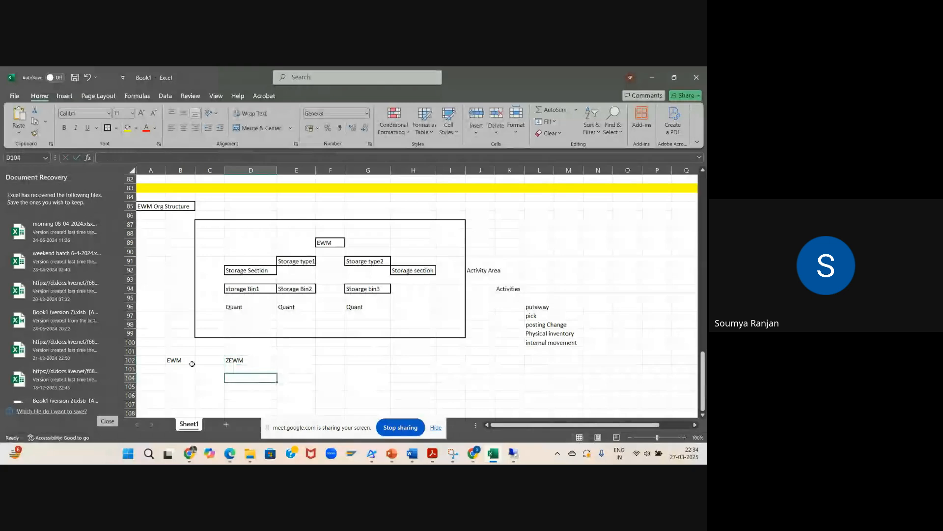
# Step: Make the EWM label in cell B102 bold and give it an outside border
pyautogui.click(192, 362)
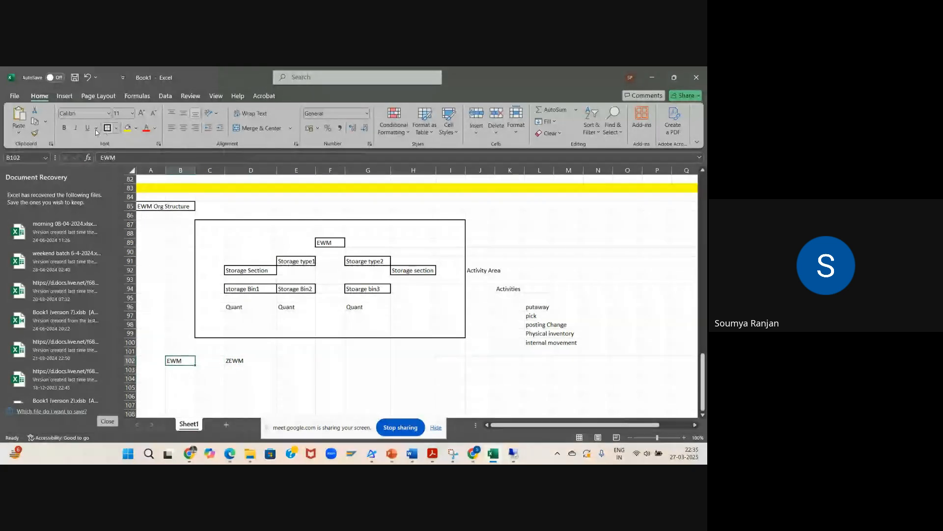
pyautogui.click(64, 128)
pyautogui.click(290, 364)
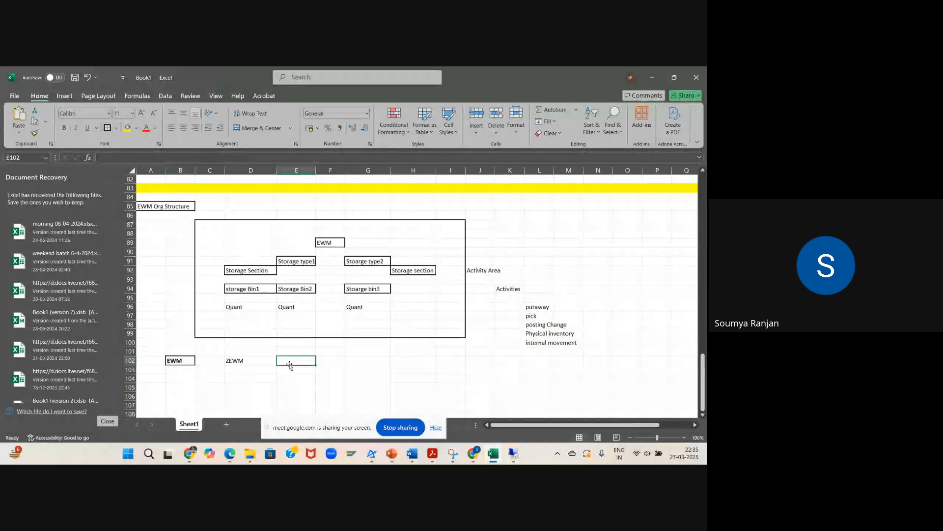
pyautogui.click(258, 365)
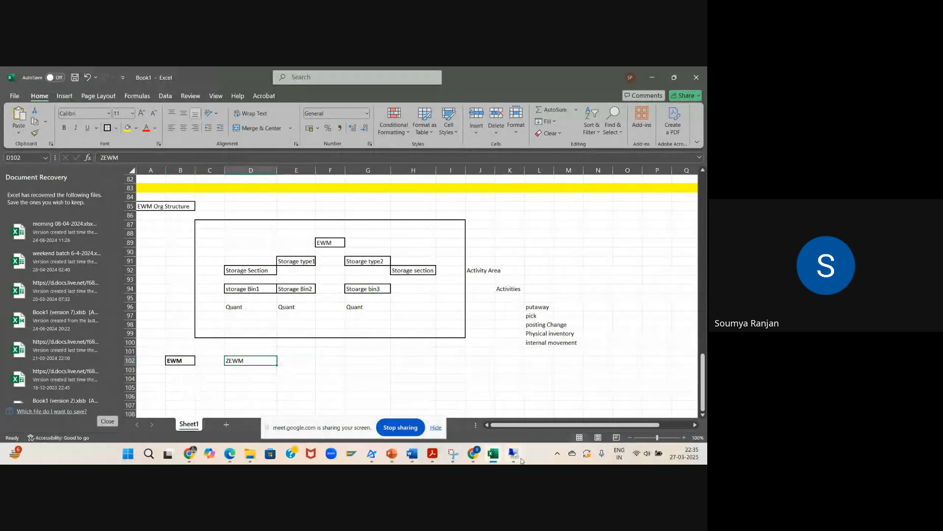
# Step: Switch back to the SAP session and exit the warehouse number definition to the implementation guide
pyautogui.click(520, 458)
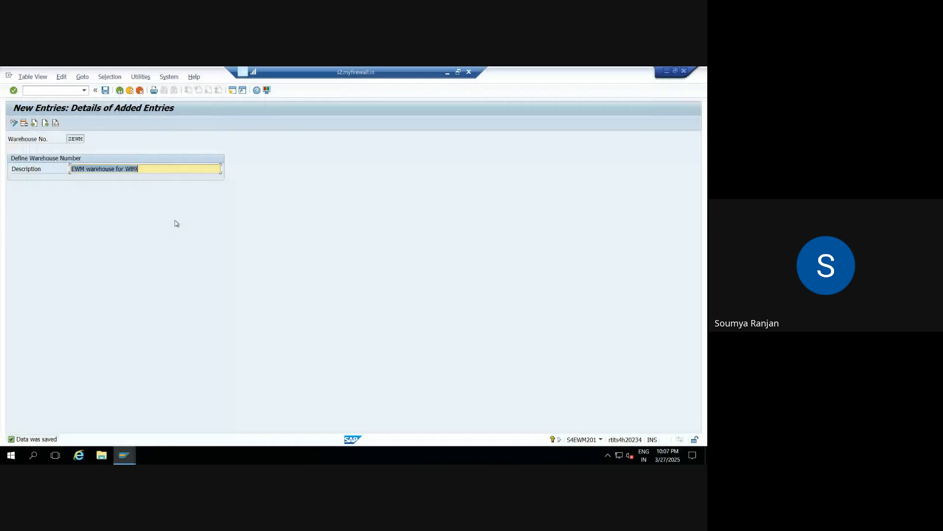
pyautogui.click(107, 91)
pyautogui.click(122, 92)
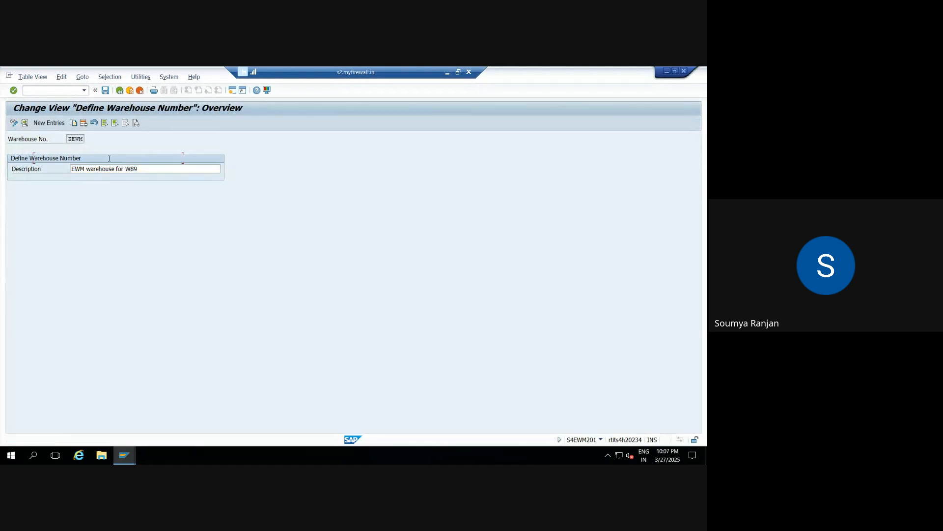
pyautogui.click(119, 90)
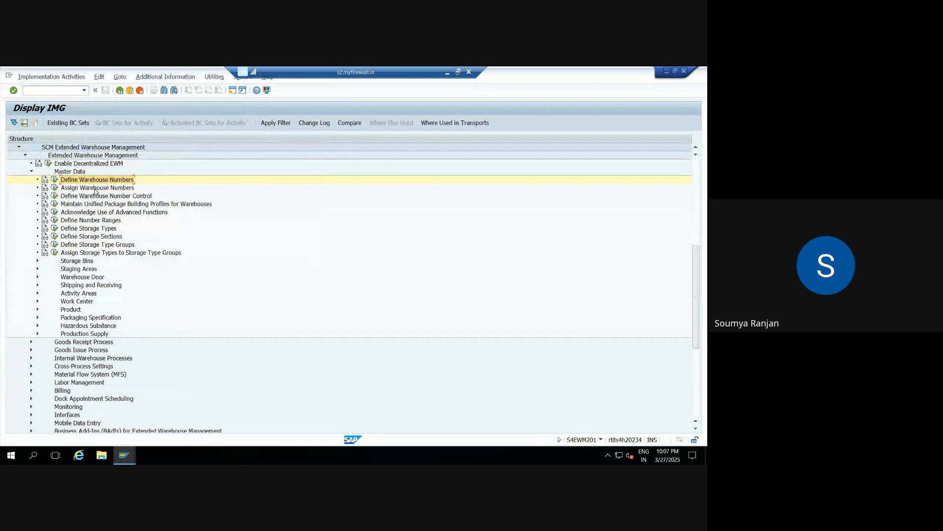
# Step: Open the Assign Warehouse Numbers activity with ZEWM as the work area and start a new assignment entry
pyautogui.click(55, 187)
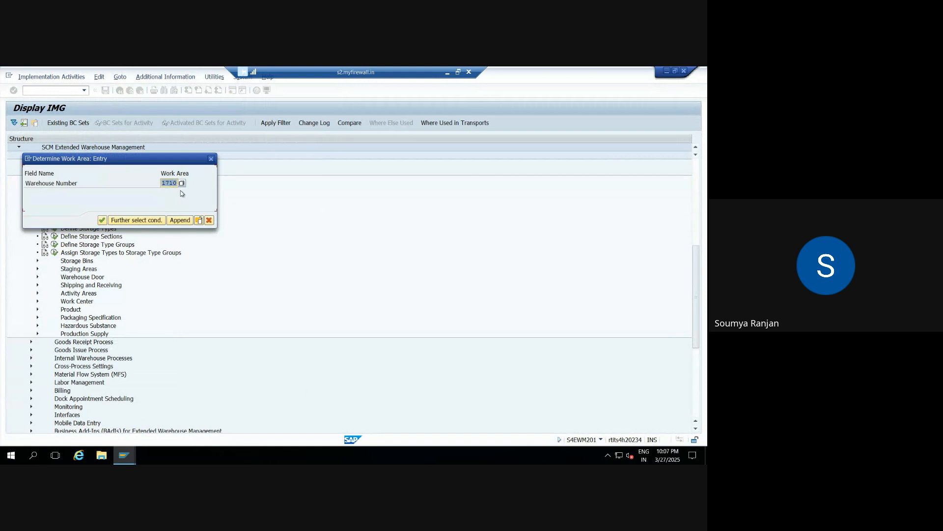
pyautogui.press('BackSpace')
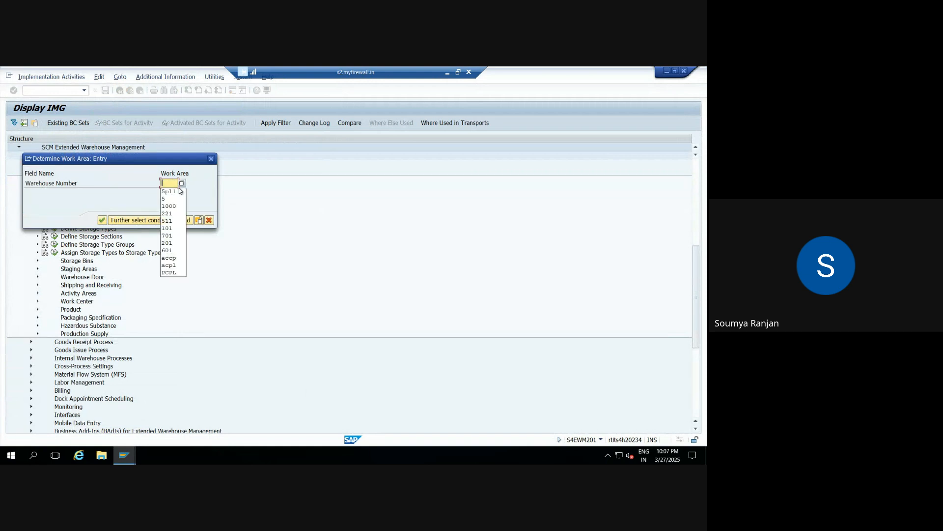
pyautogui.write('ze')
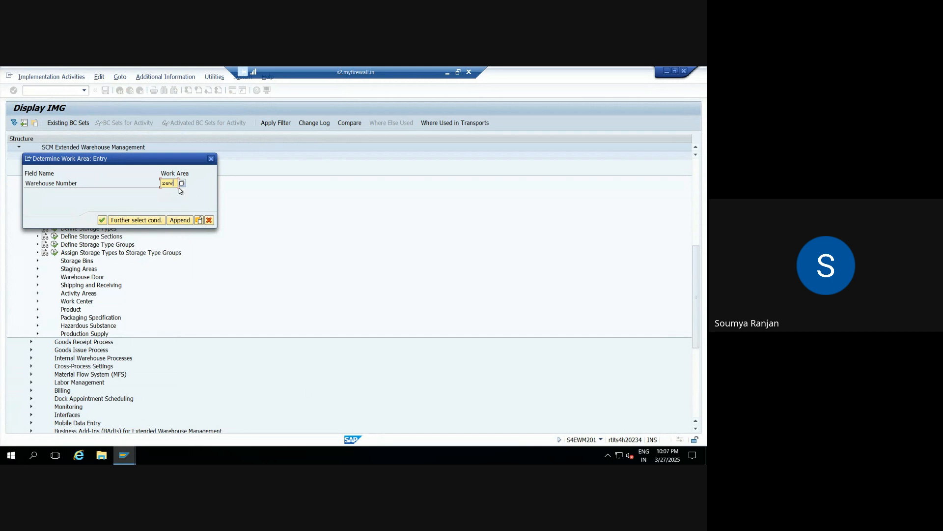
pyautogui.write('w')
pyautogui.press('Return')
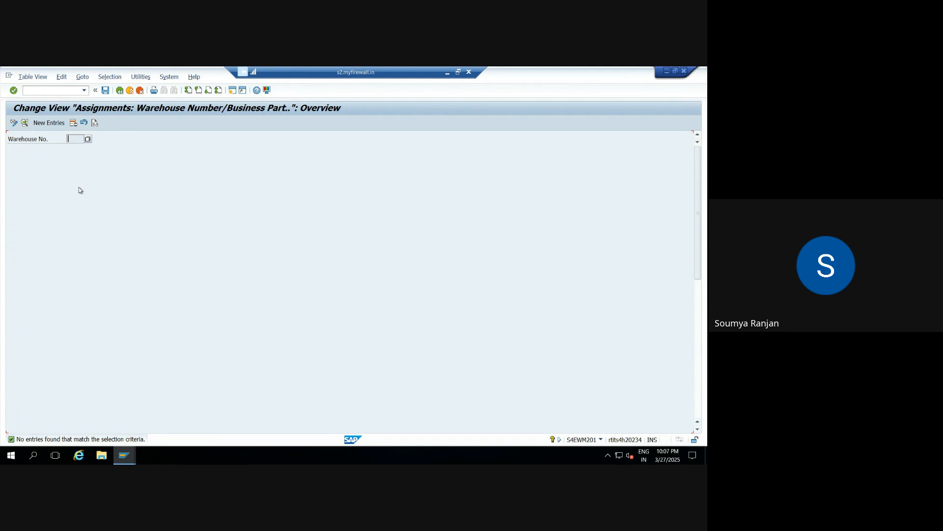
pyautogui.click(54, 124)
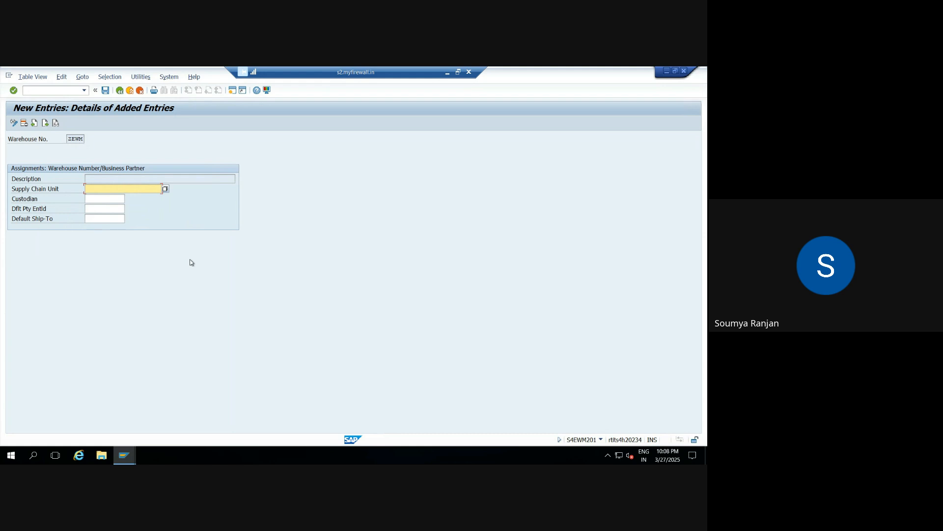
# Step: Open a new SAP GUI window while keeping the new assignment entry open
pyautogui.click(233, 91)
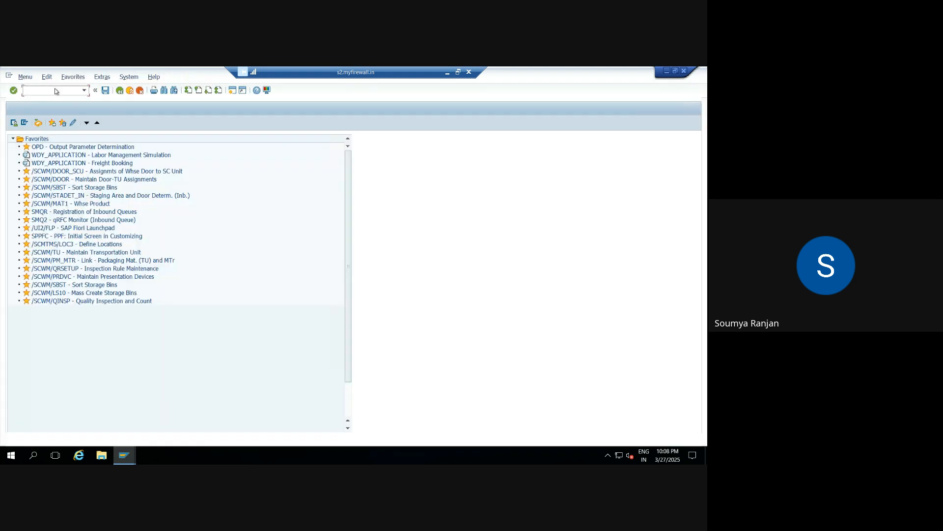
# Step: Switch to the Google Meet call, choose to stay in it, and return to the remote SAP session
pyautogui.click(447, 72)
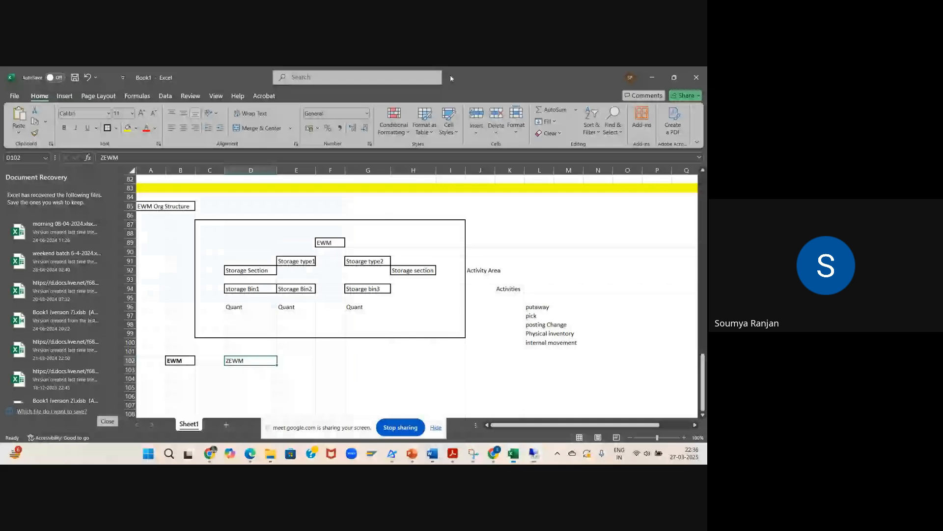
pyautogui.click(476, 456)
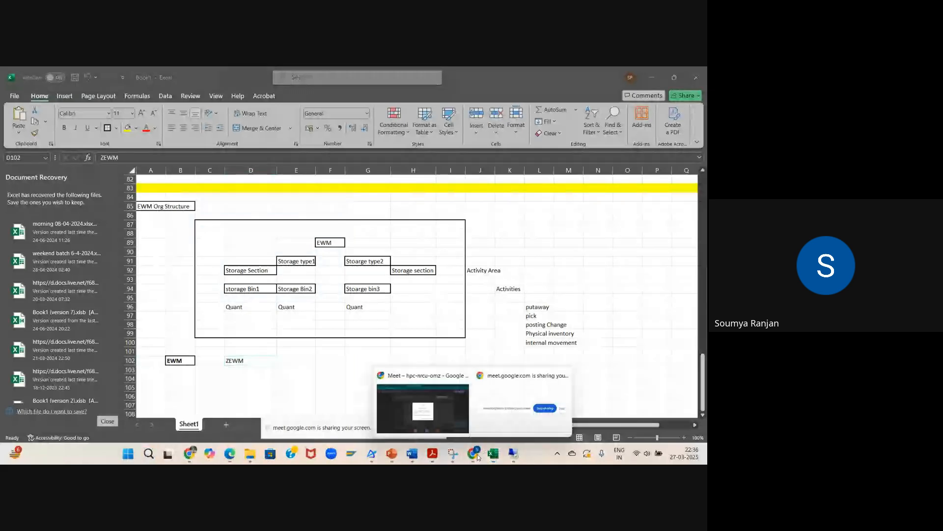
pyautogui.click(455, 423)
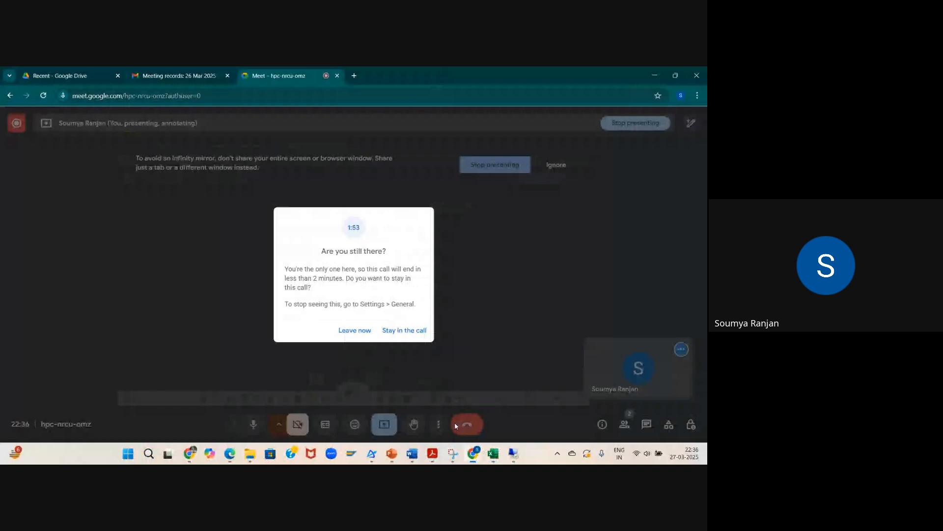
pyautogui.click(406, 333)
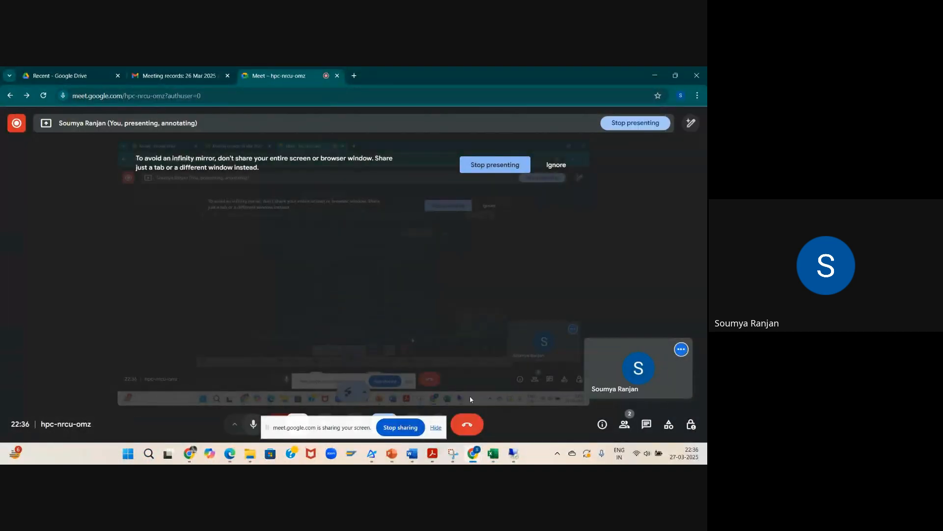
pyautogui.click(517, 456)
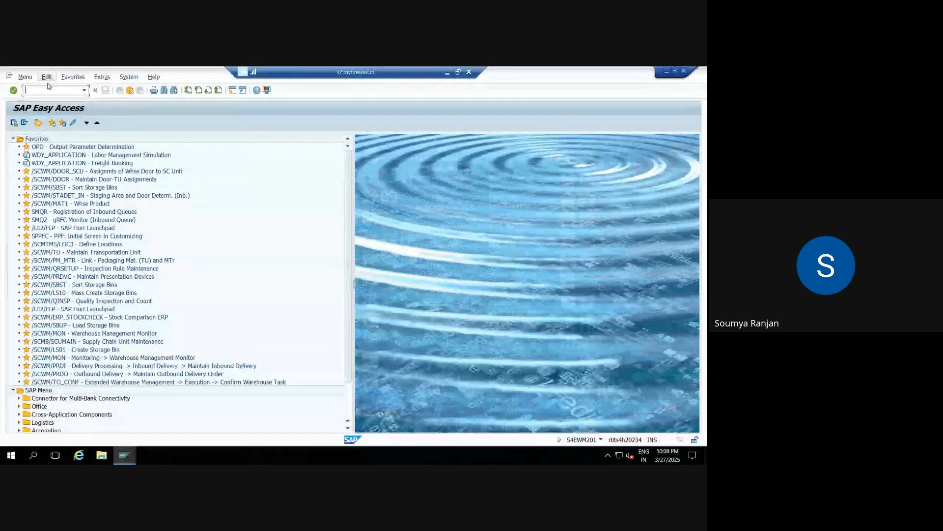
# Step: Try to run the transaction /n/scwm/scumain
pyautogui.write('?n')
pyautogui.press('BackSpace')
pyautogui.press('BackSpace')
pyautogui.write('/n/scwm')
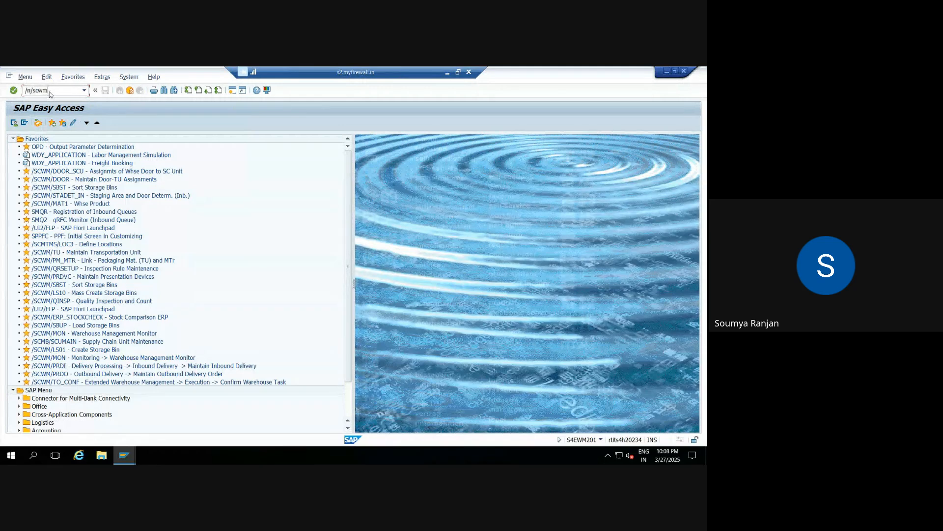
pyautogui.write('/scumain')
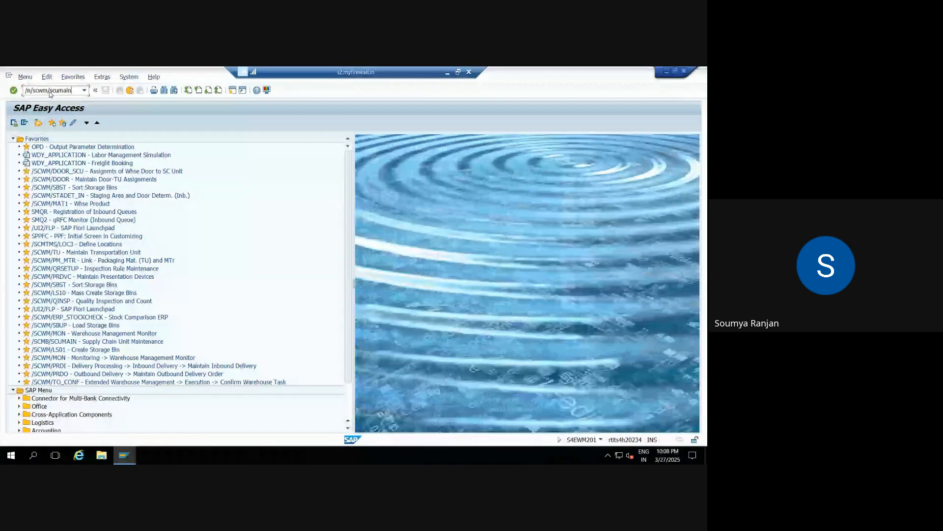
pyautogui.press('Return')
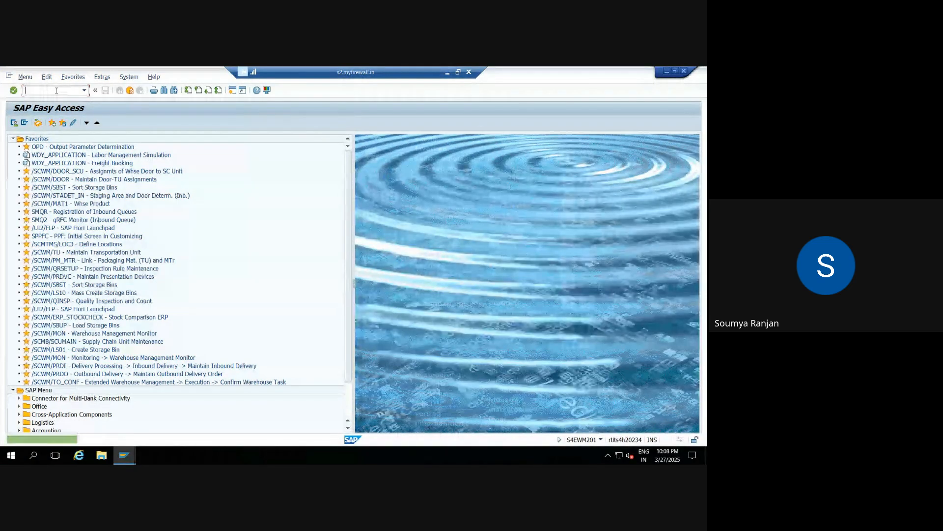
# Step: Run the transaction /n/scmb/scumain and set the status bar to display the transaction code
pyautogui.write('/n/')
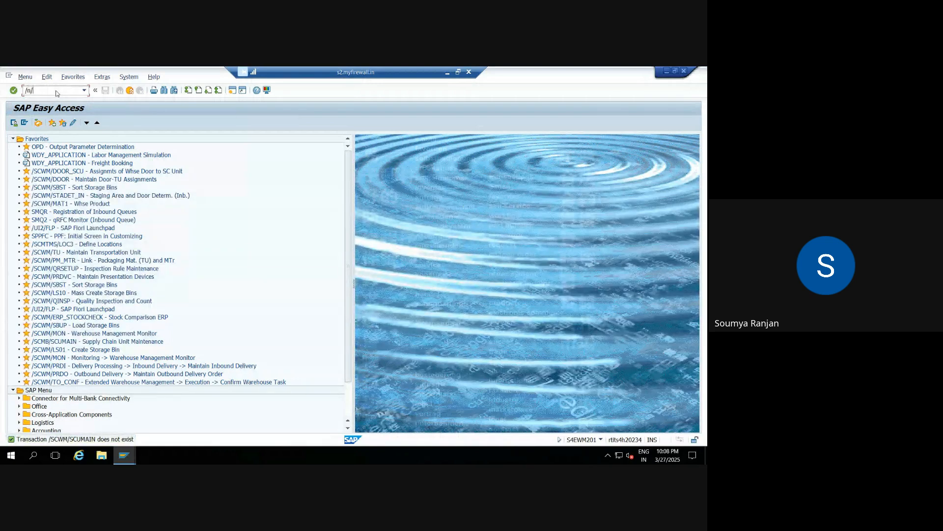
pyautogui.write('scmb/scumain')
pyautogui.press('Return')
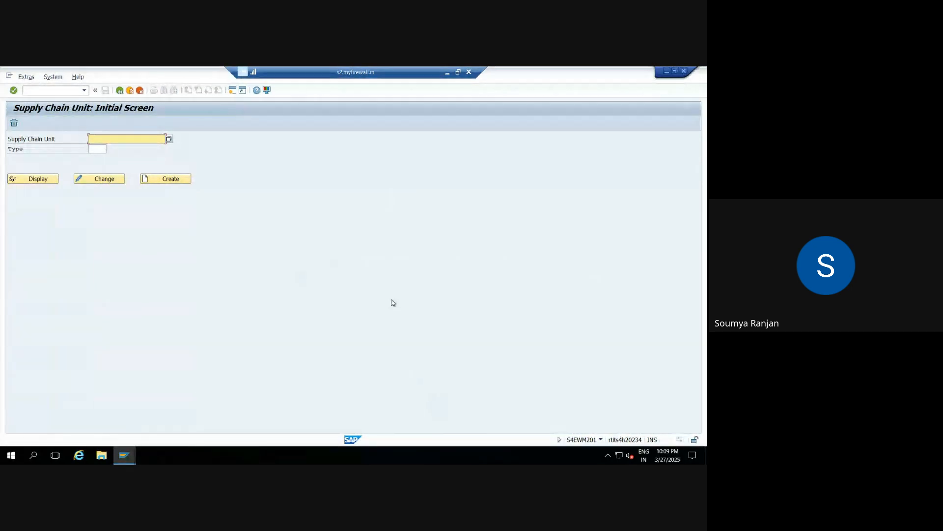
pyautogui.click(601, 440)
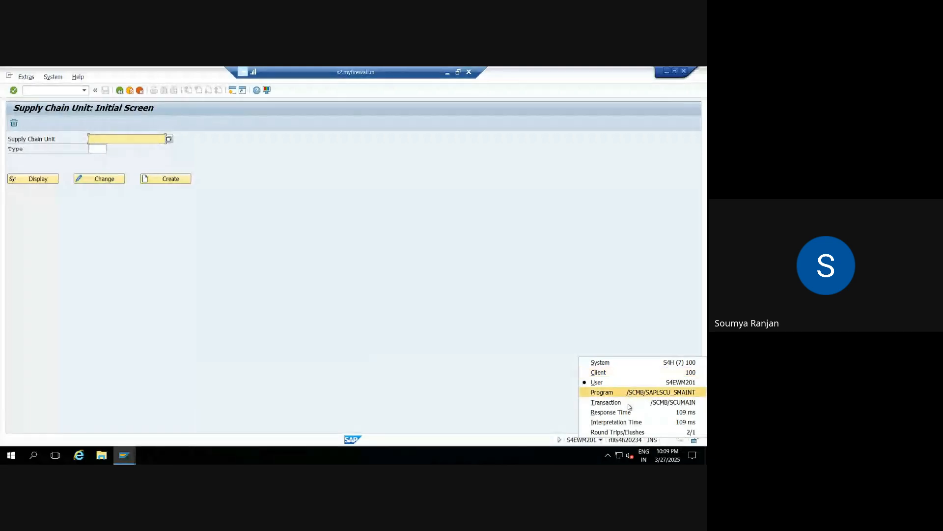
pyautogui.click(585, 402)
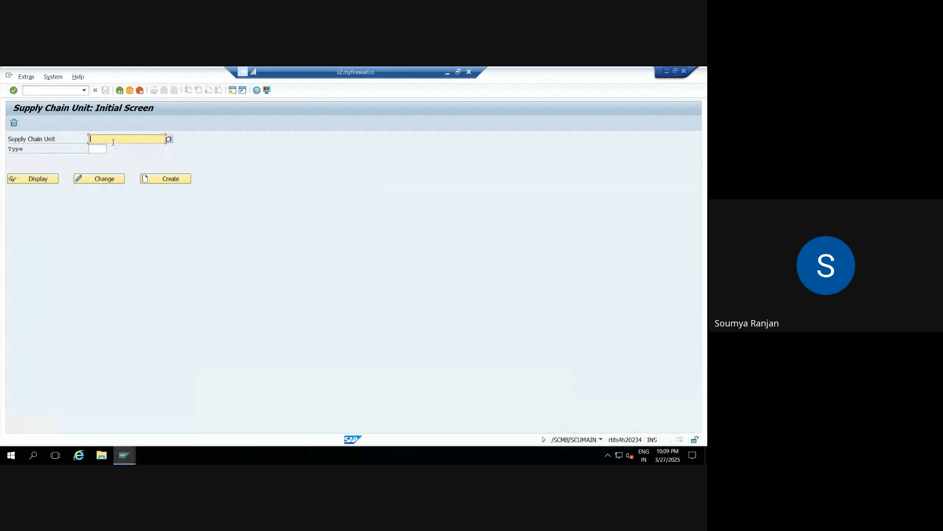
# Step: Start creating the supply chain unit SCU-ZEWM with type 1008 (Warehouse)
pyautogui.write('SCU-ZEWM')
pyautogui.click(89, 149)
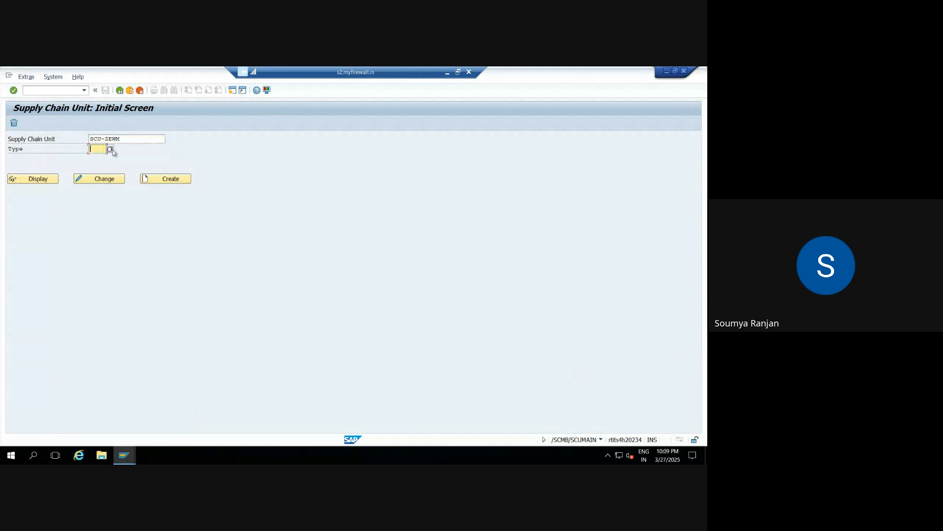
pyautogui.click(110, 149)
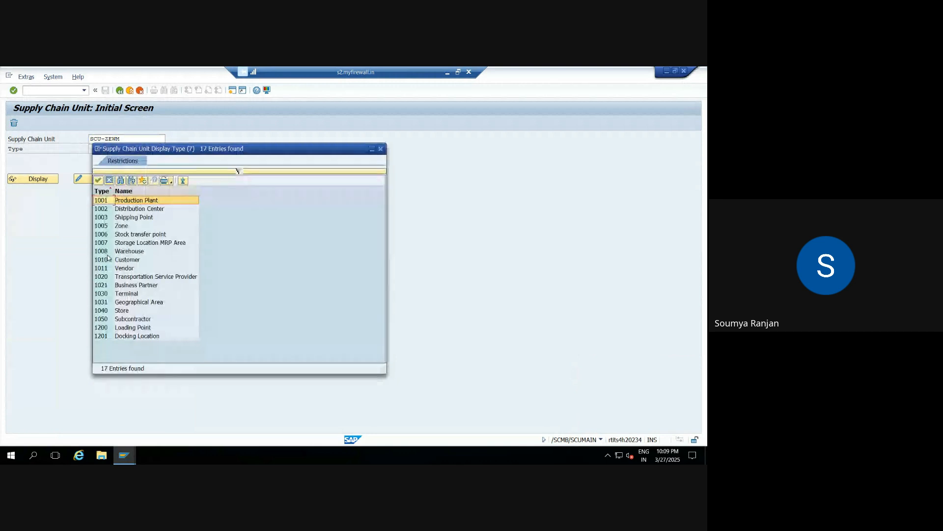
pyautogui.doubleClick(123, 251)
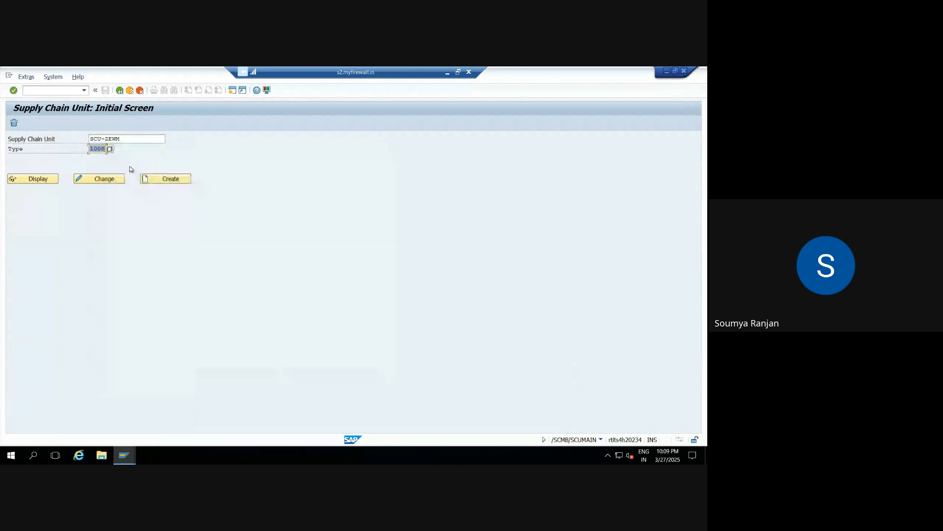
pyautogui.click(157, 179)
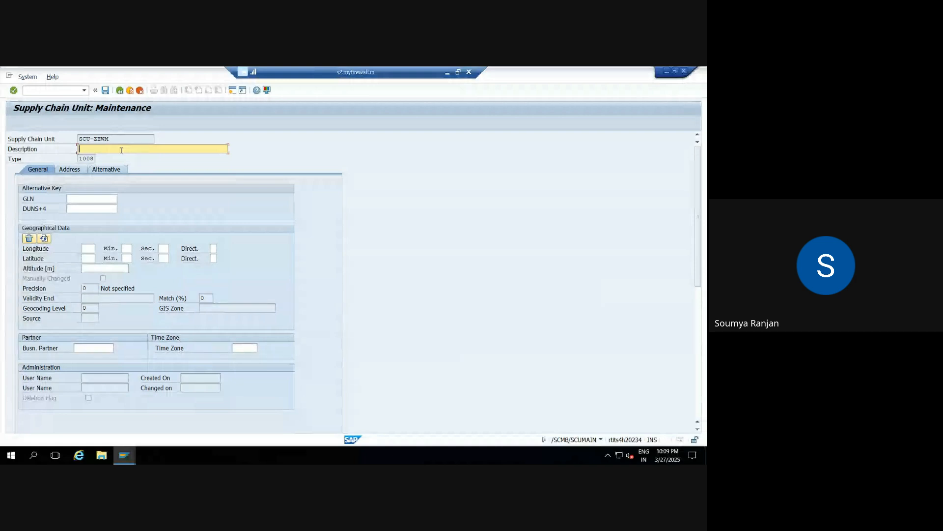
# Step: Enter "Supply chain Unit for ZEWM" as the description of the supply chain unit
pyautogui.write('Supply chain Unit')
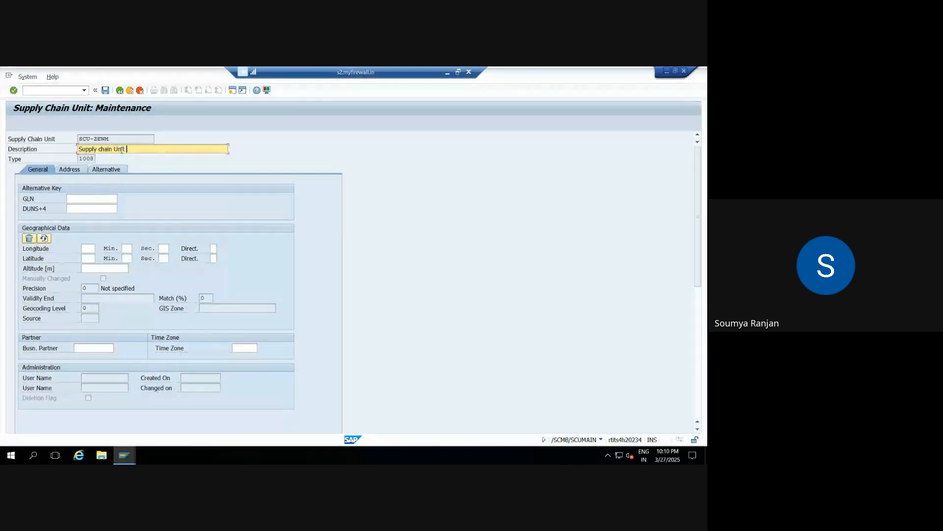
pyautogui.write(' for ZEWM')
# Step: Set the title in the supply chain unit's address data to Mr
pyautogui.click(70, 169)
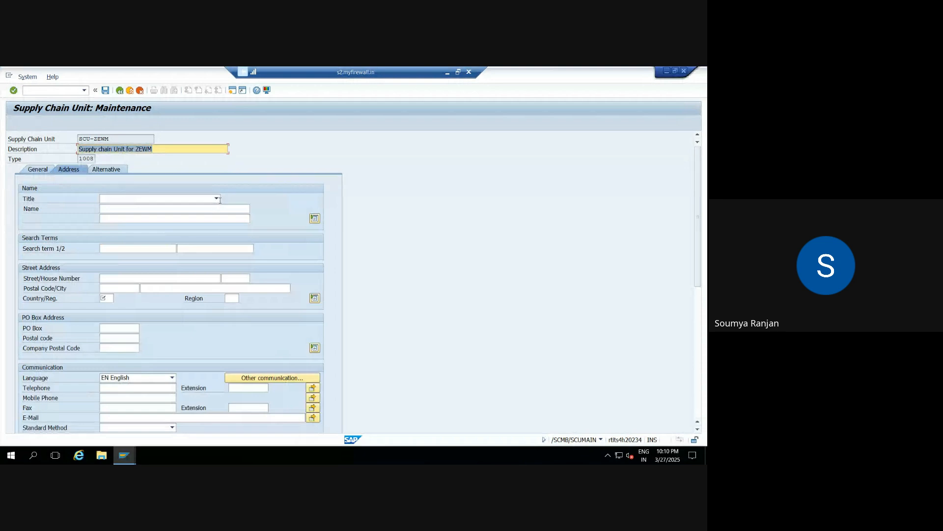
pyautogui.click(217, 199)
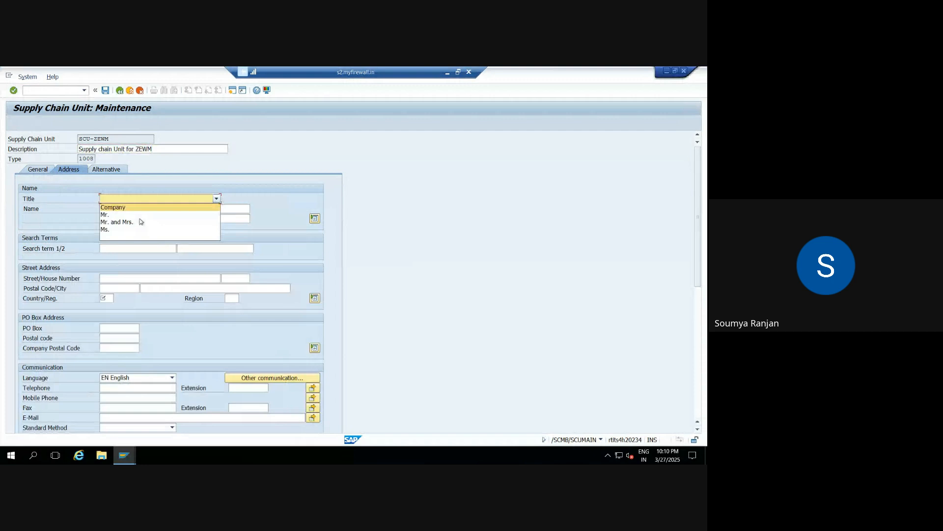
pyautogui.click(111, 222)
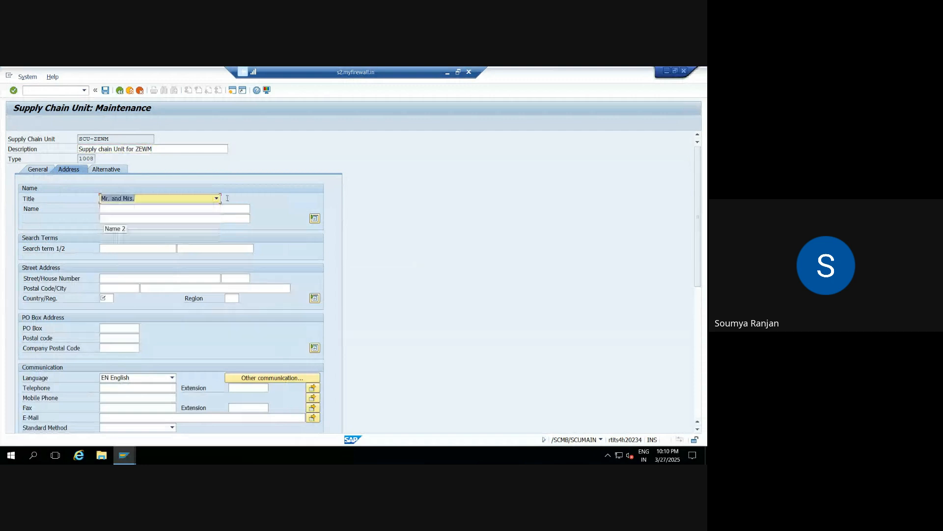
pyautogui.click(217, 198)
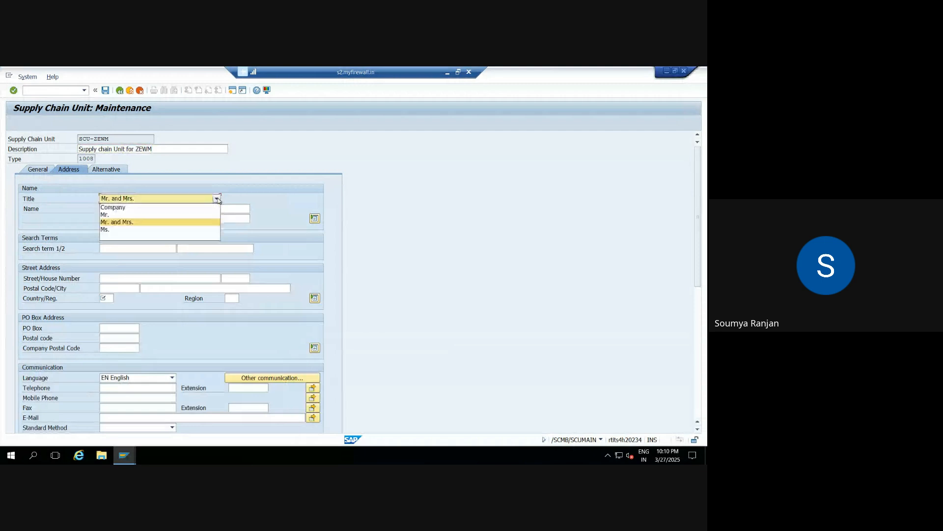
pyautogui.click(110, 215)
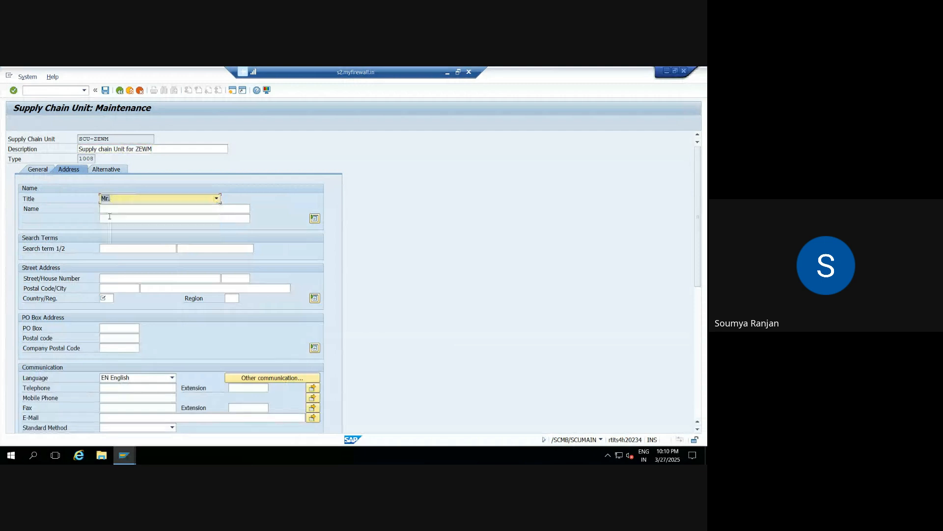
# Step: Enter "Supply Chain Unit ZEWM" as the address name and ZEWM as the first search term
pyautogui.click(163, 209)
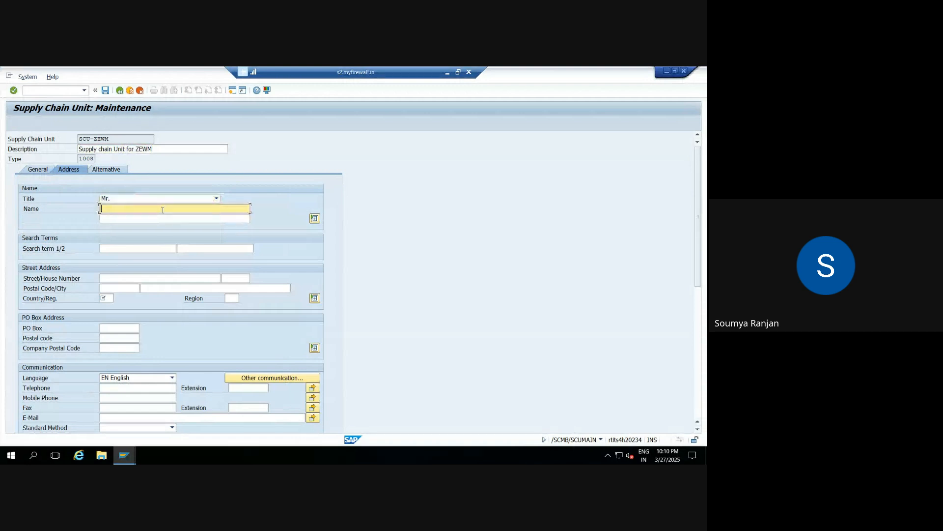
pyautogui.write('Soumya')
pyautogui.press('BackSpace')
pyautogui.press('BackSpace')
pyautogui.press('BackSpace')
pyautogui.press('BackSpace')
pyautogui.press('BackSpace')
pyautogui.press('BackSpace')
pyautogui.write('upply Chain Uni')
pyautogui.write('ZEWM')
pyautogui.click(130, 247)
pyautogui.write('Z')
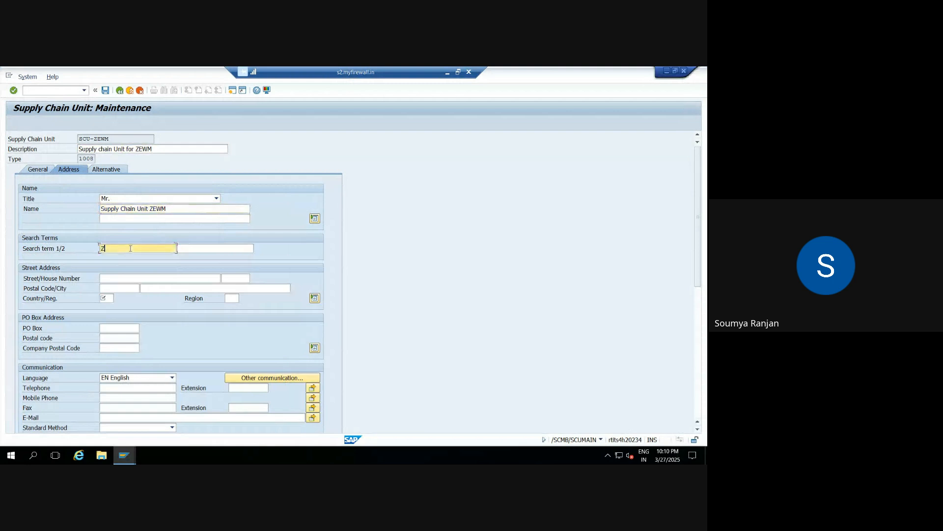
pyautogui.write('EWM')
# Step: Set the country of the supply chain unit's street address to IN (India)
pyautogui.click(107, 298)
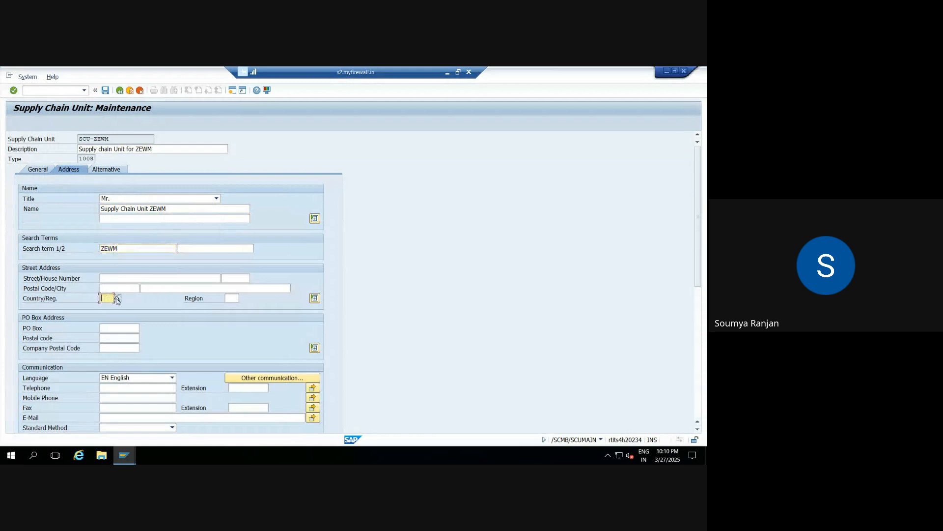
pyautogui.click(117, 300)
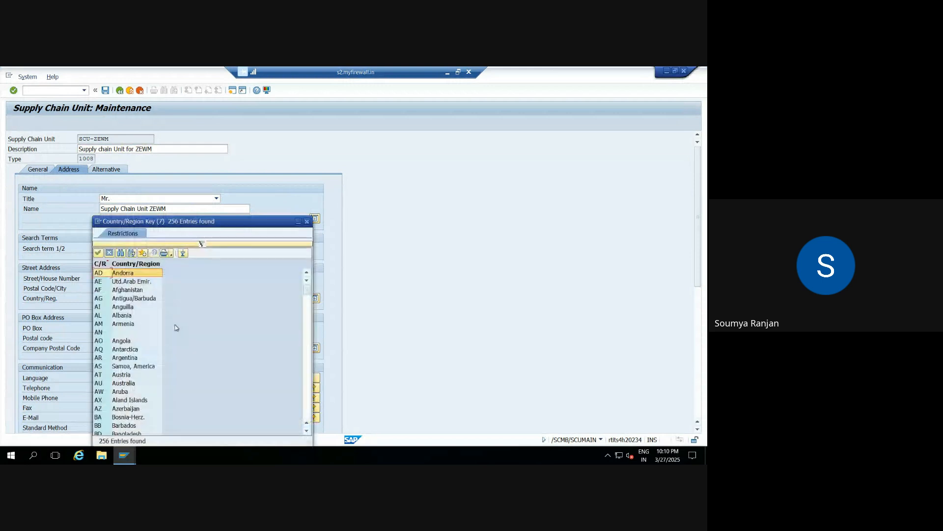
pyautogui.click(308, 414)
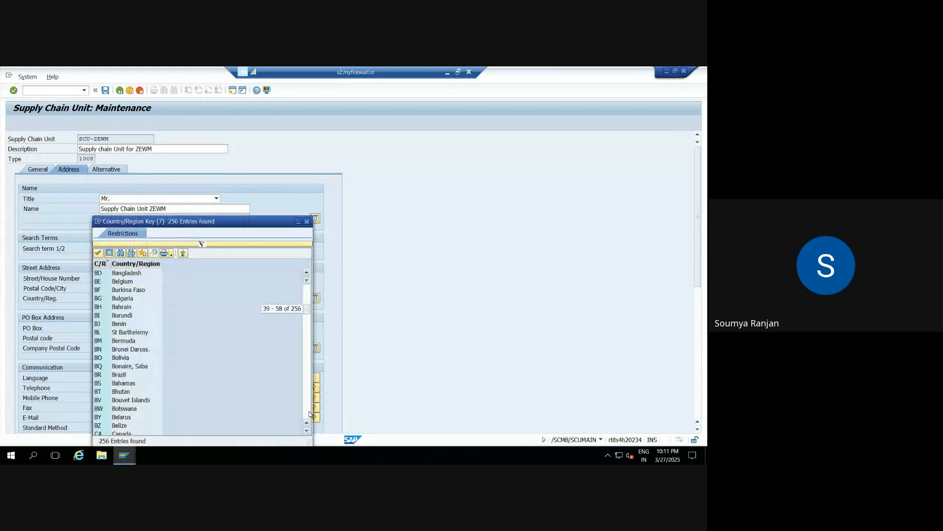
pyautogui.click(308, 414)
pyautogui.click(308, 414)
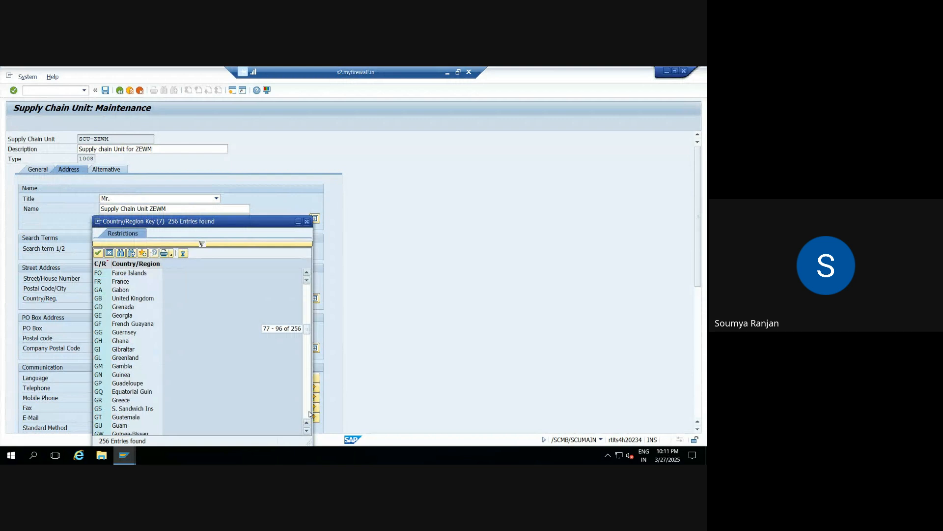
pyautogui.click(308, 414)
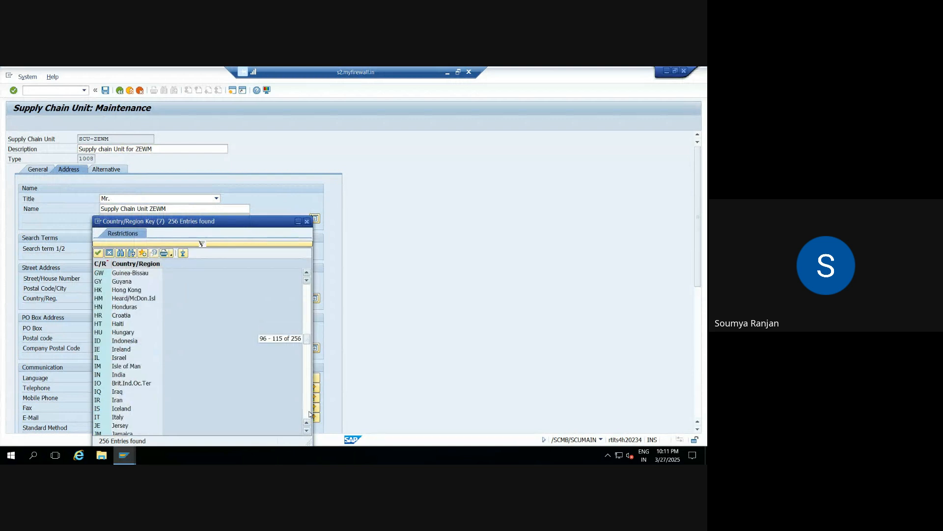
pyautogui.doubleClick(119, 375)
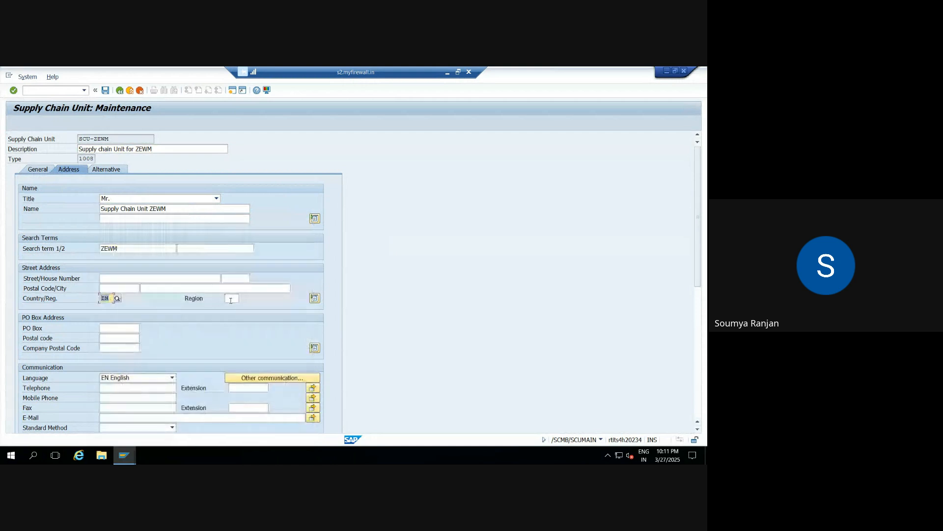
pyautogui.press('Return')
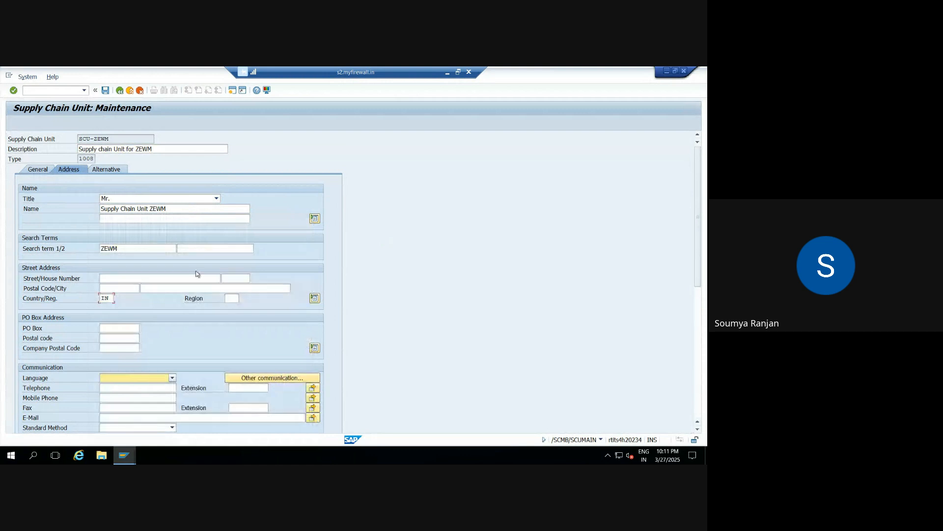
# Step: Set the supply chain unit's communication language to EN English and its street address region to 10 (Karnataka)
pyautogui.press('F4')
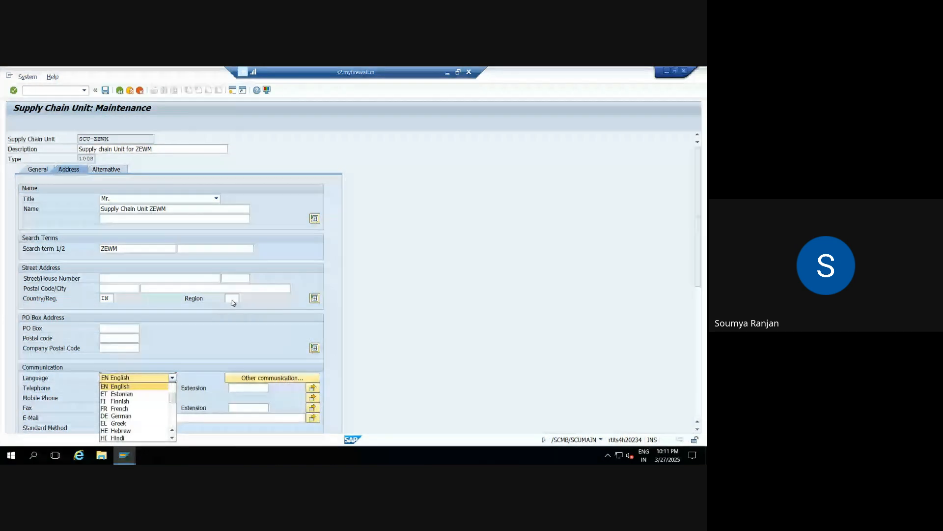
pyautogui.click(348, 368)
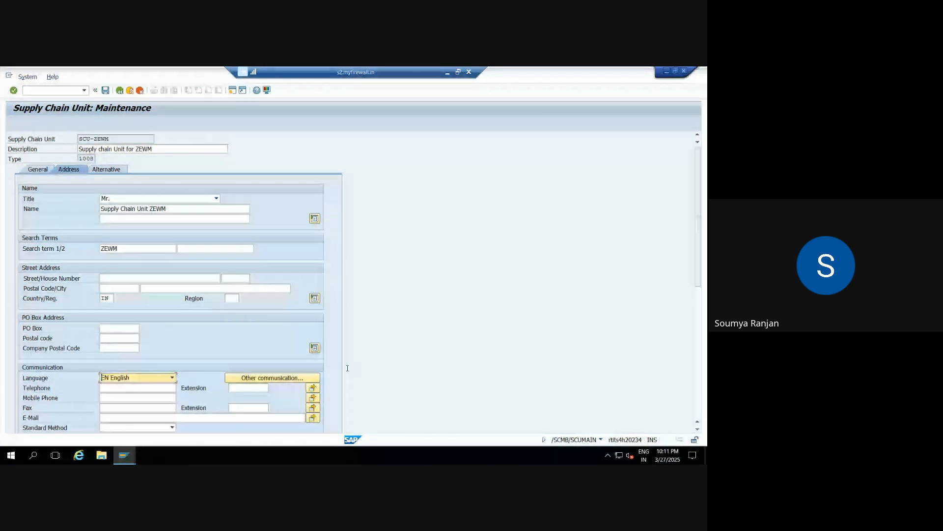
pyautogui.click(231, 298)
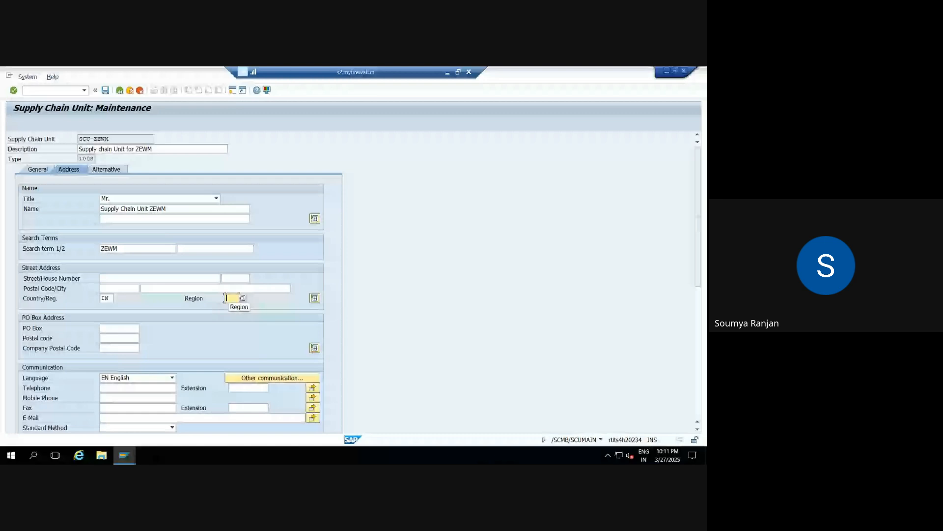
pyautogui.click(243, 298)
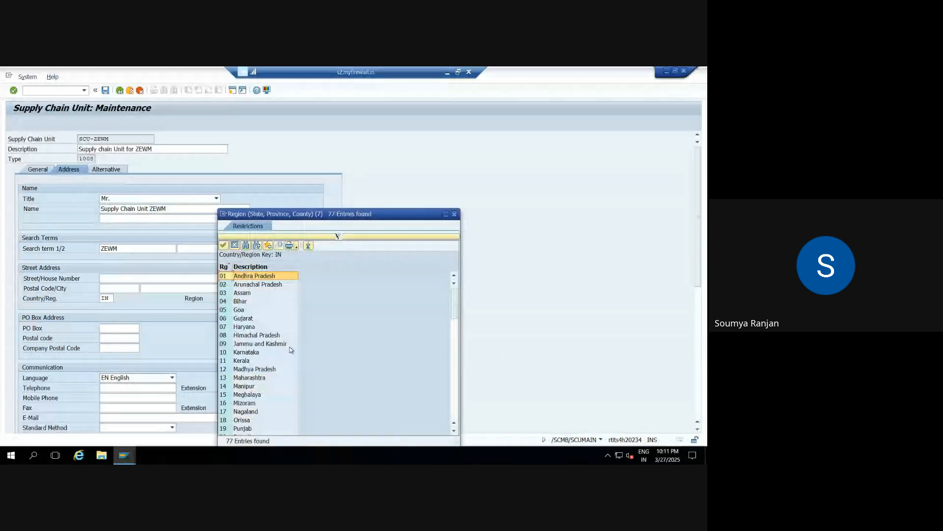
pyautogui.click(248, 353)
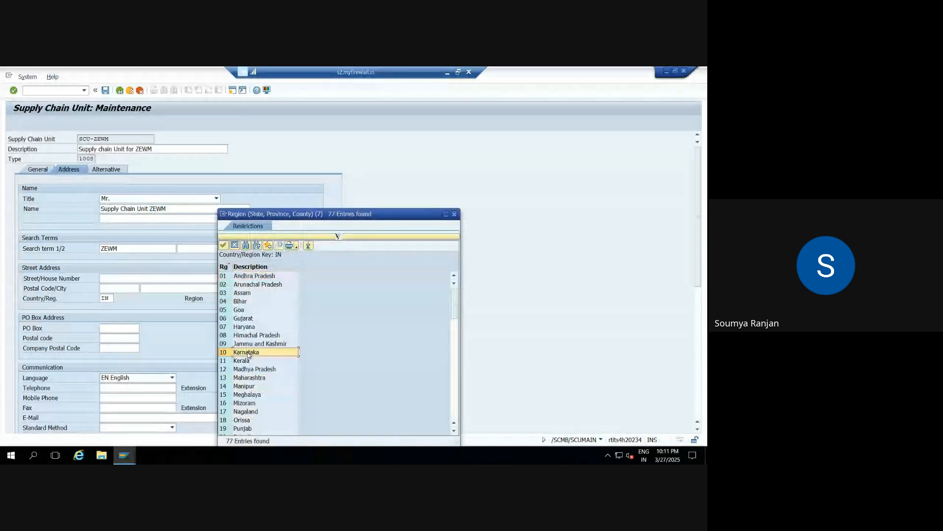
pyautogui.doubleClick(248, 353)
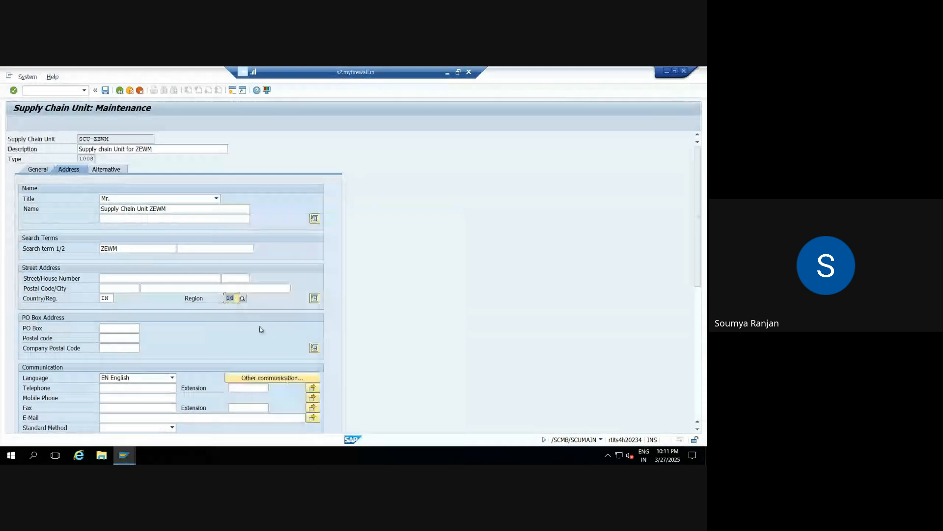
pyautogui.press('Return')
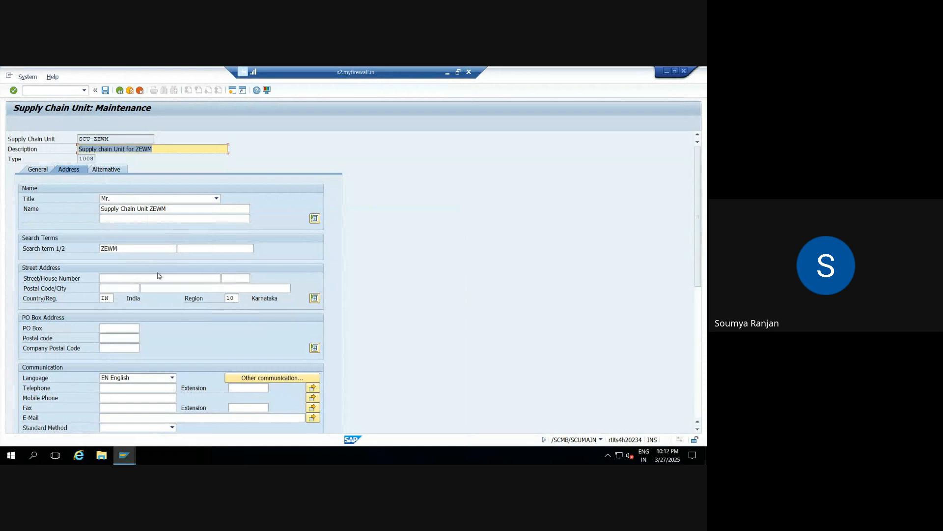
# Step: Review the supply chain unit's general data, including geographical data and time zone, and check its address data
pyautogui.click(37, 170)
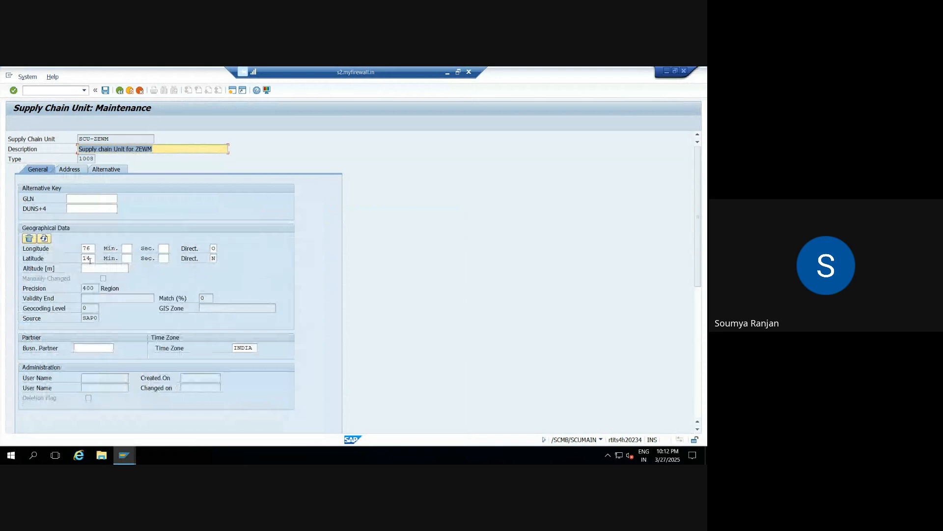
pyautogui.click(70, 170)
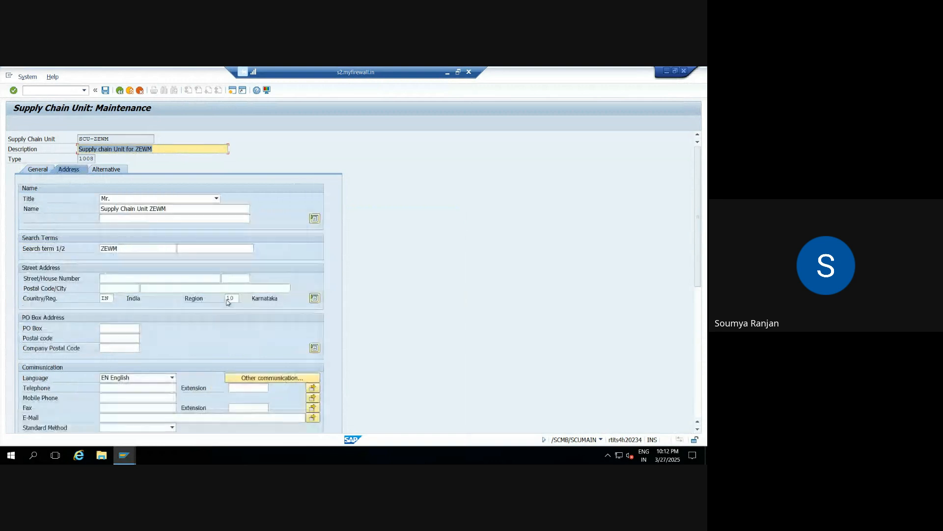
pyautogui.click(153, 148)
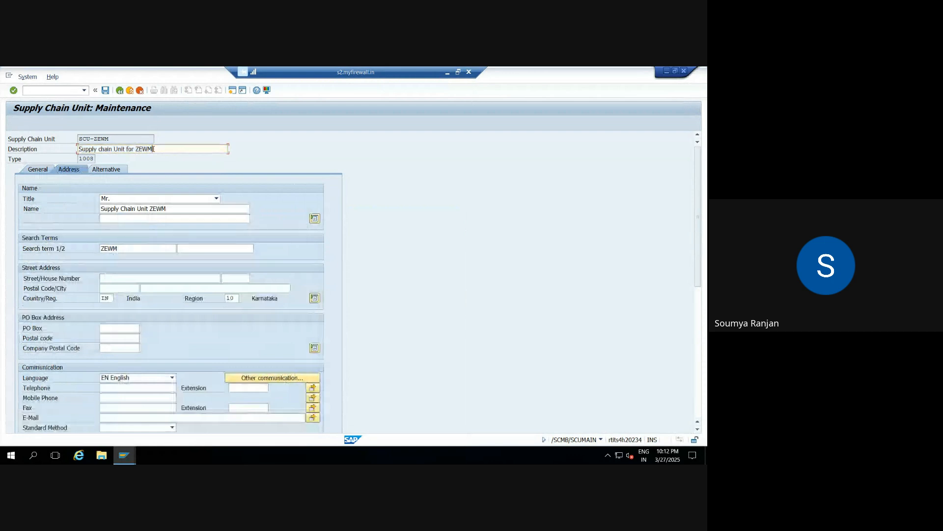
pyautogui.press('Return')
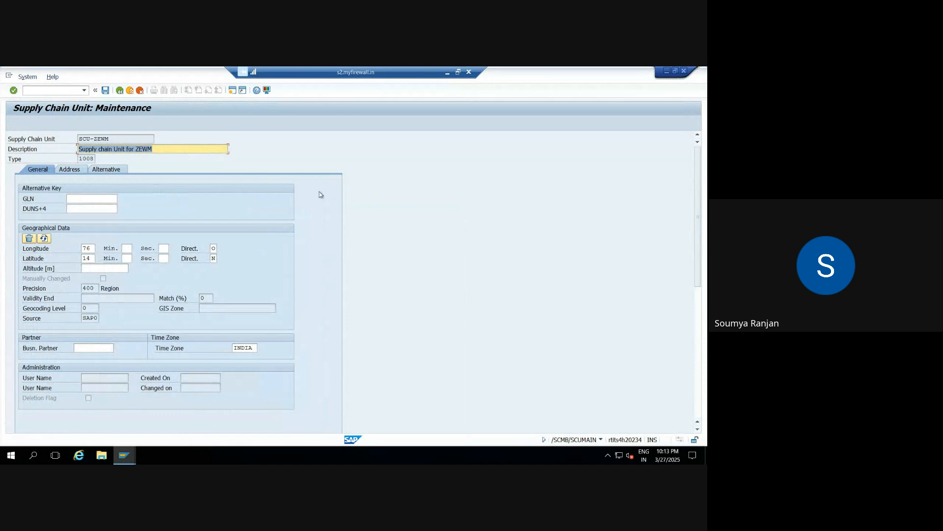
pyautogui.click(153, 148)
pyautogui.press('Return')
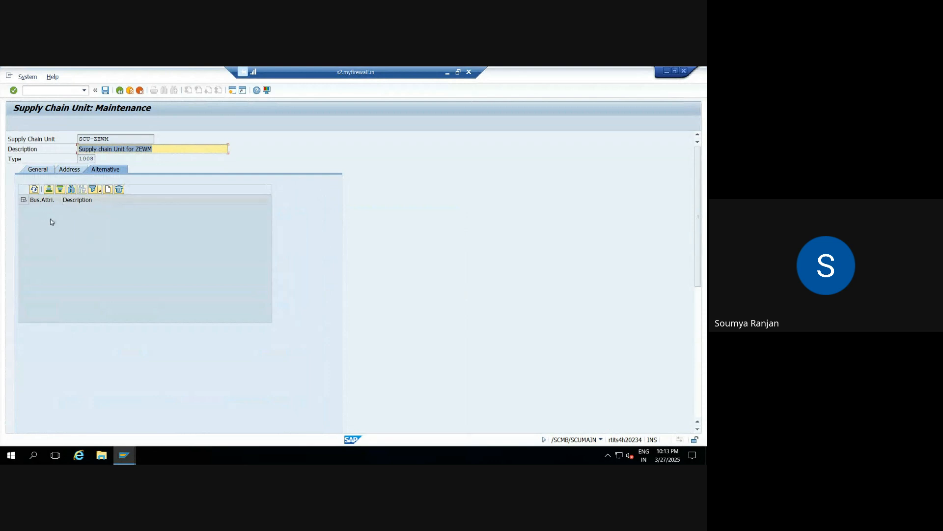
# Step: Insert nine blank rows for alternative business attributes of the supply chain unit
pyautogui.click(136, 200)
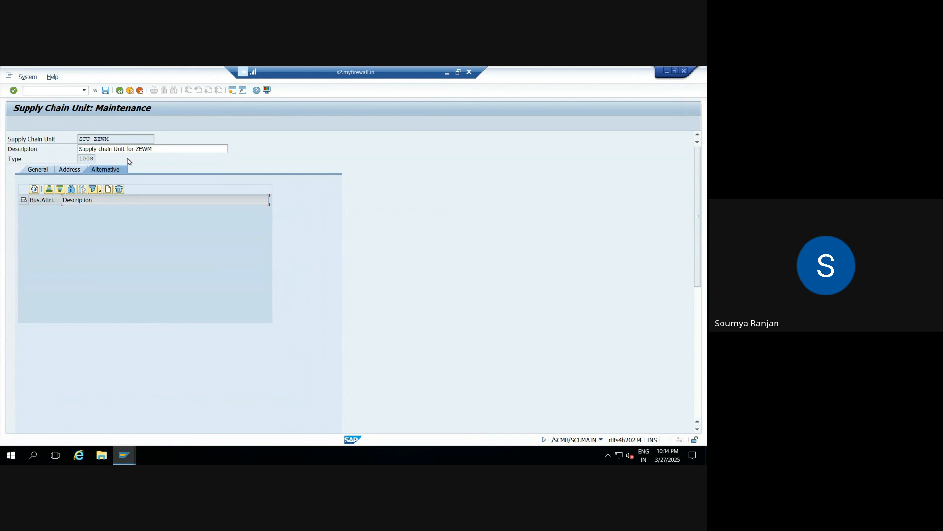
pyautogui.click(109, 190)
pyautogui.click(109, 191)
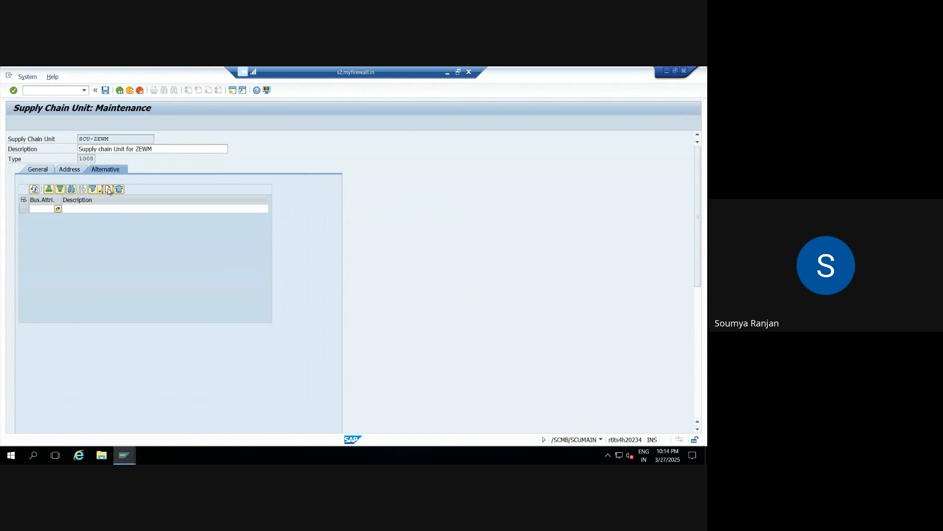
pyautogui.click(108, 191)
pyautogui.click(109, 191)
pyautogui.click(108, 190)
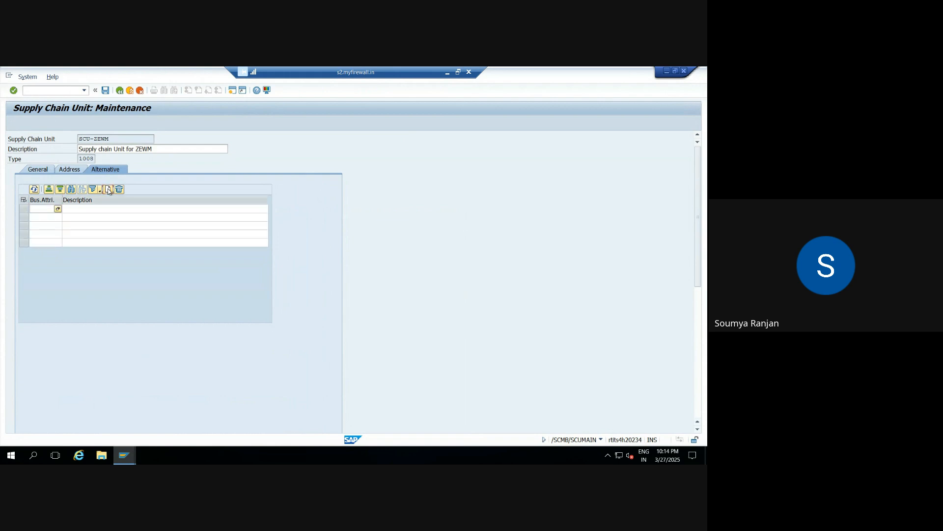
pyautogui.click(108, 190)
pyautogui.click(109, 190)
pyautogui.click(109, 191)
pyautogui.click(108, 191)
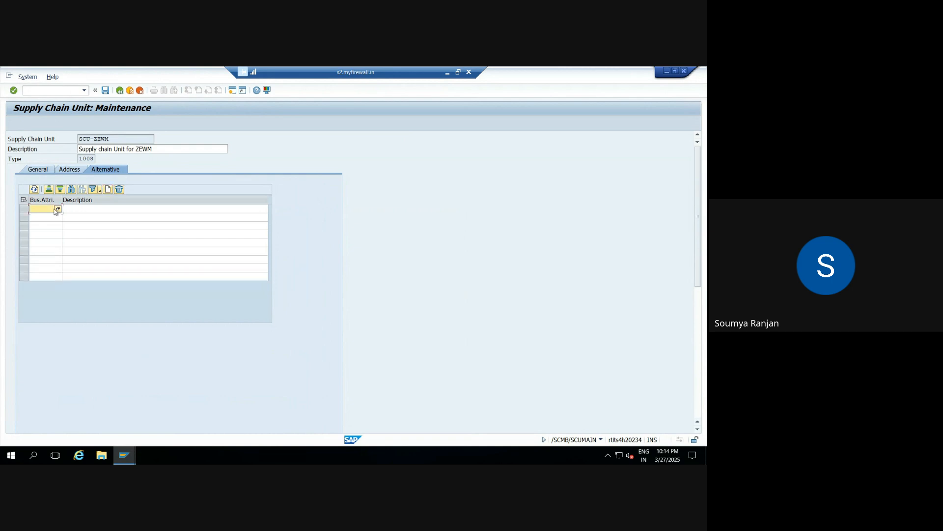
# Step: Assign the business attributes INV (WAREHOUSE) and DOOR in the first two rows of the supply chain unit's alternatives
pyautogui.click(58, 209)
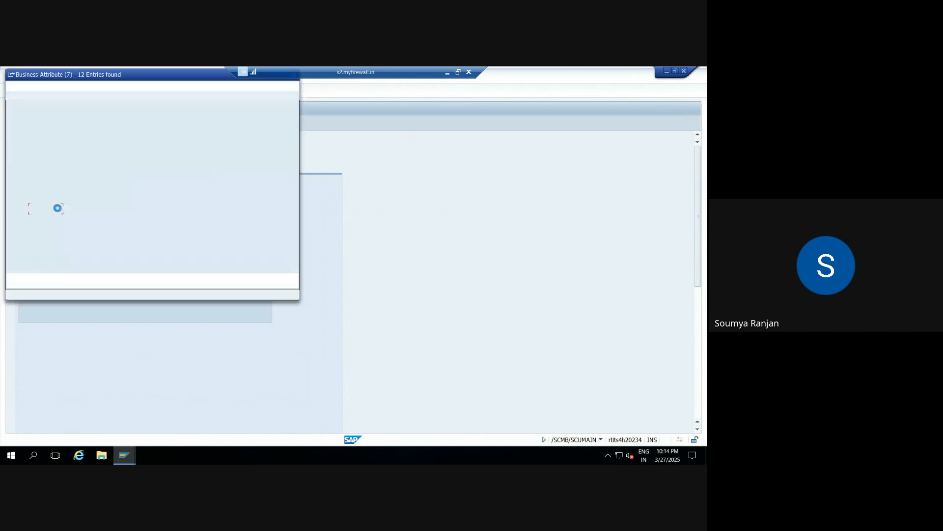
pyautogui.doubleClick(59, 160)
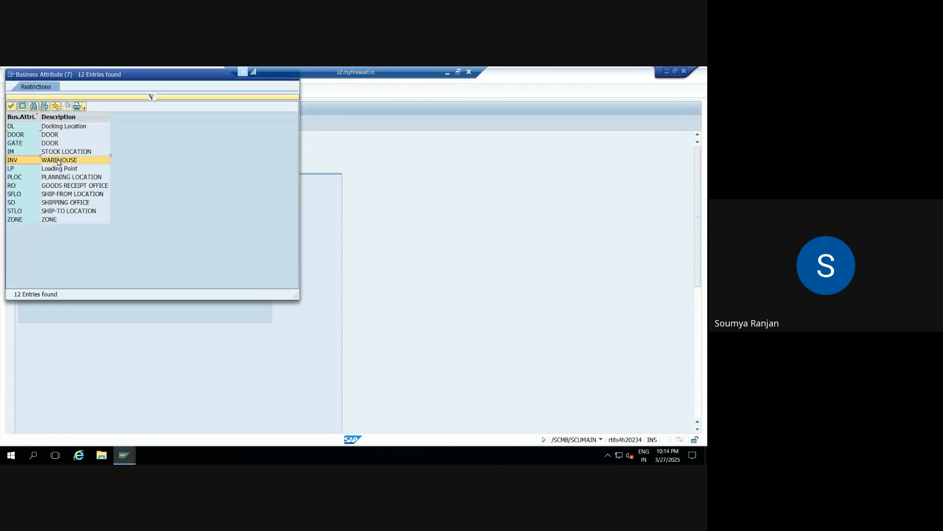
pyautogui.click(57, 217)
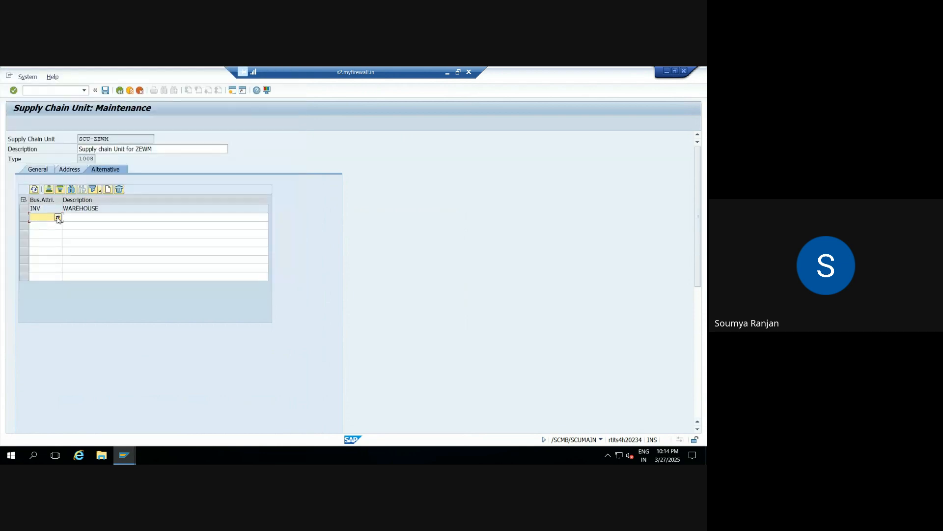
pyautogui.click(58, 217)
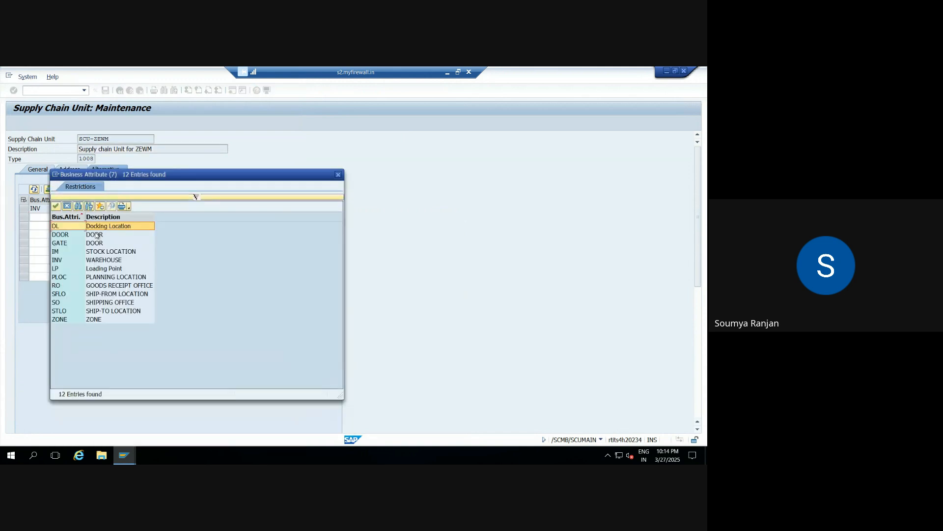
pyautogui.click(96, 235)
pyautogui.doubleClick(95, 235)
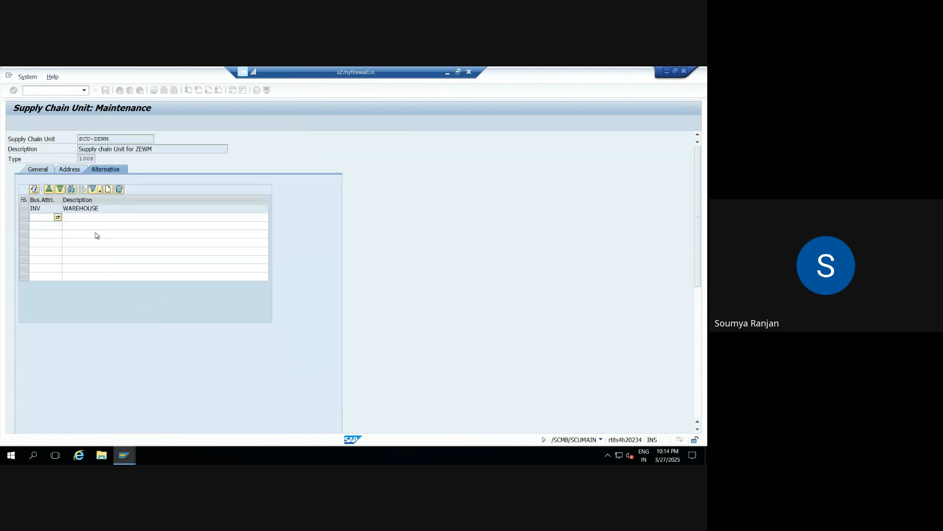
# Step: Assign the business attributes GATE and IM (STOCK LOCATION) in the third and fourth rows
pyautogui.click(58, 227)
pyautogui.click(58, 226)
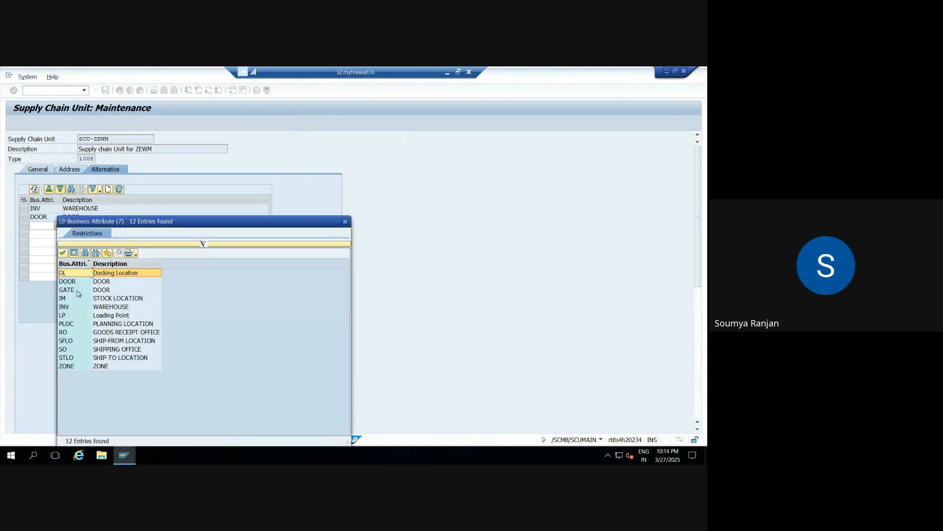
pyautogui.doubleClick(78, 290)
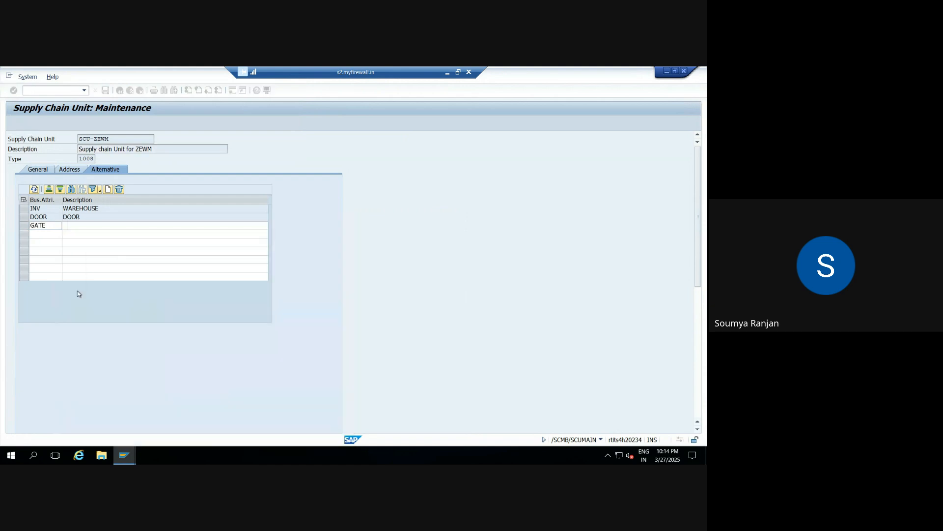
pyautogui.click(57, 234)
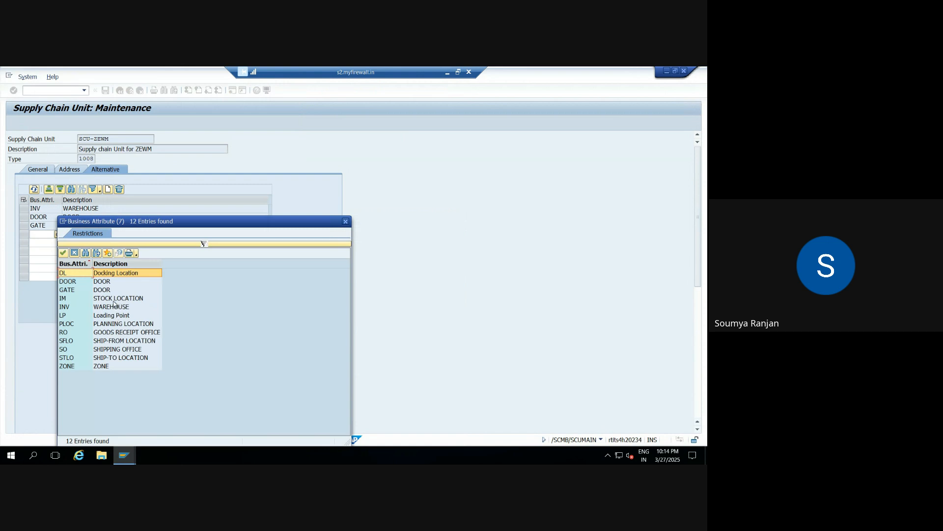
pyautogui.doubleClick(114, 299)
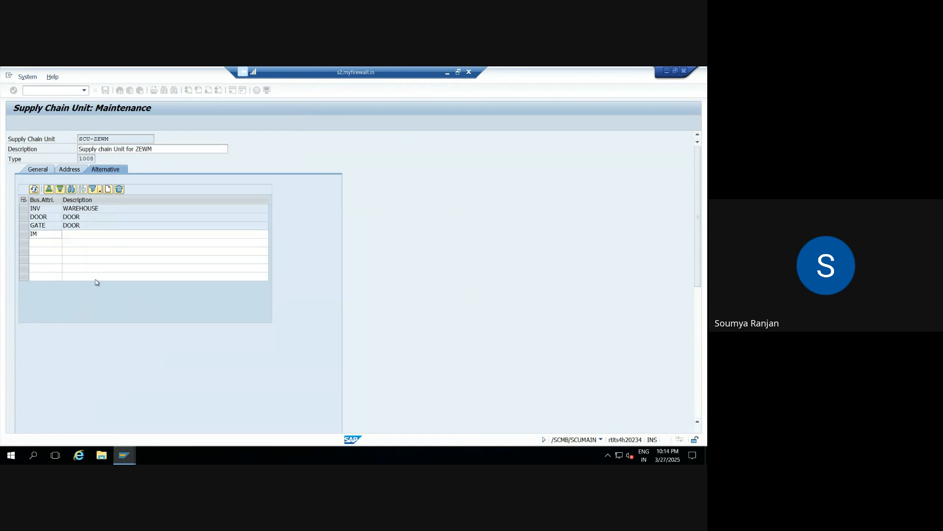
pyautogui.click(43, 244)
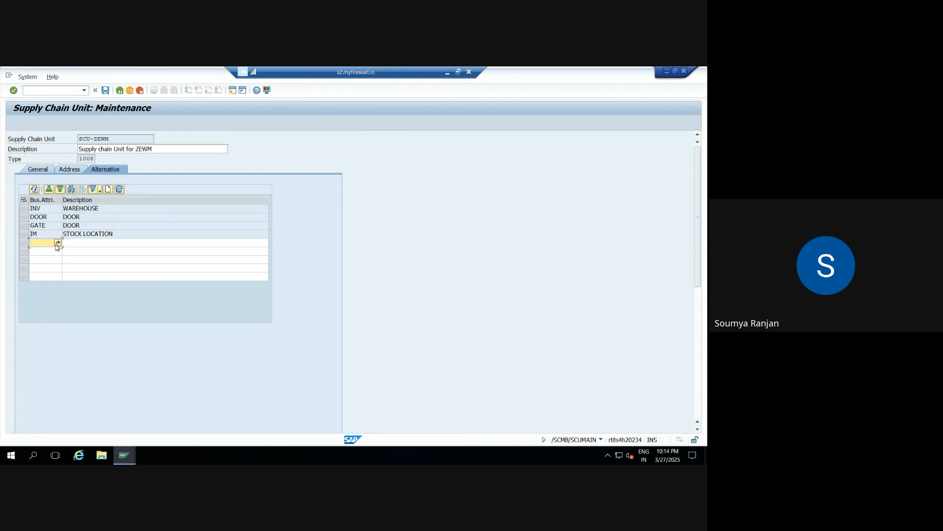
pyautogui.click(57, 244)
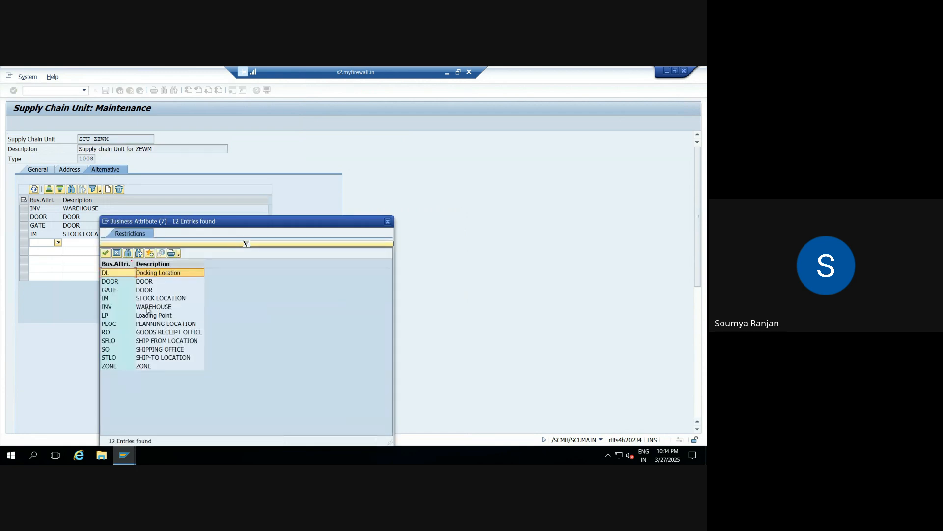
pyautogui.doubleClick(147, 307)
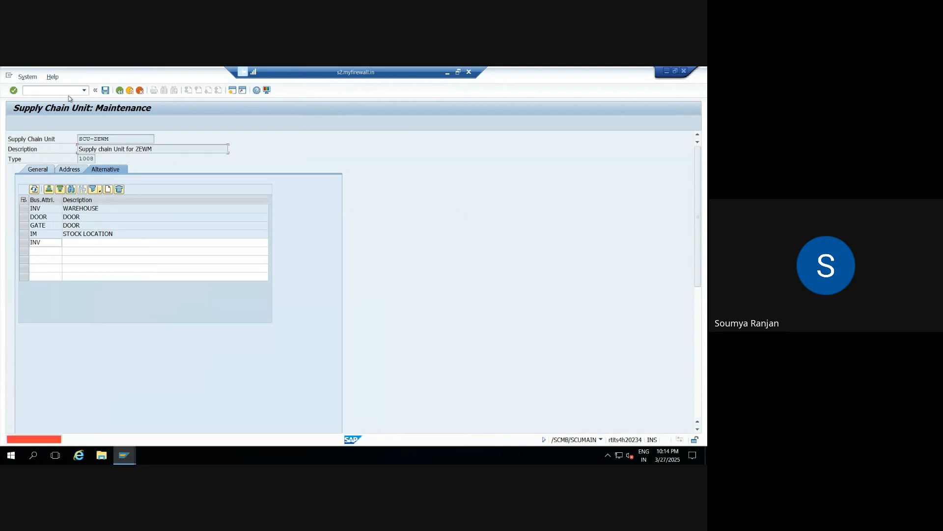
# Step: Set the business attribute in the fifth row to LP (Loading Point) and in the sixth row to PLOC (PLANNING LOCATION)
pyautogui.click(47, 243)
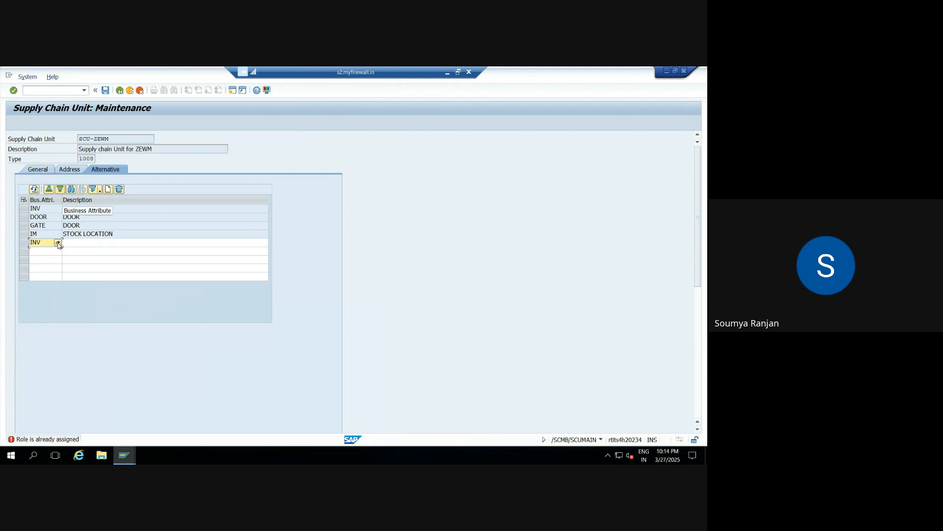
pyautogui.click(57, 243)
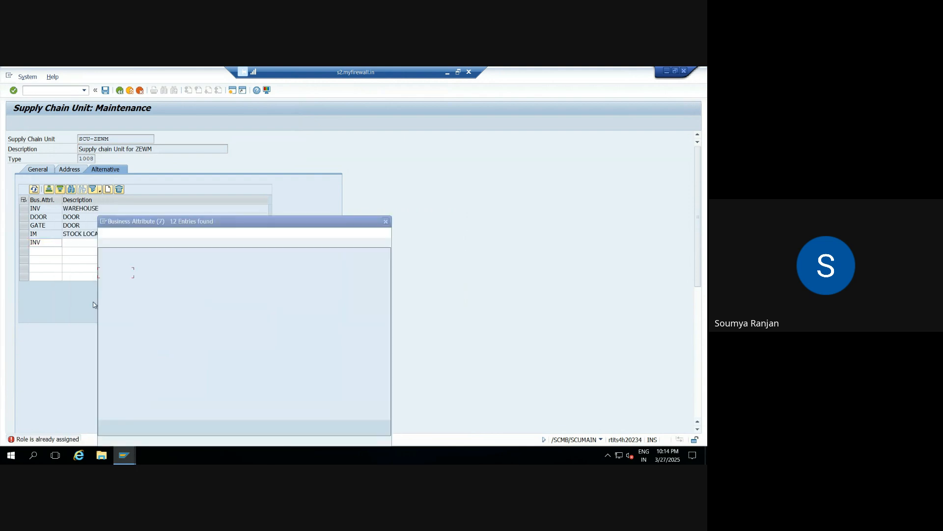
pyautogui.doubleClick(108, 314)
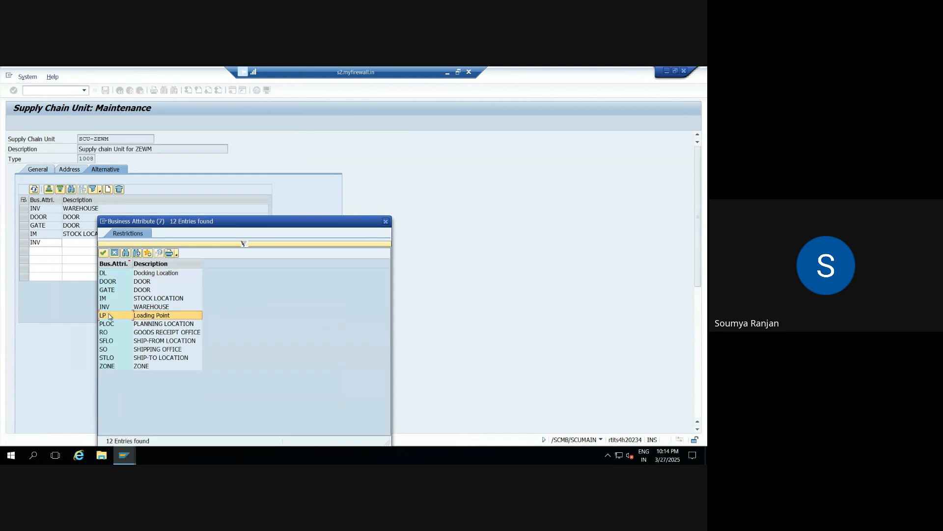
pyautogui.click(54, 252)
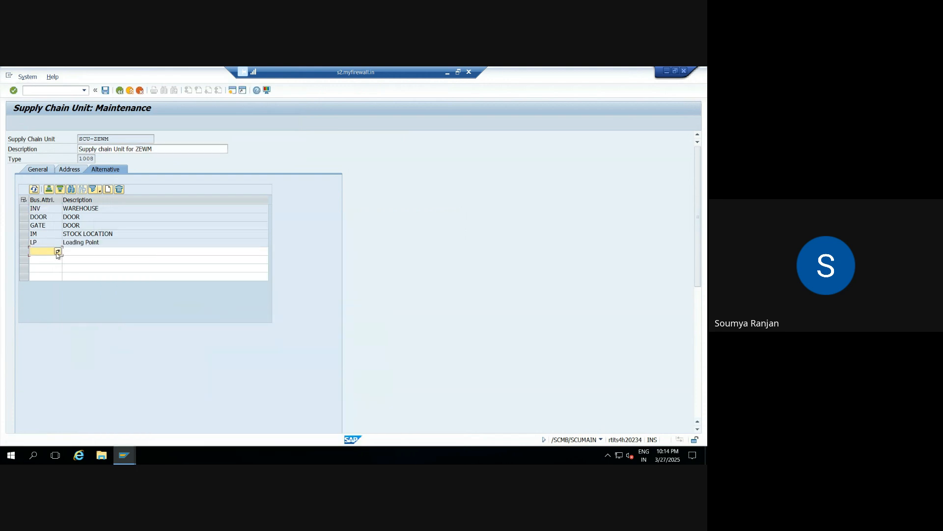
pyautogui.click(58, 251)
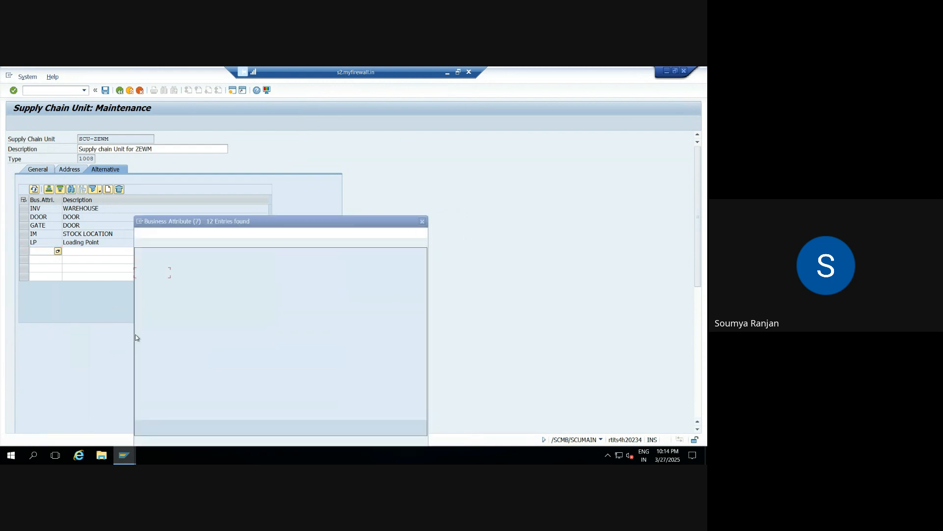
pyautogui.doubleClick(144, 325)
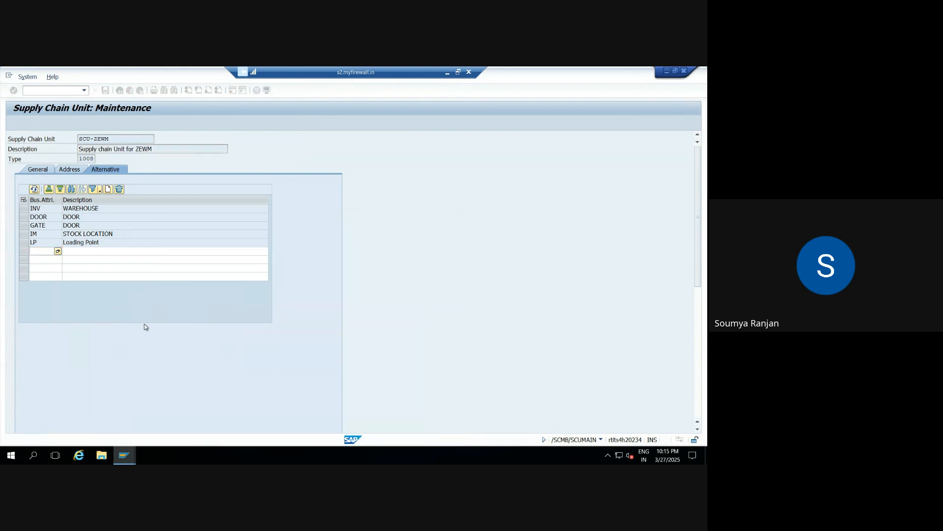
# Step: Assign the business attributes RO (GOODS RECEIPT OFFICE) and SFLO (SHIP-FROM LOCATION) in the seventh and eighth rows
pyautogui.click(49, 261)
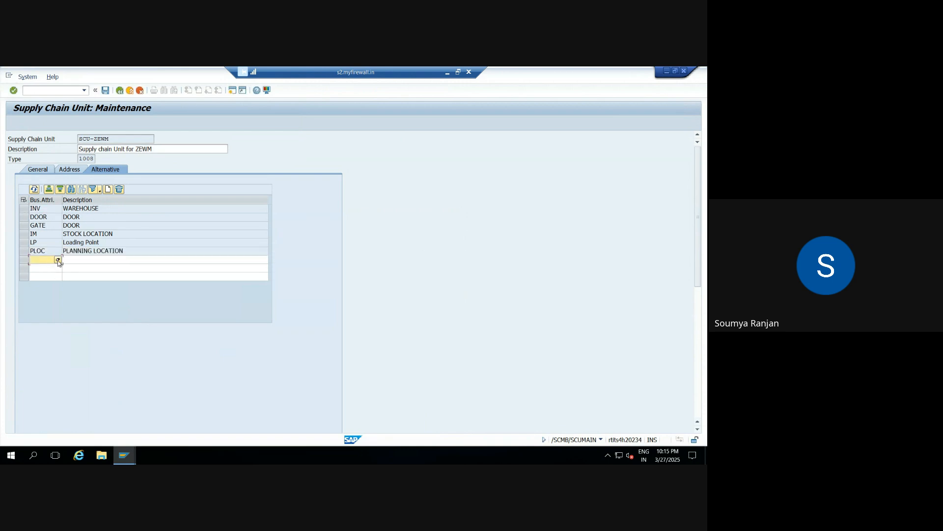
pyautogui.click(58, 259)
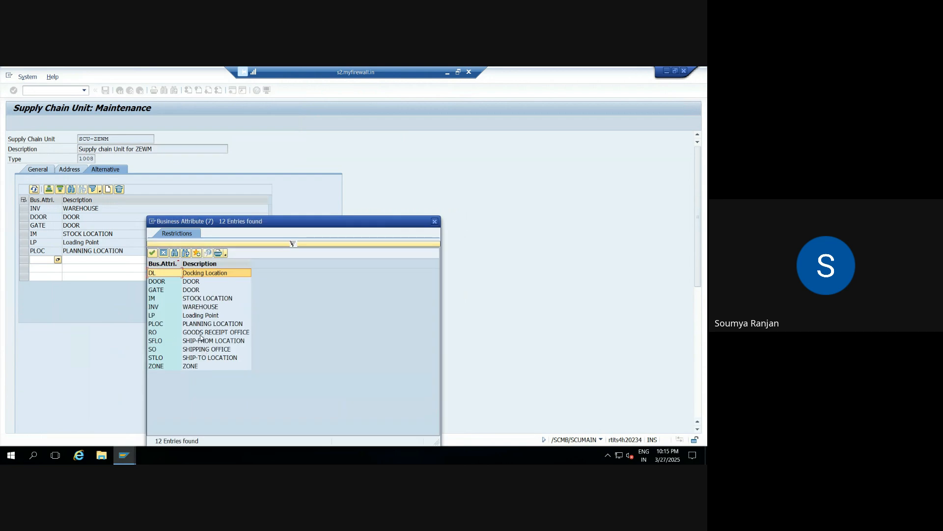
pyautogui.click(203, 334)
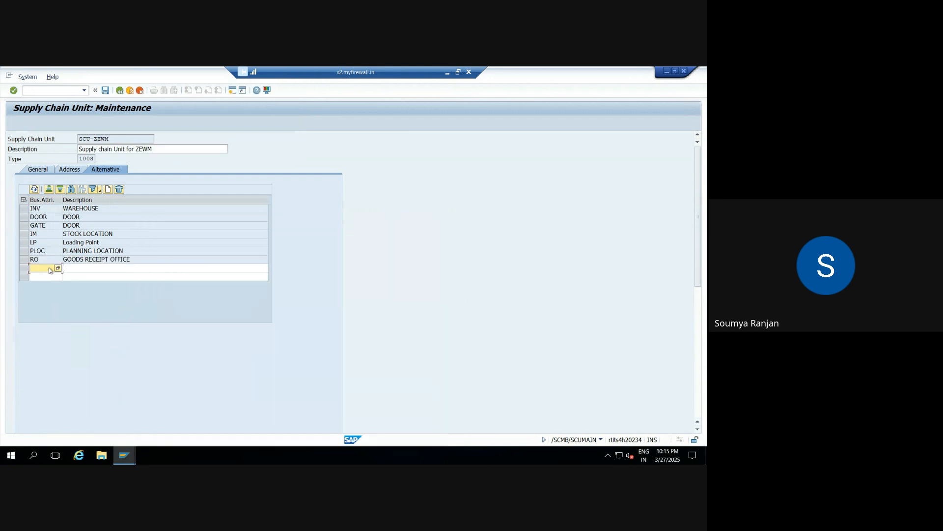
pyautogui.click(48, 268)
pyautogui.press('F4')
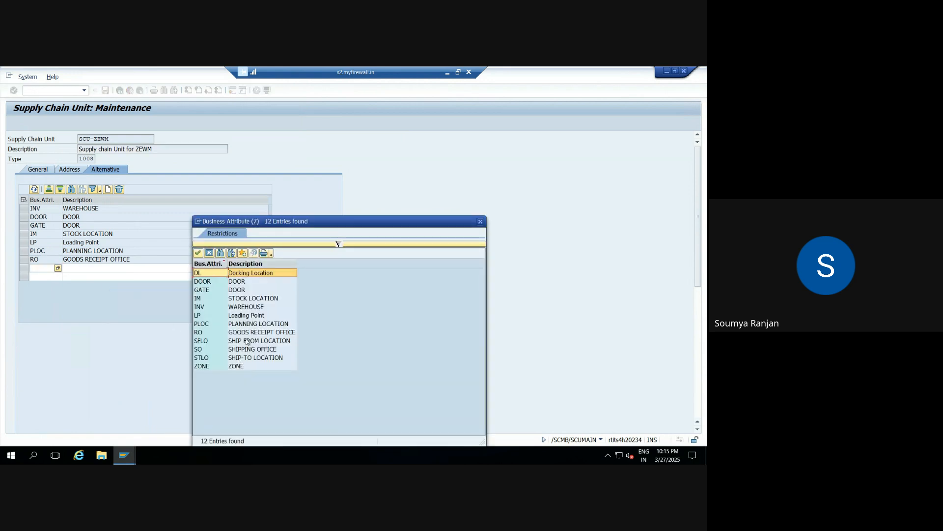
pyautogui.doubleClick(248, 340)
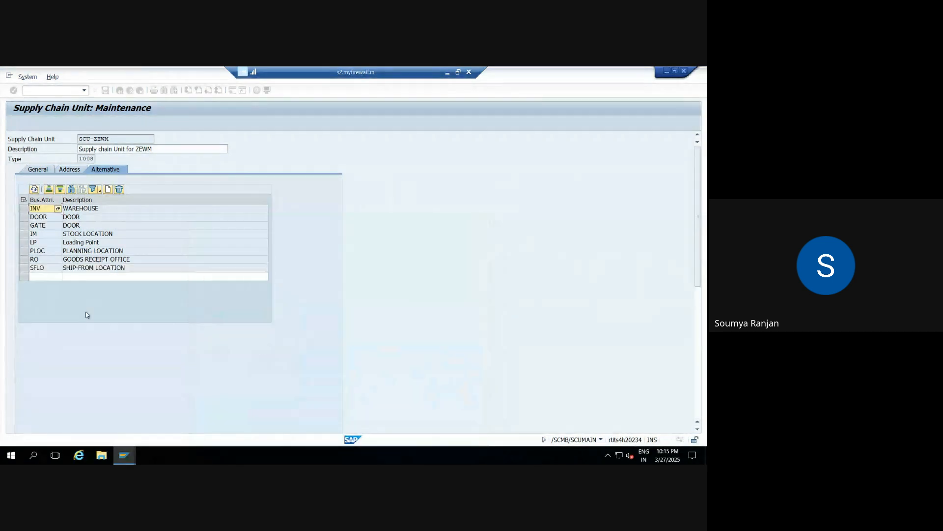
# Step: Assign business attribute SO (SHIPPING OFFICE) in the ninth row and STLO (SHIP-TO LOCATION) in a newly added tenth row
pyautogui.click(53, 276)
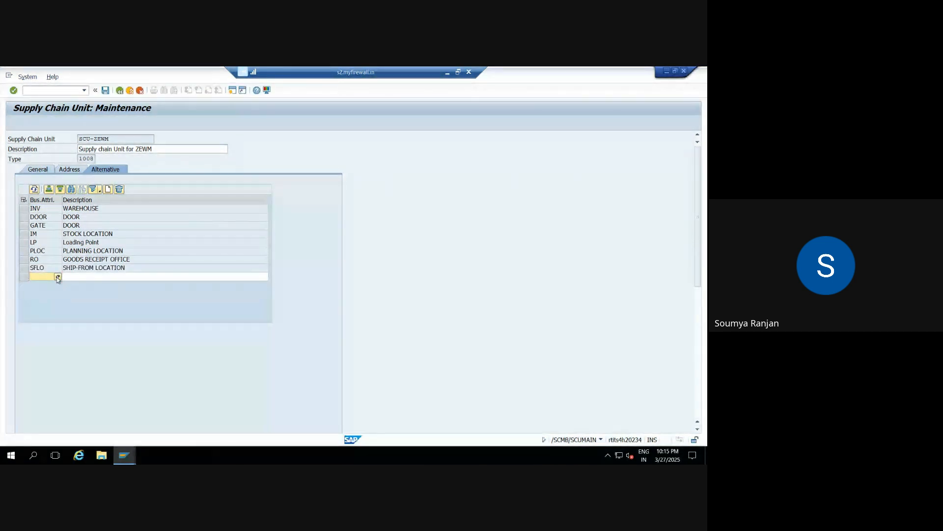
pyautogui.click(58, 276)
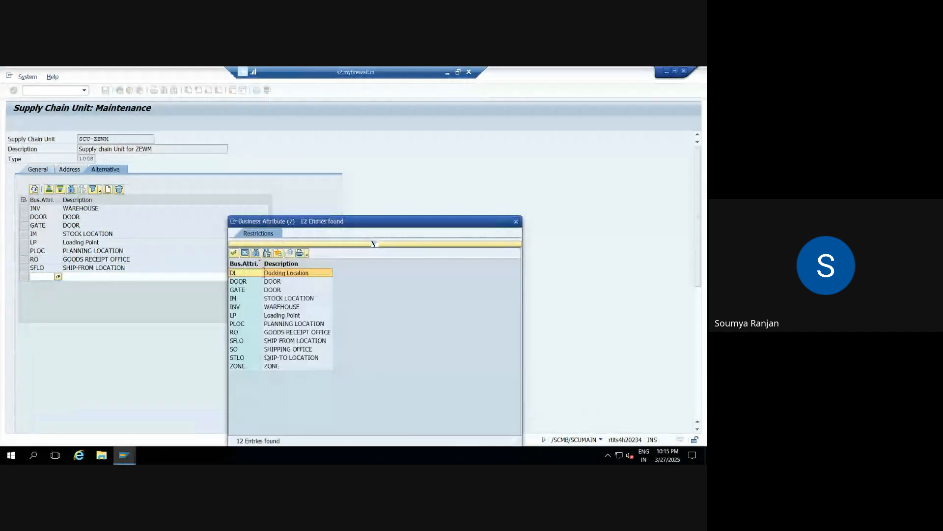
pyautogui.click(288, 349)
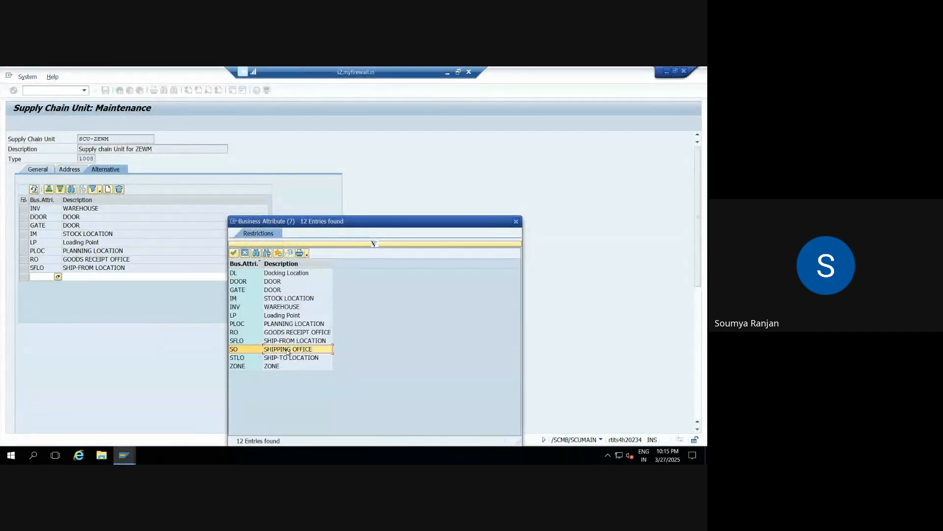
pyautogui.doubleClick(288, 349)
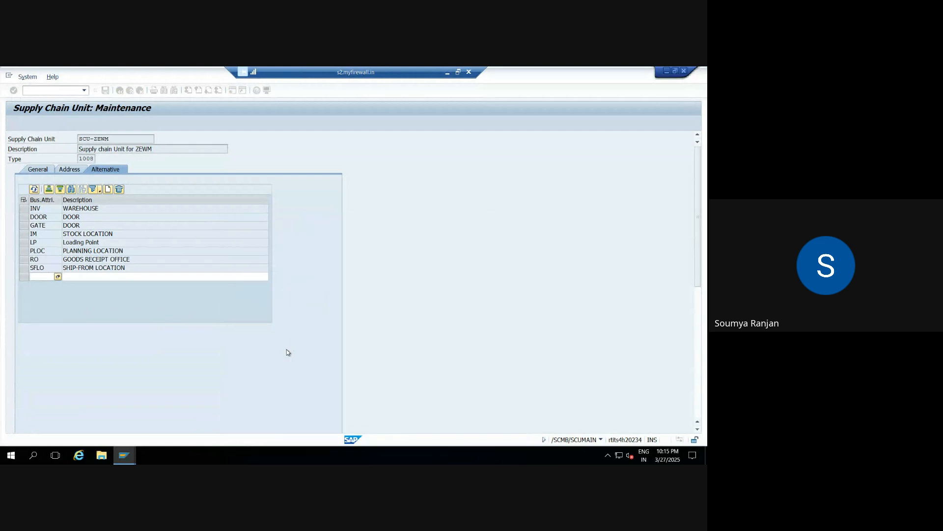
pyautogui.click(108, 190)
pyautogui.click(49, 286)
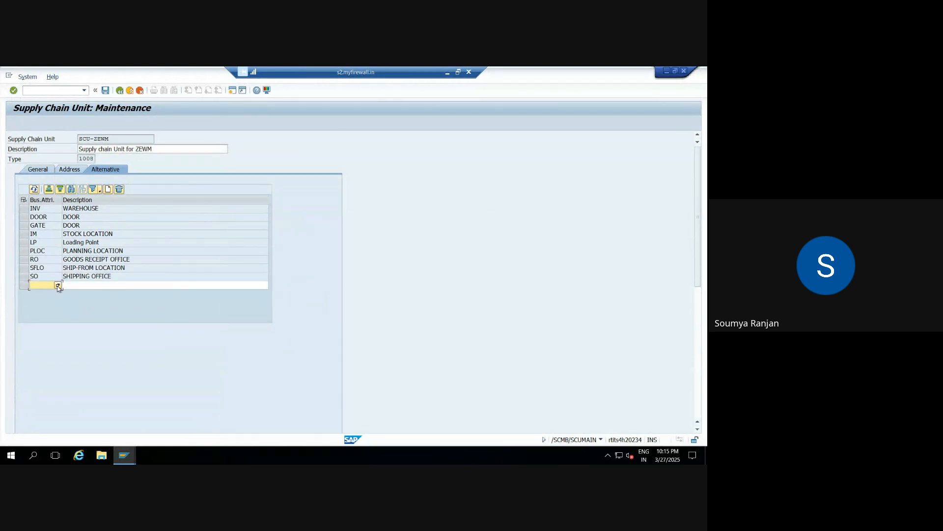
pyautogui.click(57, 285)
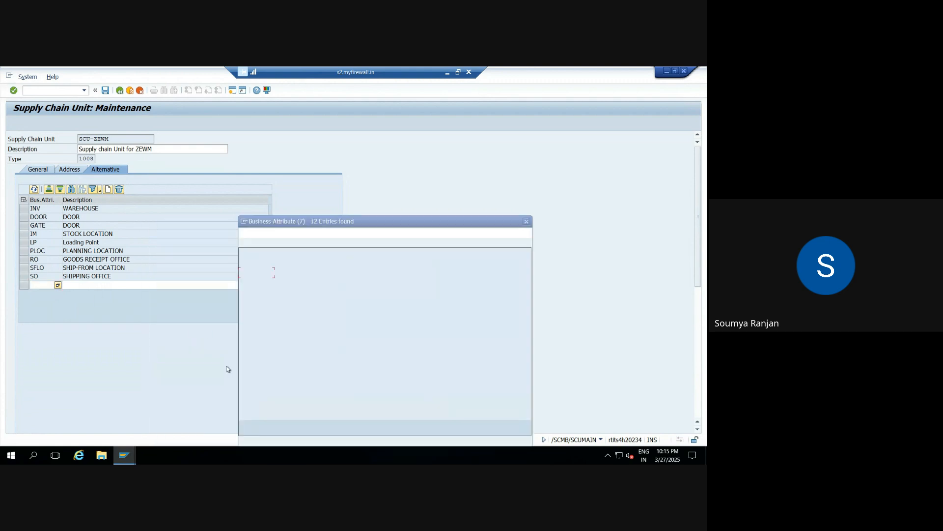
pyautogui.doubleClick(257, 358)
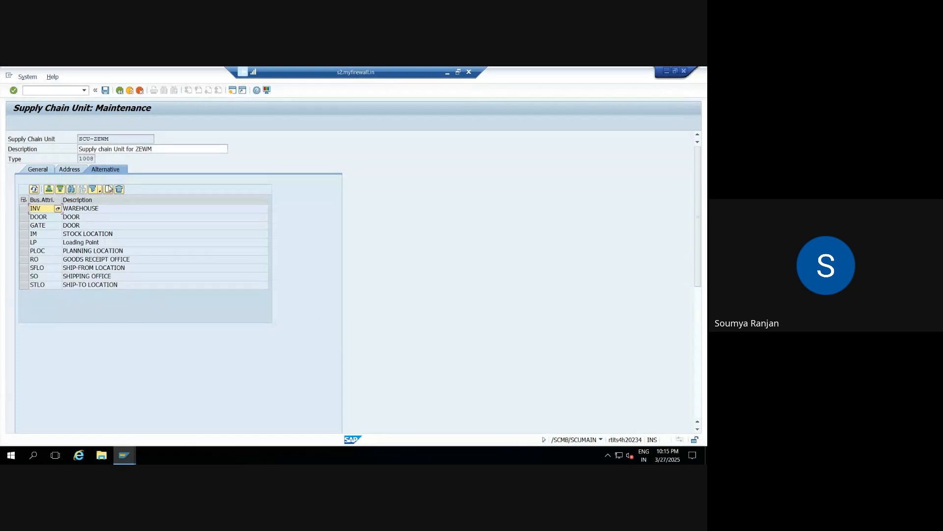
# Step: Add an eleventh row with business attribute ZONE, save the supply chain unit and return to its initial screen
pyautogui.click(108, 189)
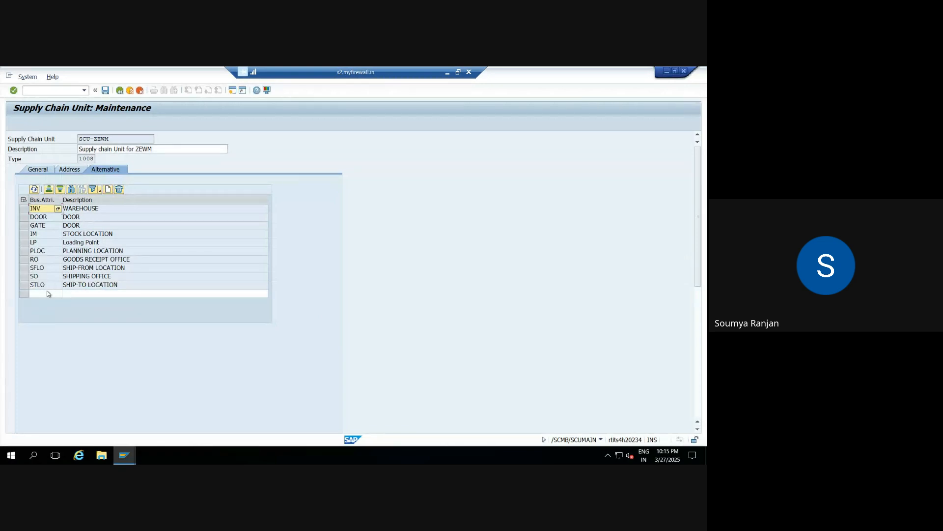
pyautogui.click(49, 293)
pyautogui.click(57, 293)
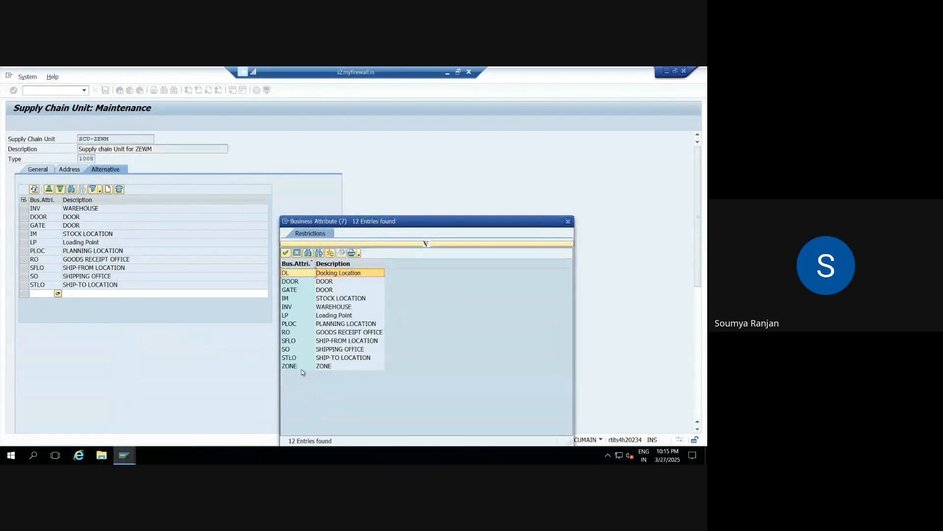
pyautogui.doubleClick(300, 365)
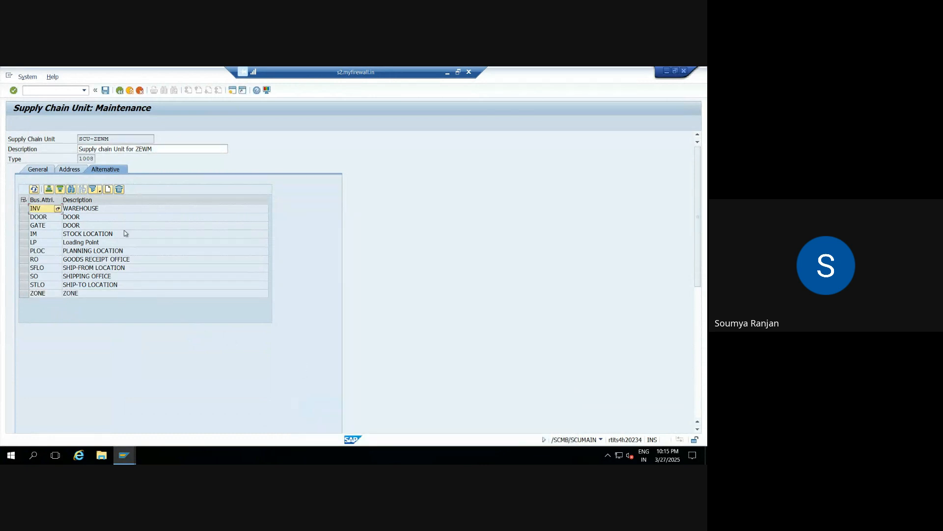
pyautogui.click(105, 91)
pyautogui.click(120, 91)
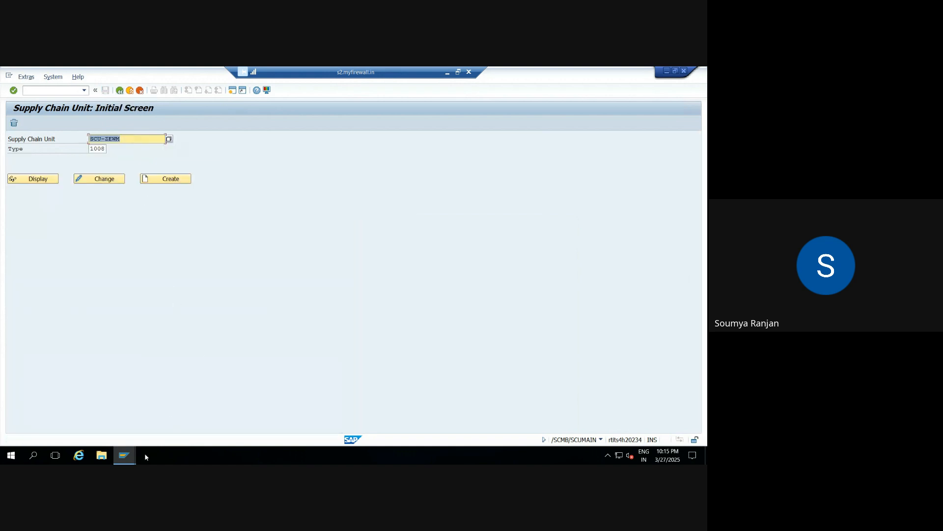
# Step: Return to the open warehouse number/business partner assignment for warehouse ZEWM and set its supply chain unit to SCU-ZEWM
pyautogui.click(125, 455)
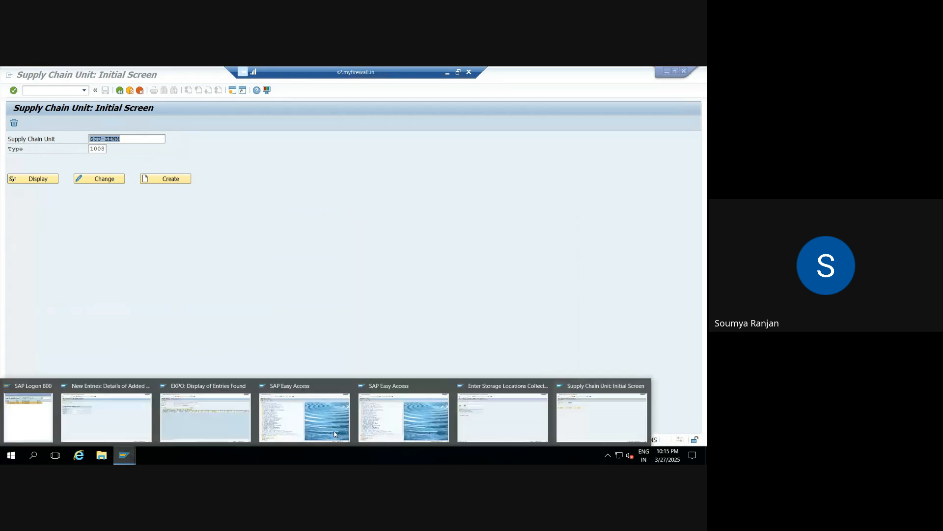
pyautogui.click(472, 432)
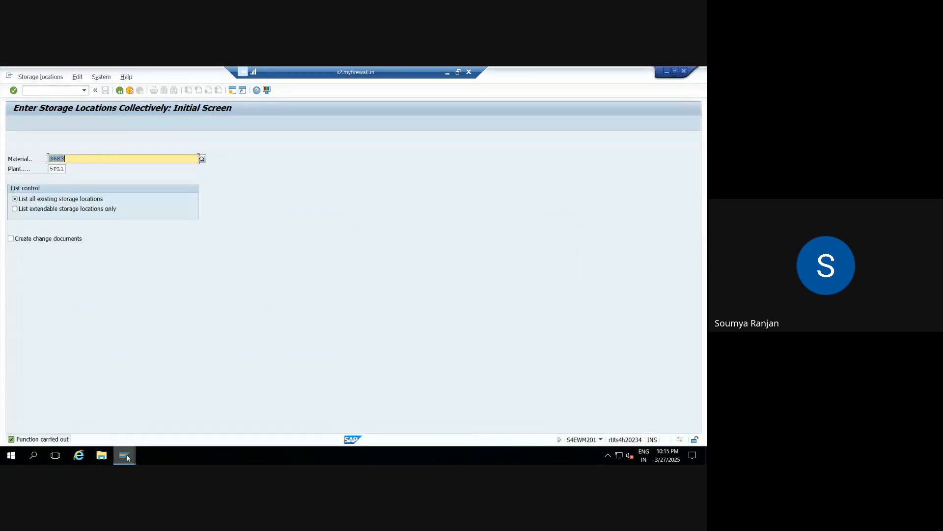
pyautogui.moveTo(128, 458)
pyautogui.click(131, 423)
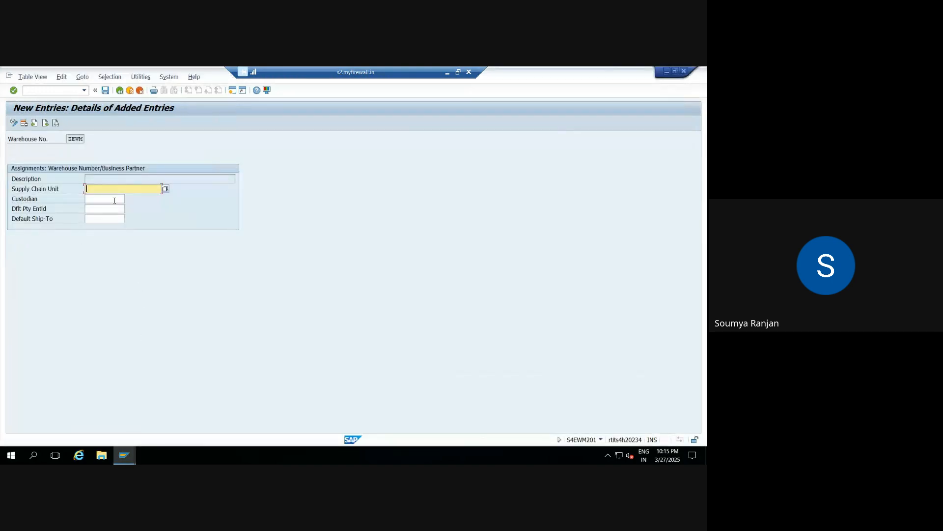
pyautogui.write('scu-zewm')
pyautogui.press('Return')
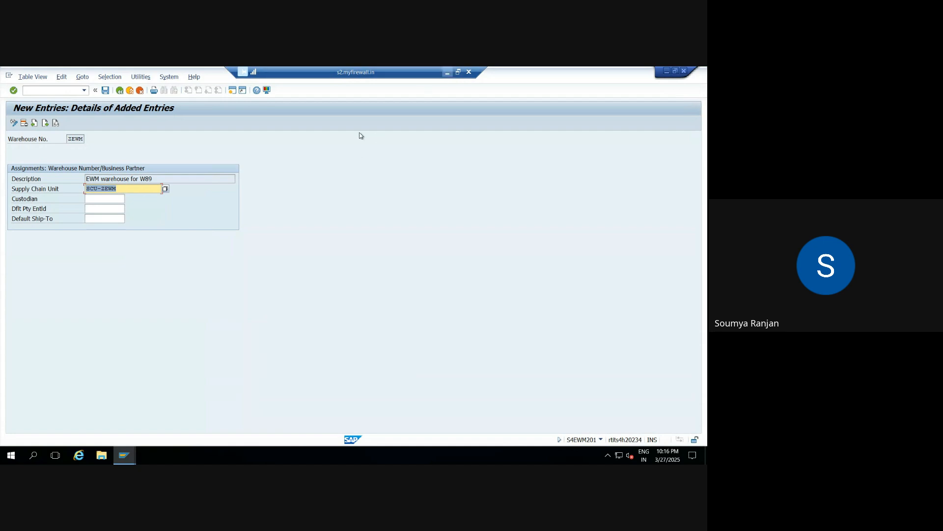
pyautogui.click(446, 72)
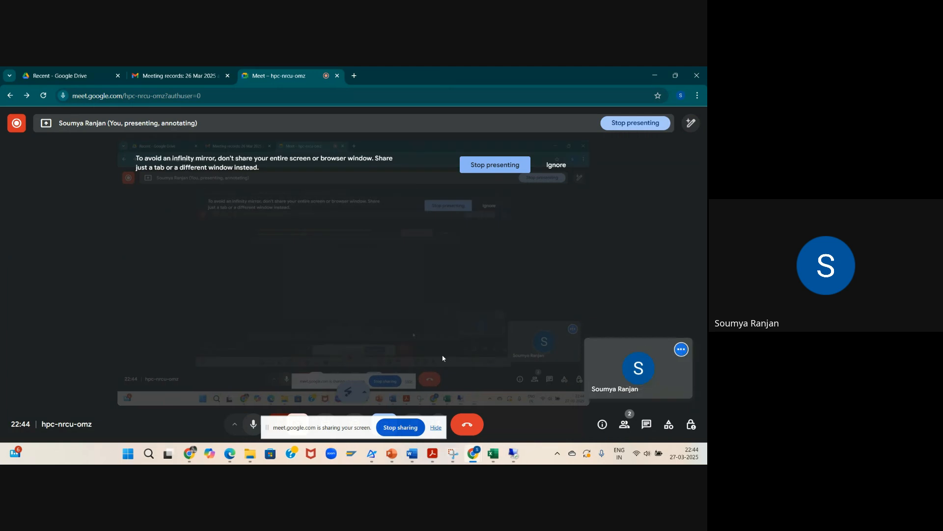
pyautogui.click(510, 457)
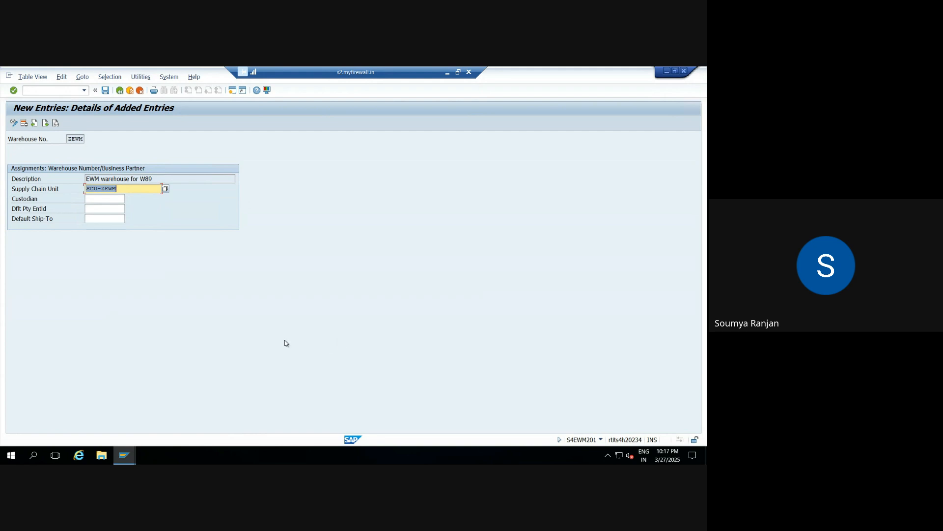
pyautogui.click(101, 198)
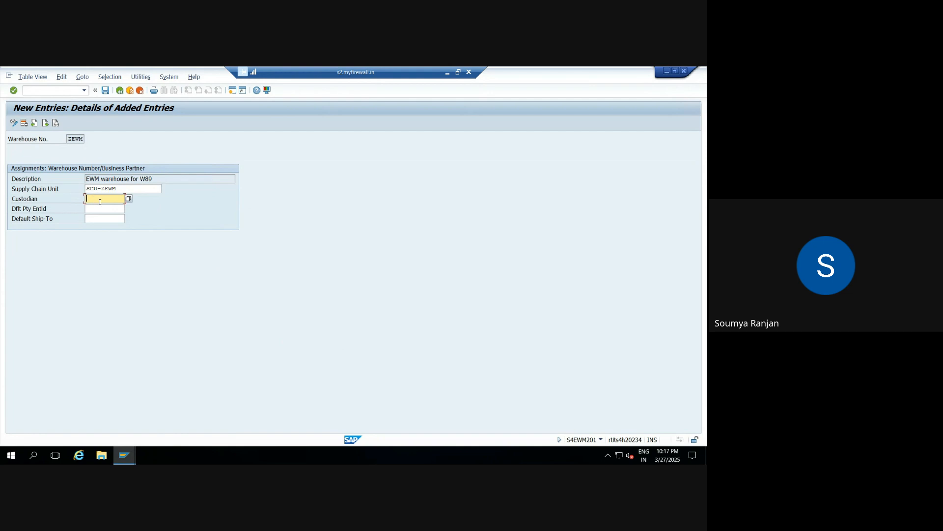
pyautogui.click(97, 209)
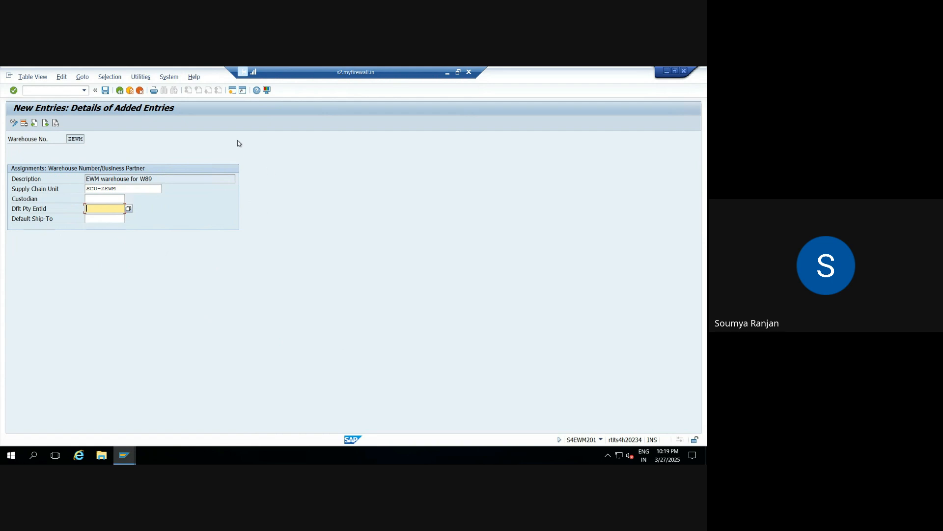
# Step: Open business partner maintenance (BP) in a new session and start creating a person with grouping 0002 External Number Assignment
pyautogui.click(233, 92)
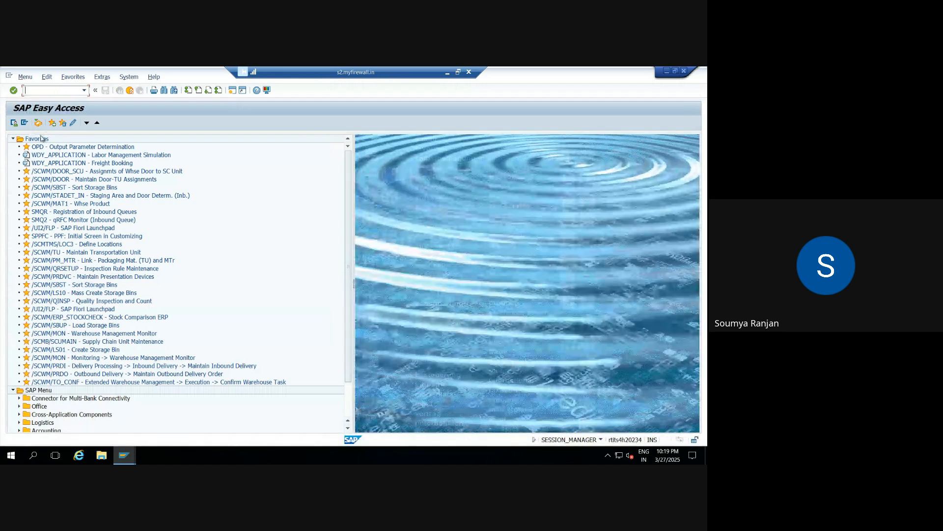
pyautogui.write('bp')
pyautogui.press('Return')
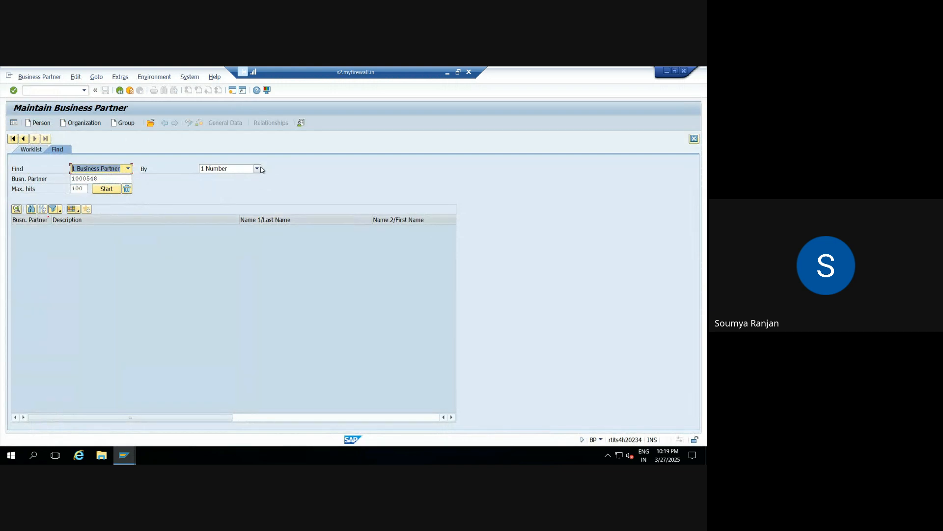
pyautogui.click(42, 124)
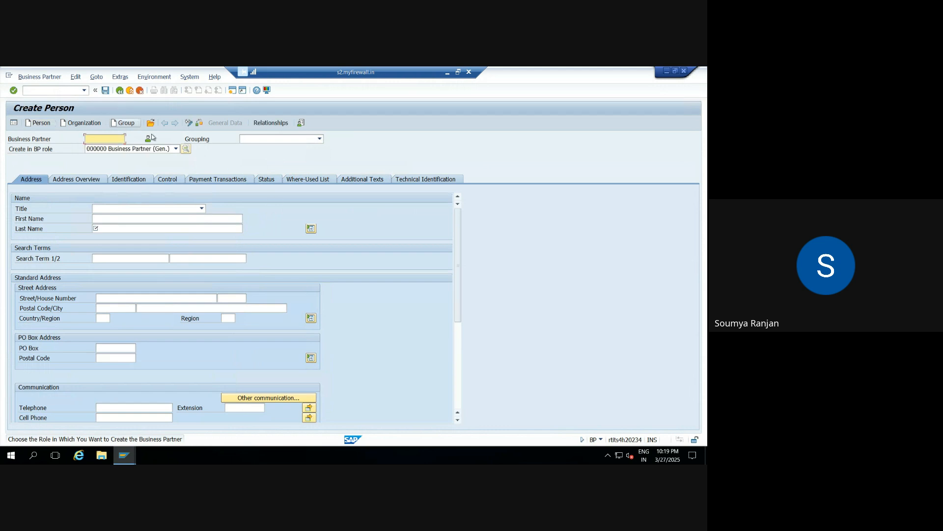
pyautogui.click(320, 139)
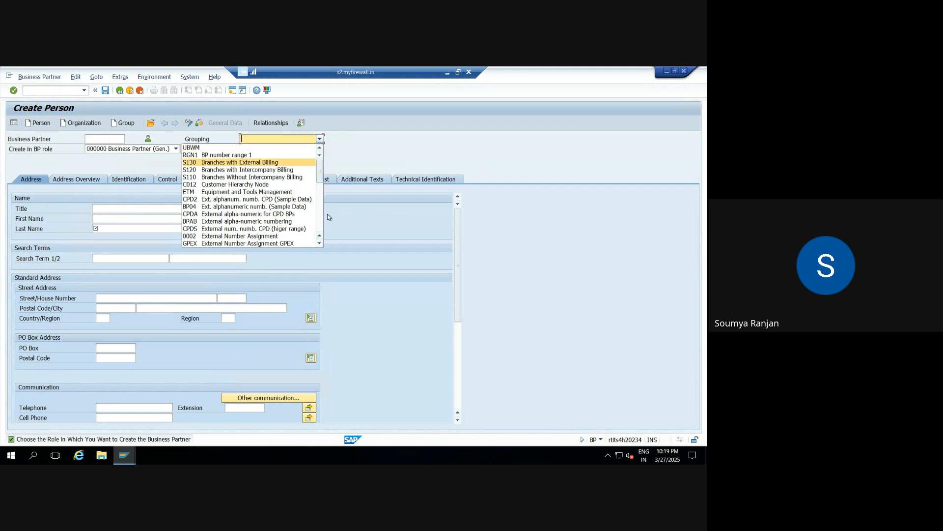
pyautogui.click(247, 237)
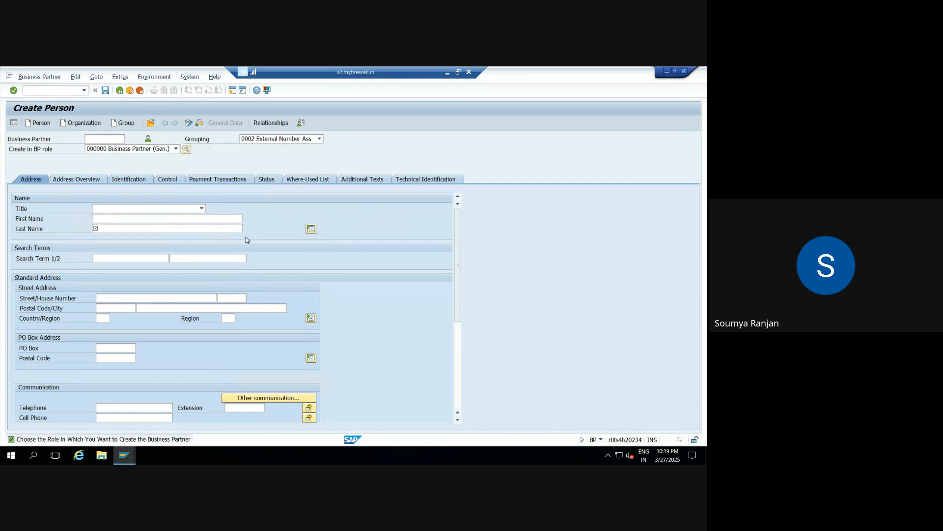
# Step: Enter 5PL1-BP as the number of the new business partner
pyautogui.click(114, 139)
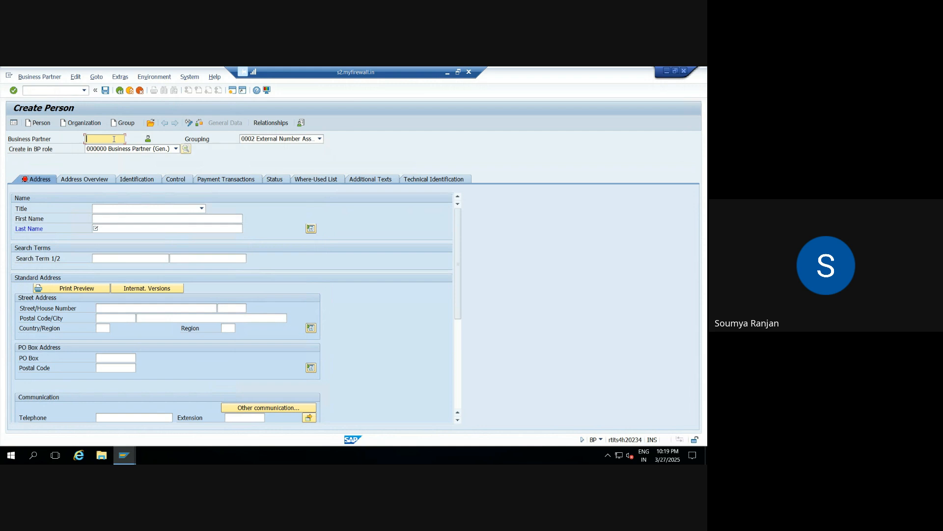
pyautogui.write('SPL1')
pyautogui.write('-')
pyautogui.write('BP')
# Step: Set the first name to "plant as BP", and both the last name and the first search term to 5PL1
pyautogui.click(106, 218)
pyautogui.write('plan')
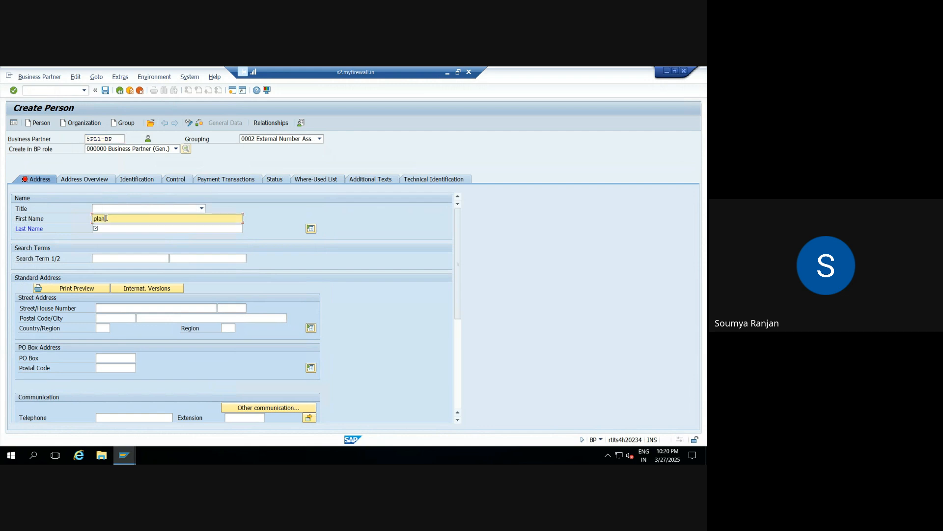
pyautogui.write('t as BP')
pyautogui.click(103, 230)
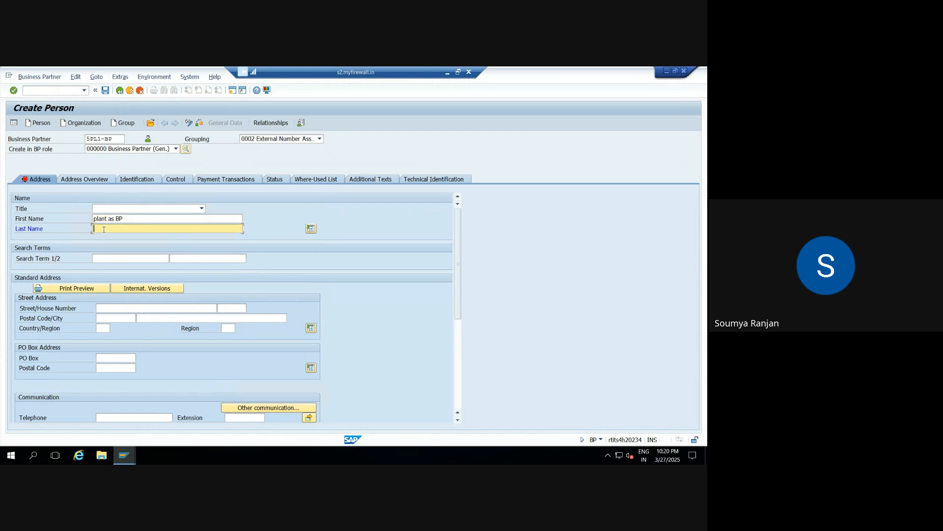
pyautogui.write('5PL1')
pyautogui.click(111, 258)
pyautogui.write('5PL1')
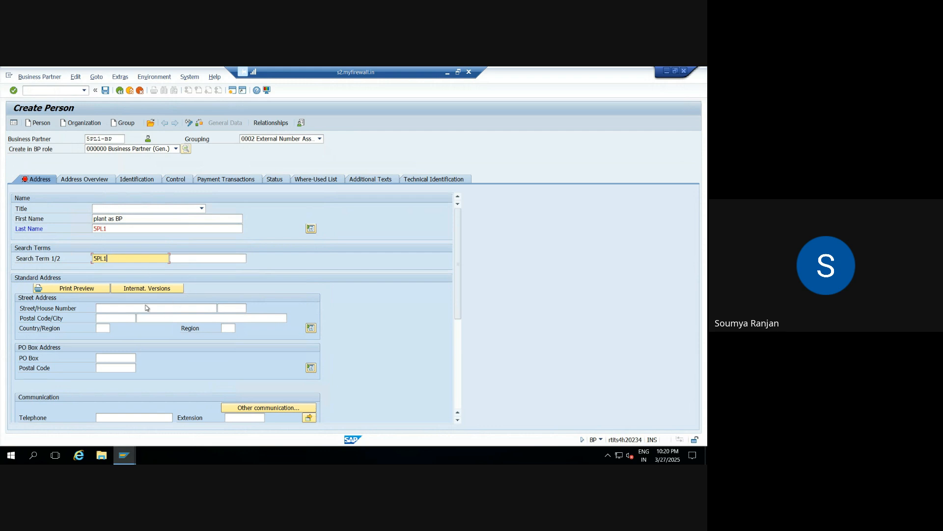
# Step: Set the street address country to IN (India) and the region to 10 (Karnataka)
pyautogui.click(108, 327)
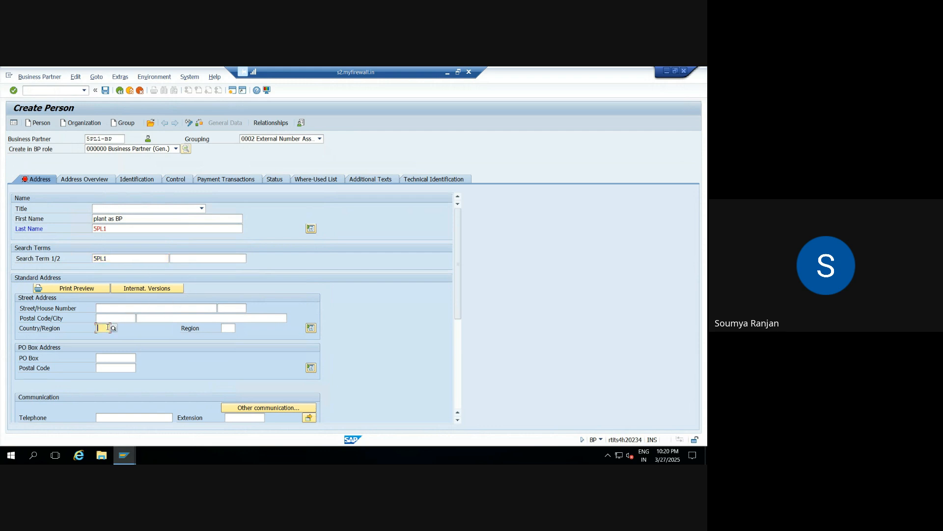
pyautogui.write('IN')
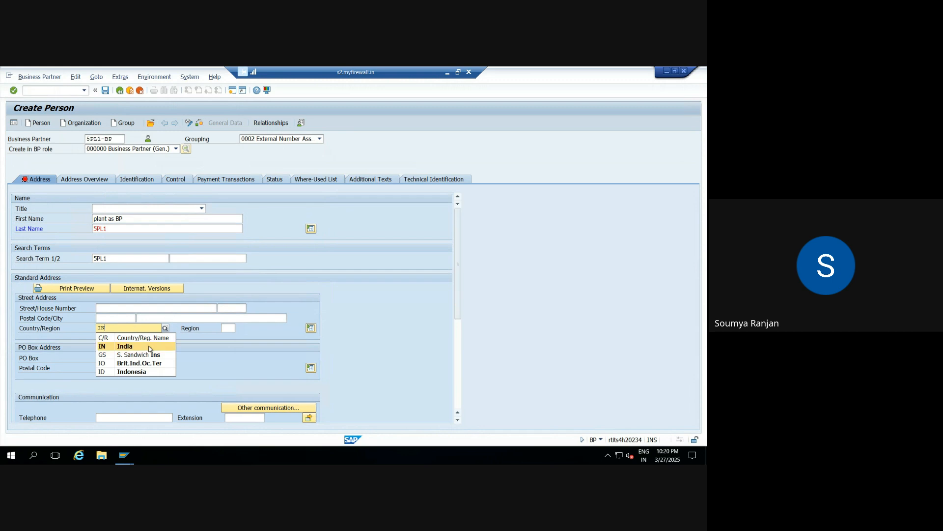
pyautogui.click(149, 347)
pyautogui.click(229, 326)
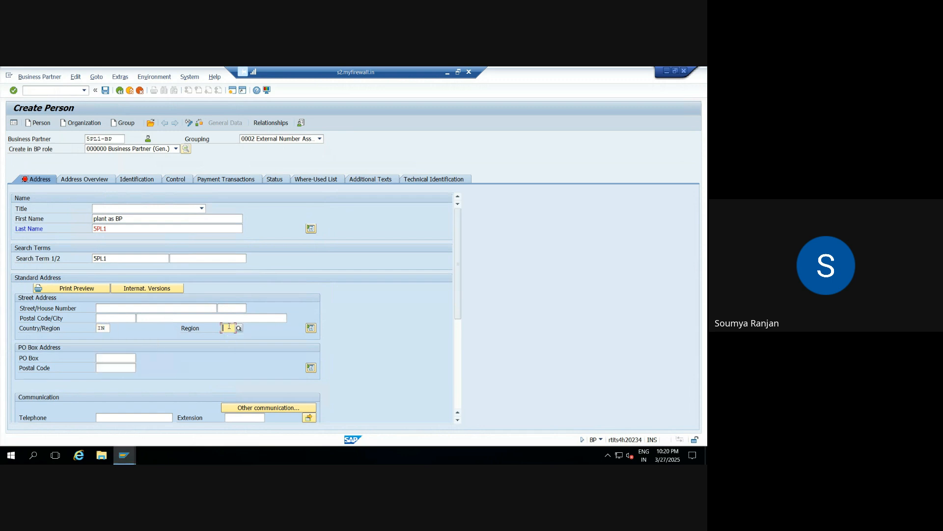
pyautogui.write('10')
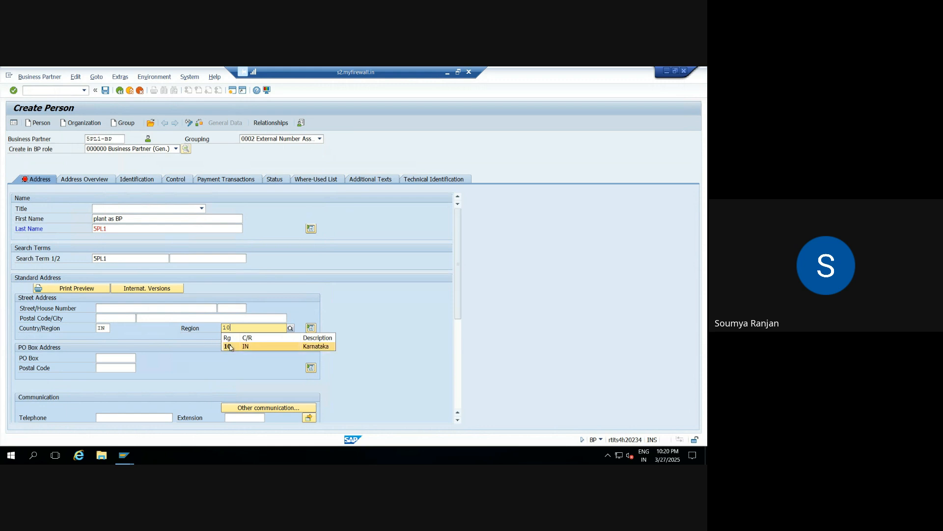
pyautogui.click(230, 346)
# Step: Enter postal code 12345 and city bengaluru, and validate the business partner's entries
pyautogui.click(116, 318)
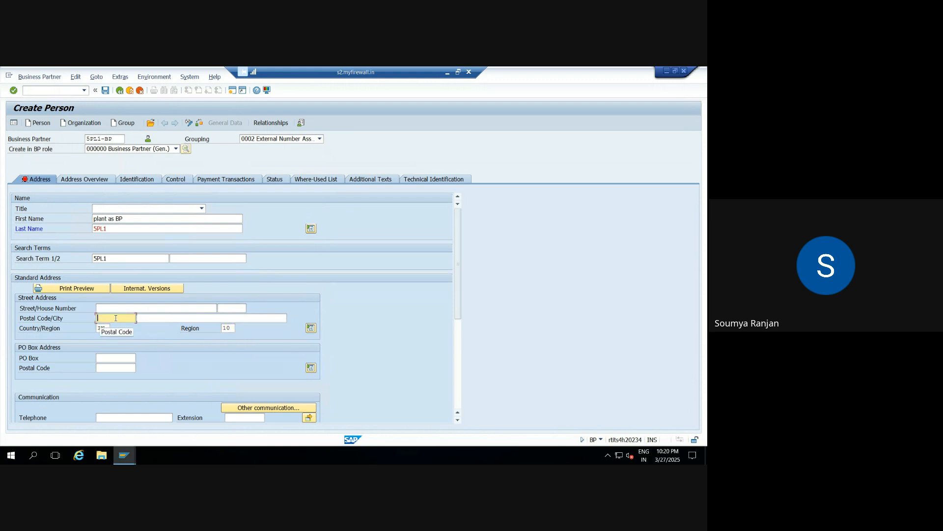
pyautogui.write('12345')
pyautogui.click(142, 321)
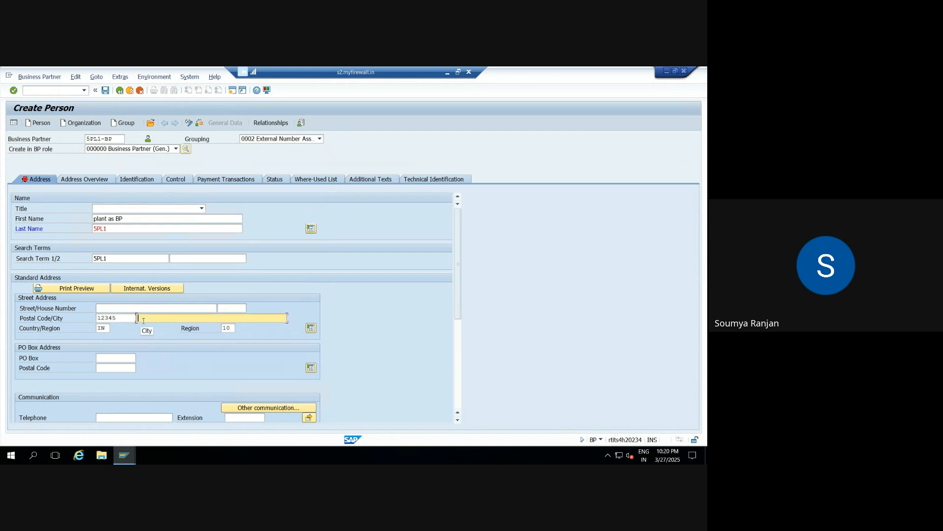
pyautogui.write('bengaluru')
pyautogui.moveTo(456, 297); pyautogui.dragTo(458, 339)
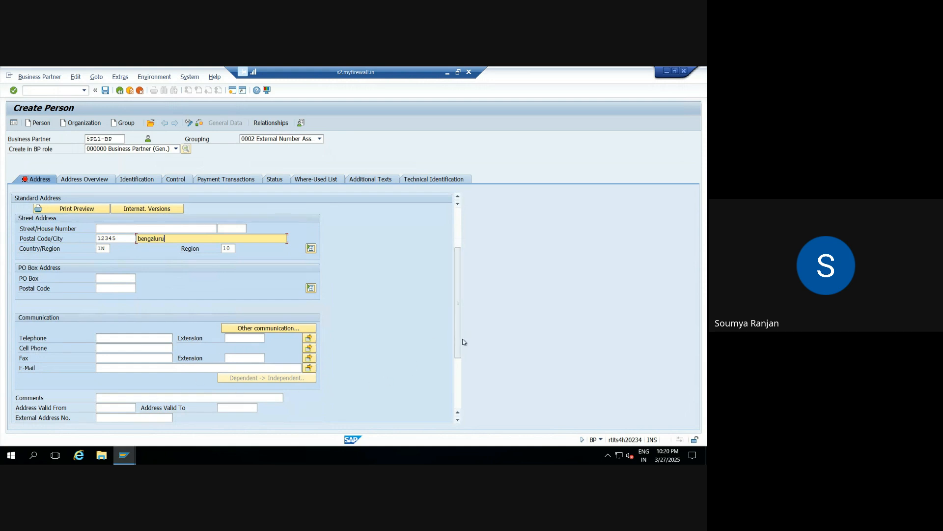
pyautogui.moveTo(461, 339); pyautogui.dragTo(468, 299)
pyautogui.press('Return')
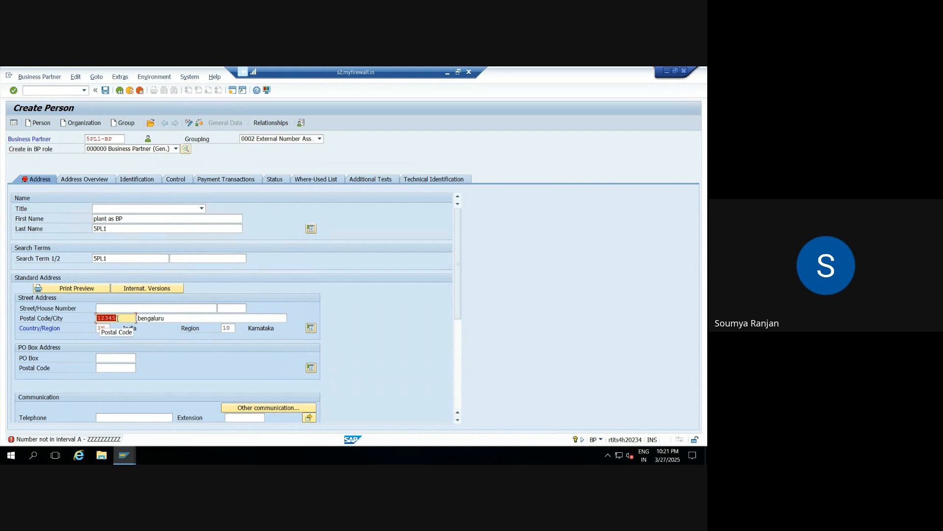
# Step: Try QWERT as the postal code and set it back to 12345
pyautogui.click(117, 318)
pyautogui.press('BackSpace')
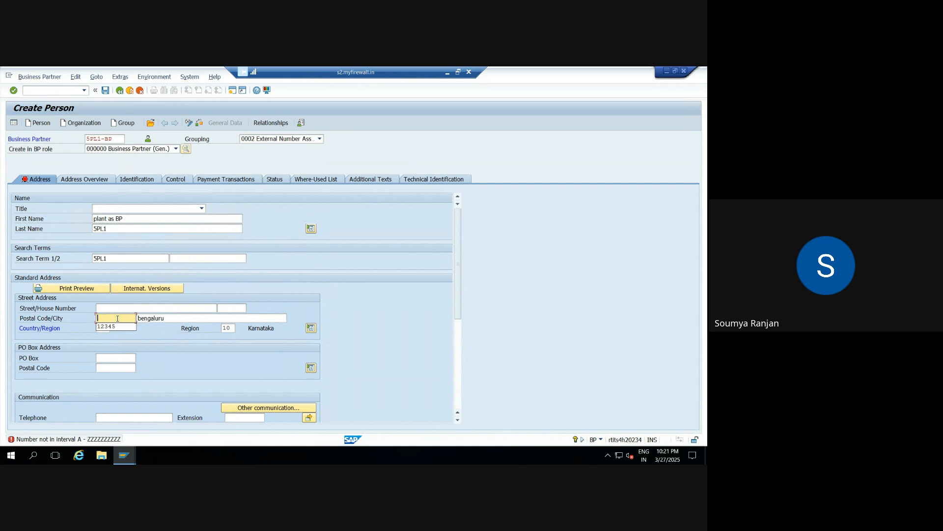
pyautogui.write('QWERT')
pyautogui.press('Return')
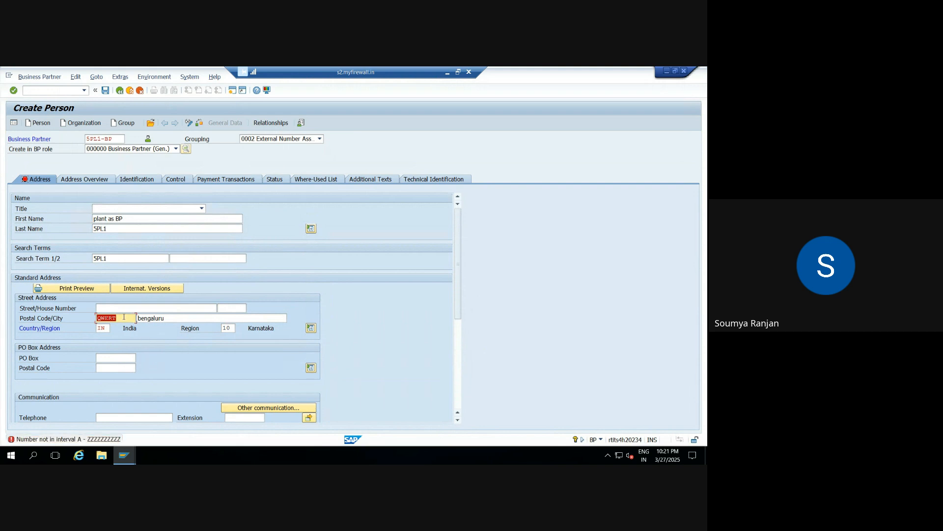
pyautogui.press('BackSpace')
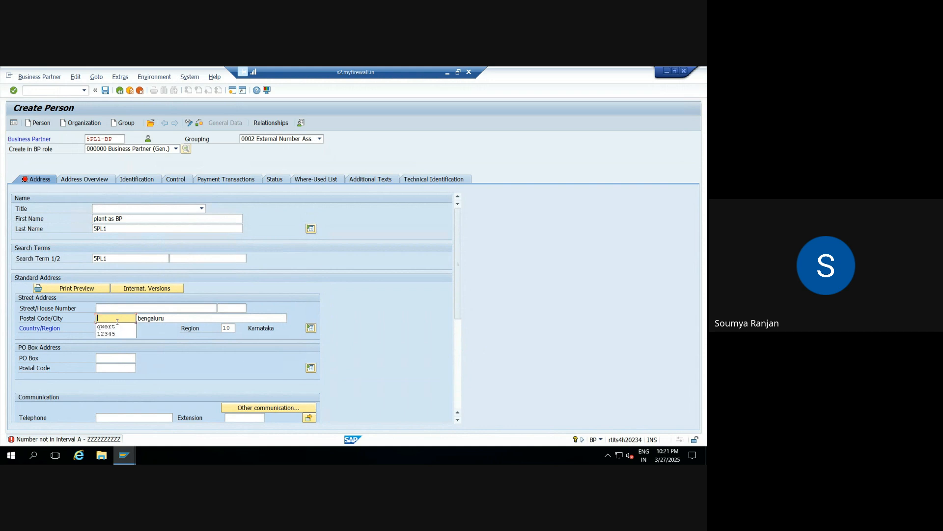
pyautogui.write('12345')
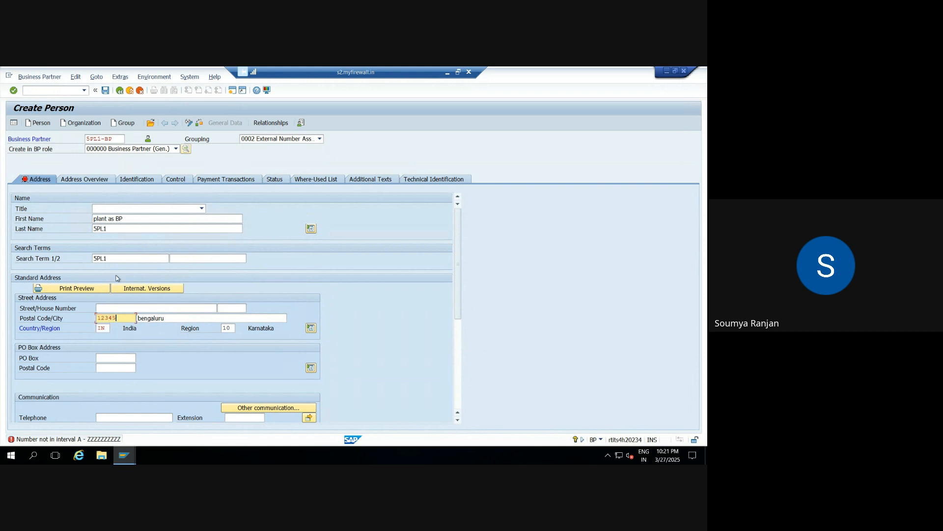
# Step: Replace the business partner number with "PLNT -BP" and validate the entry
pyautogui.click(114, 140)
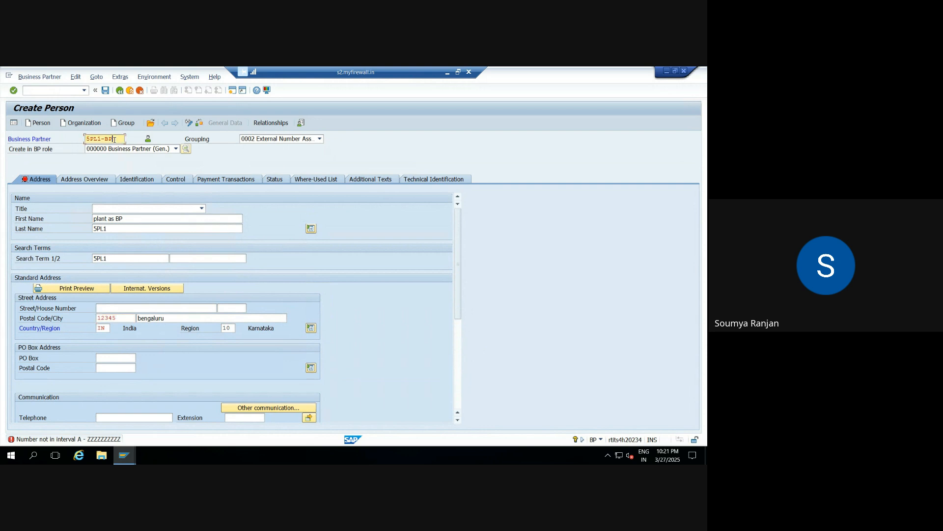
pyautogui.press('BackSpace')
pyautogui.press('BackSpace')
pyautogui.press('BackSpace')
pyautogui.press('BackSpace')
pyautogui.press('BackSpace')
pyautogui.press('BackSpace')
pyautogui.press('BackSpace')
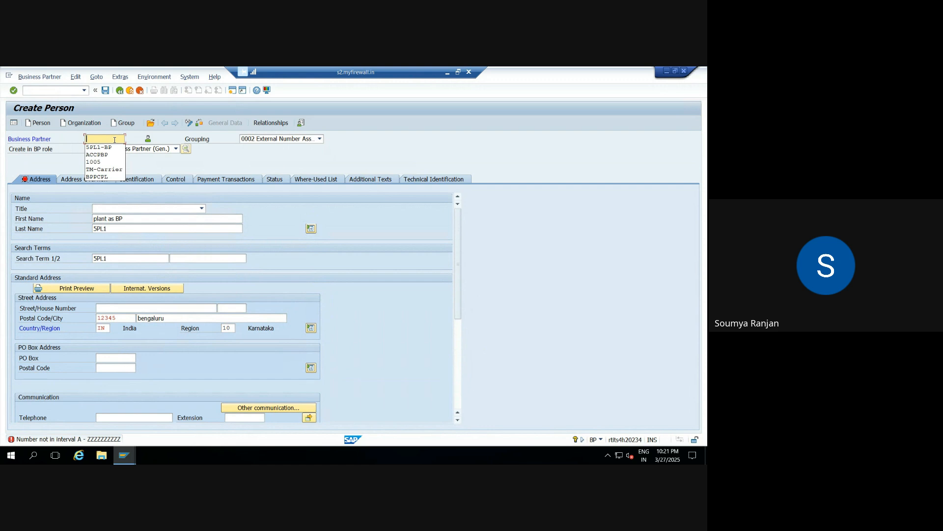
pyautogui.write('plnt')
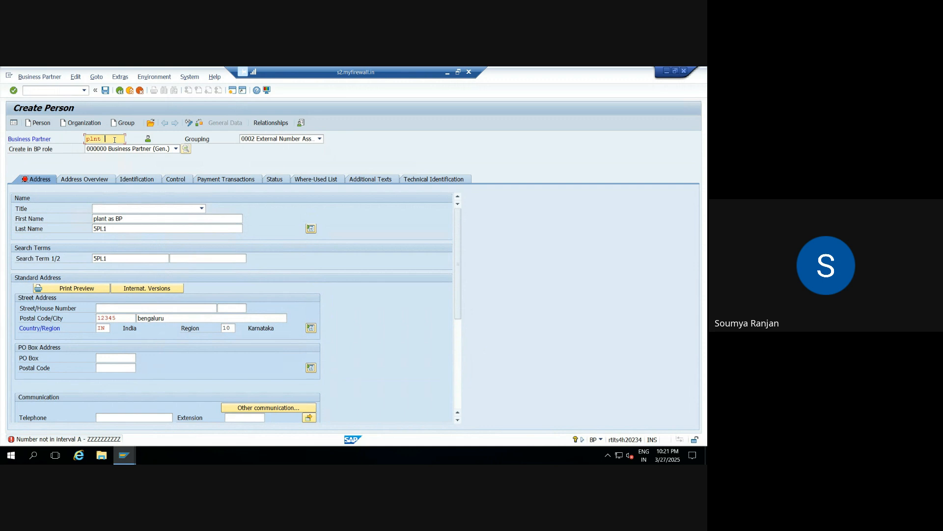
pyautogui.write(' -BP')
pyautogui.press('Return')
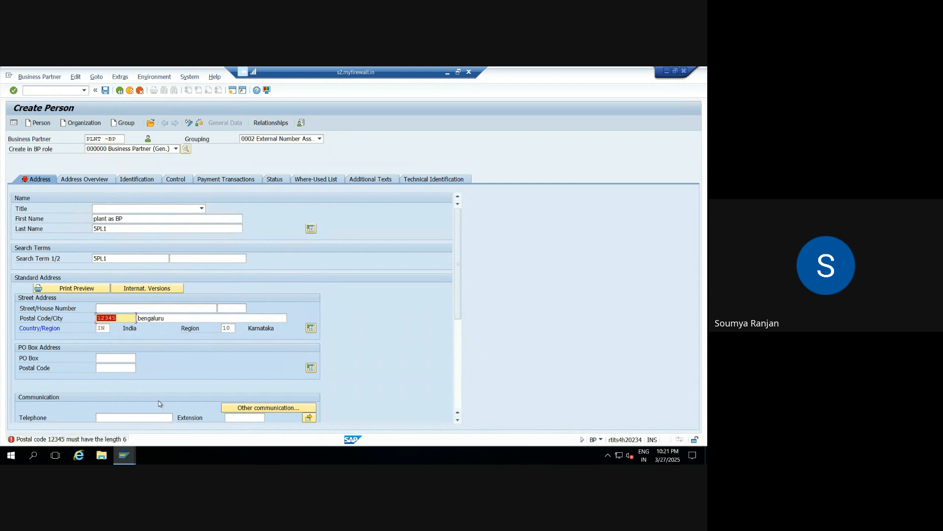
# Step: Extend the postal code to 123456 and remove the space from the business partner number to make it PLNT-BP
pyautogui.click(120, 317)
pyautogui.write('6')
pyautogui.press('Return')
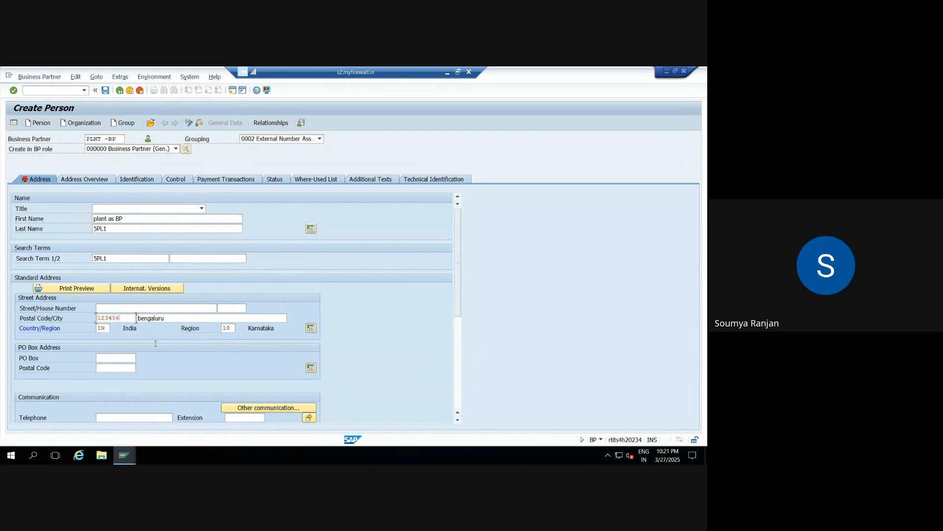
pyautogui.click(104, 139)
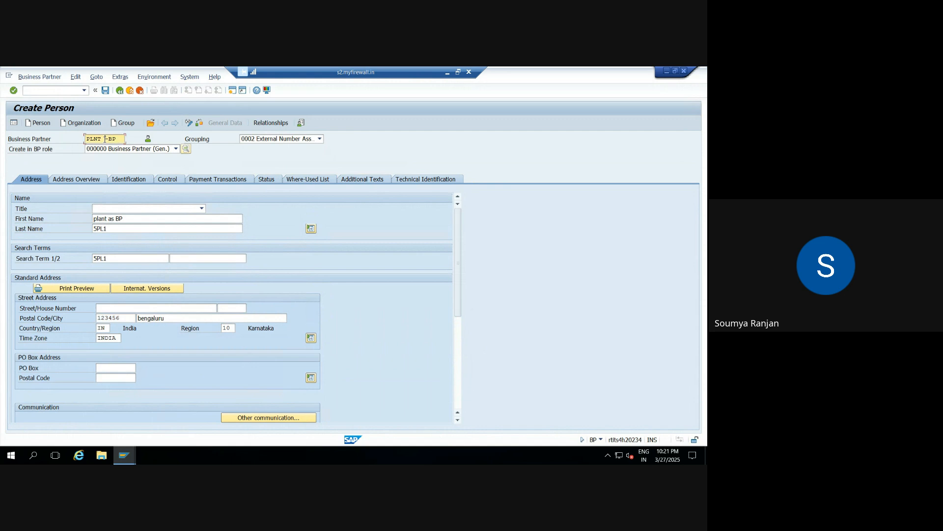
pyautogui.press('BackSpace')
pyautogui.click(77, 141)
# Step: Switch to the Excel workbook and enter PLNT-BP in cell D104, below the ZEWM entry
pyautogui.click(447, 73)
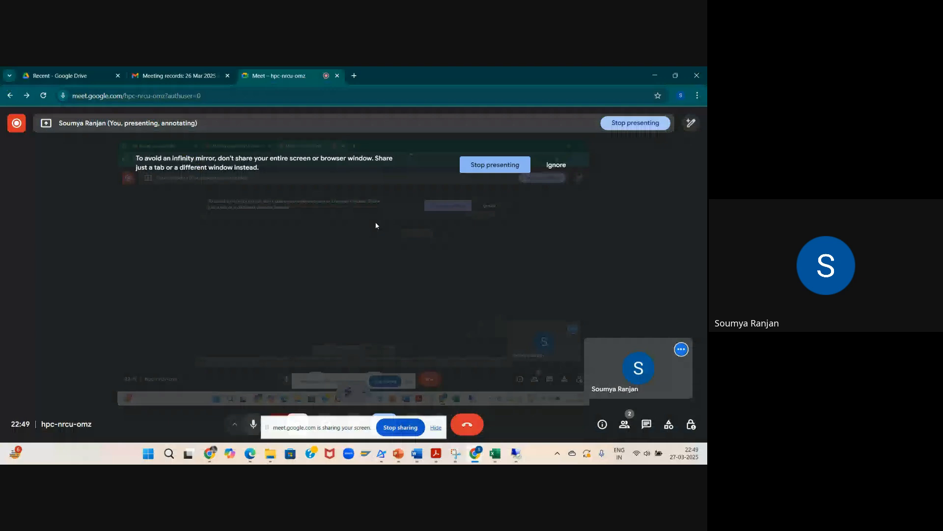
pyautogui.click(494, 454)
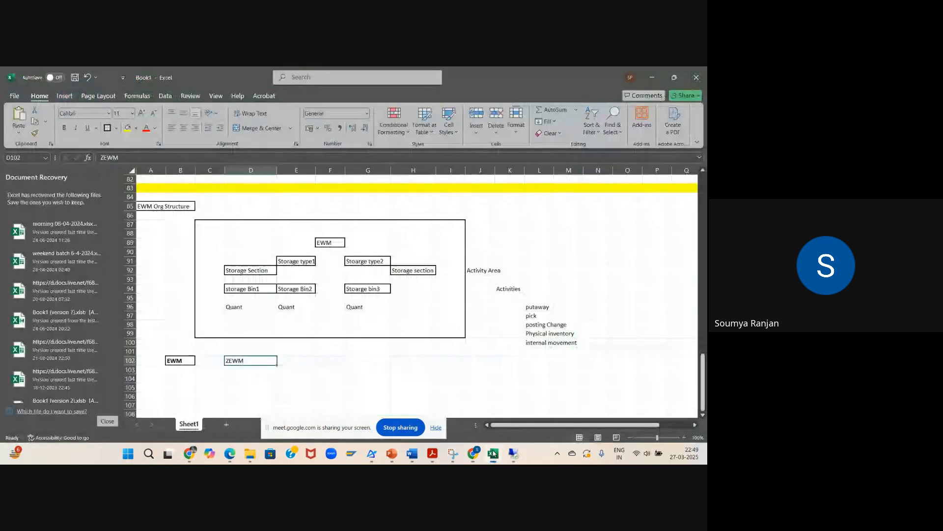
pyautogui.click(238, 380)
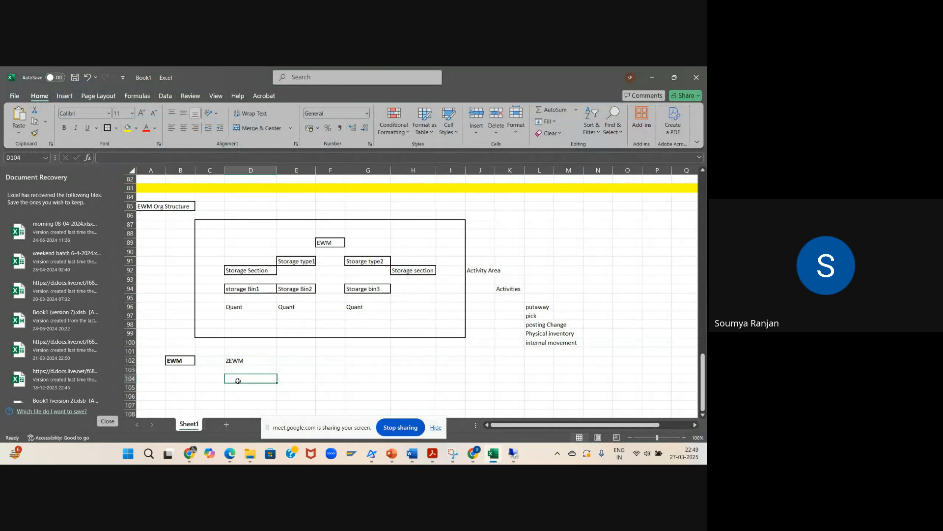
pyautogui.write('180003737')
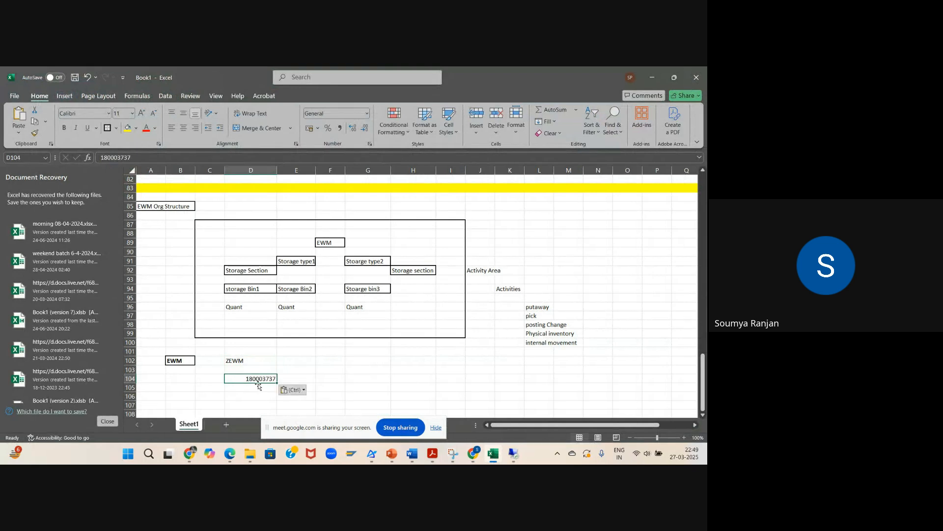
pyautogui.write('PL')
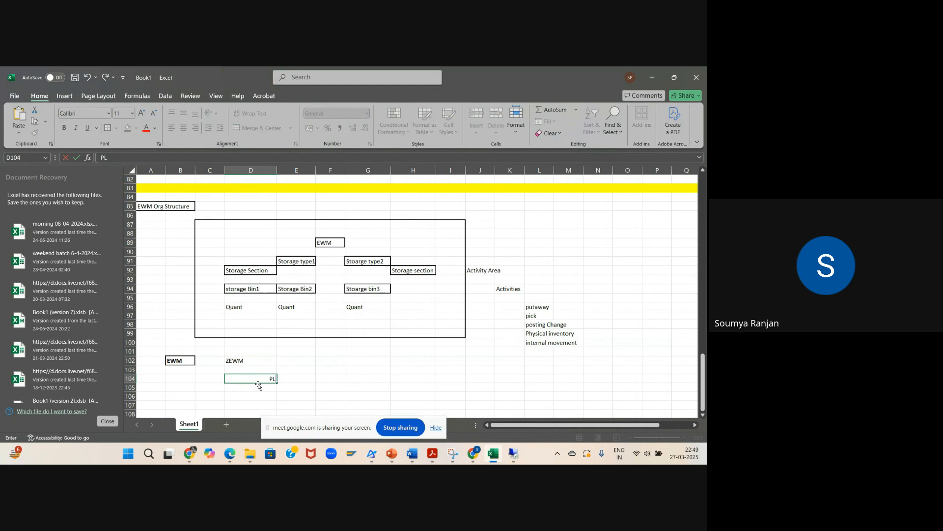
pyautogui.write('NT-BP')
# Step: Return to the SAP remote session and save the new business partner PLNT-BP
pyautogui.moveTo(511, 454)
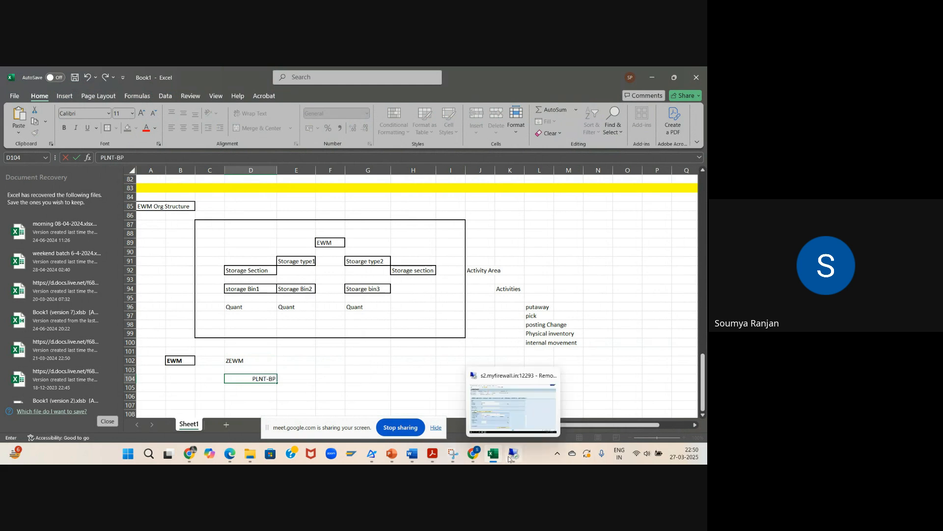
pyautogui.click(473, 403)
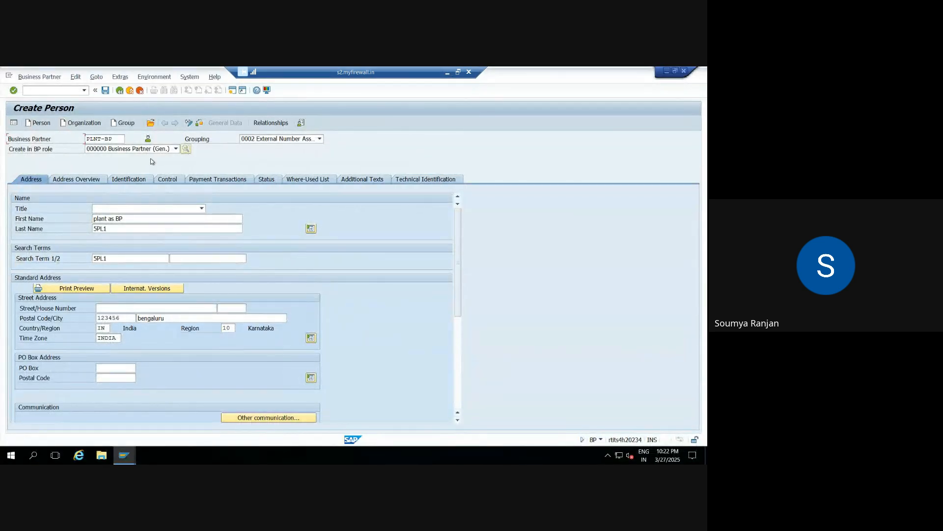
pyautogui.click(105, 90)
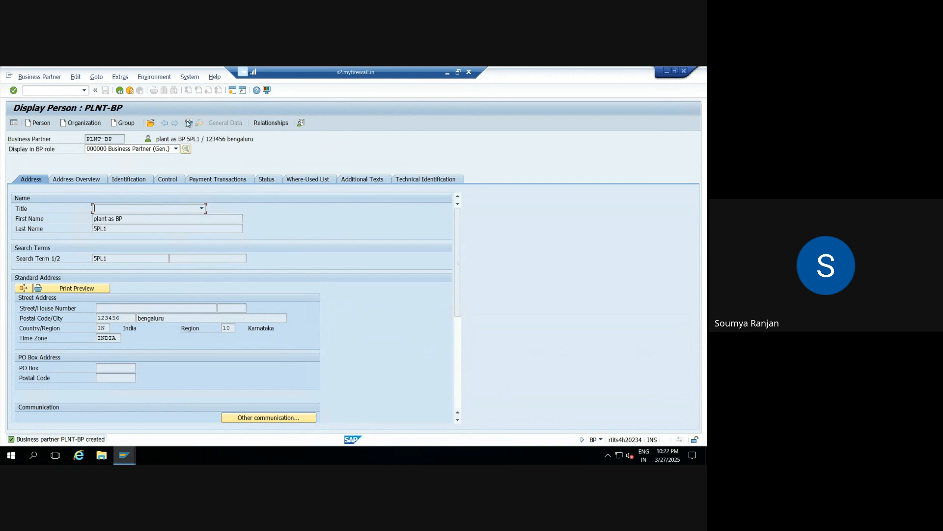
# Step: Switch business partner PLNT-BP to change mode and add the role FLVN01 Supplier
pyautogui.click(188, 123)
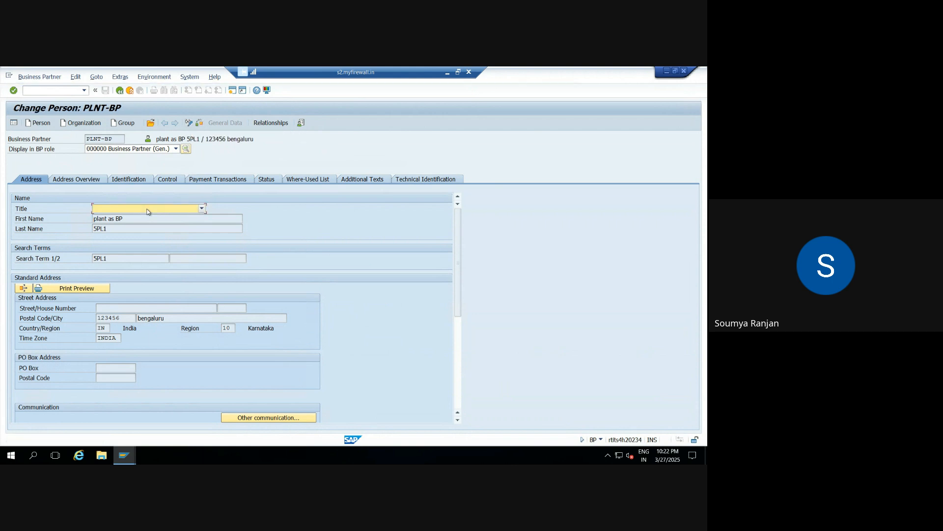
pyautogui.click(175, 149)
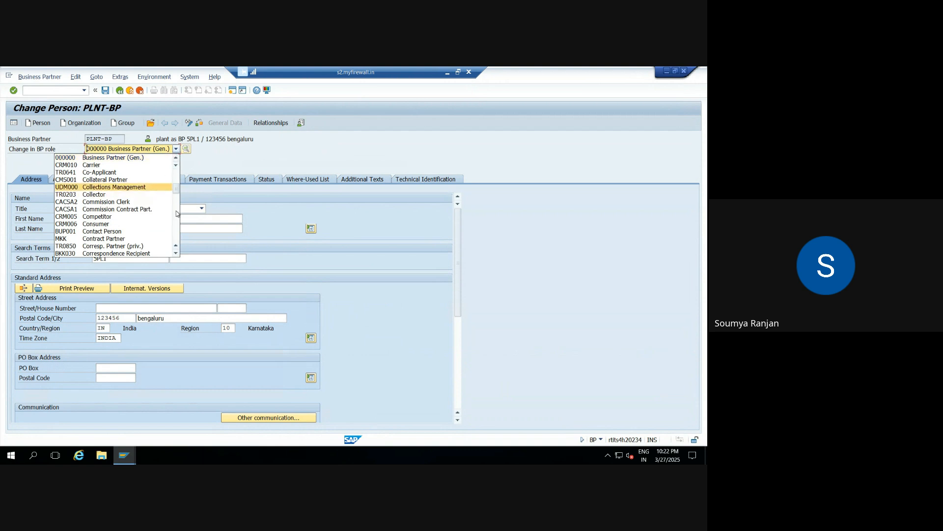
pyautogui.scroll(-5, 176, 256)
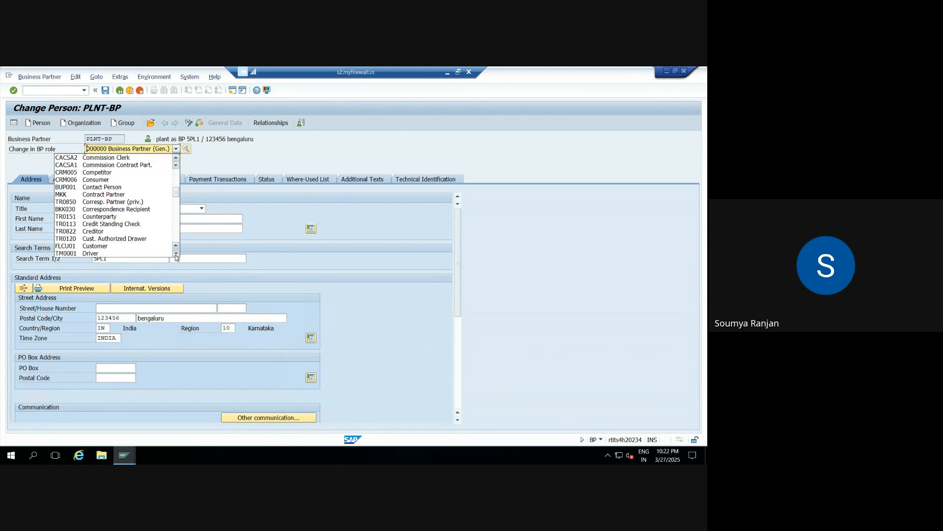
pyautogui.scroll(-4, 176, 256)
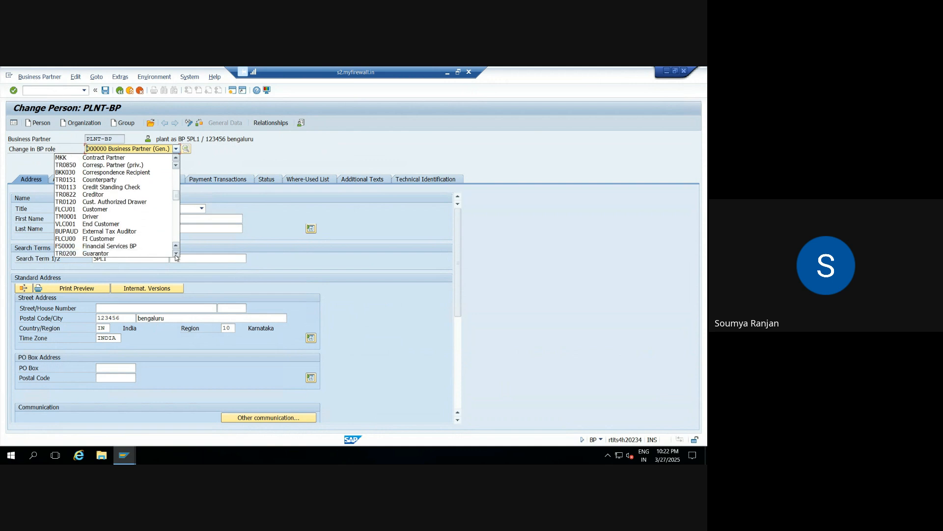
pyautogui.scroll(-5, 176, 256)
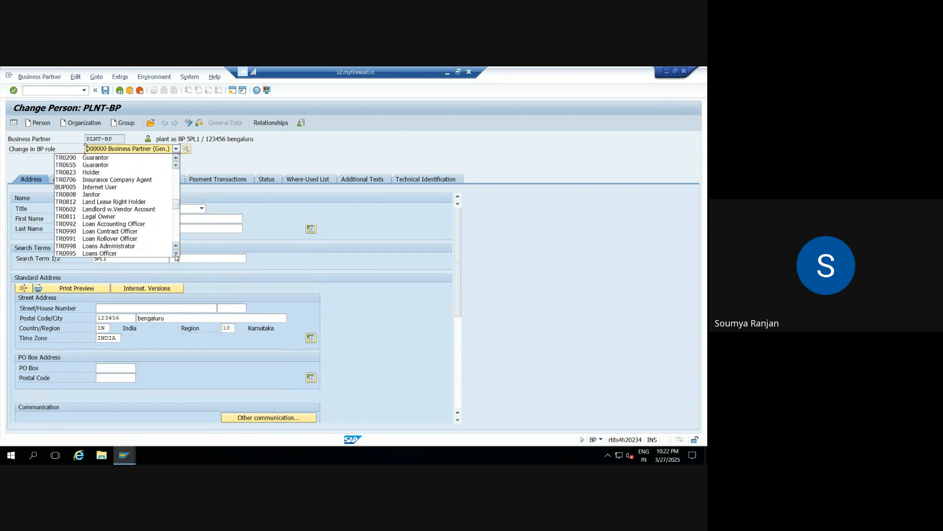
pyautogui.scroll(-4, 176, 256)
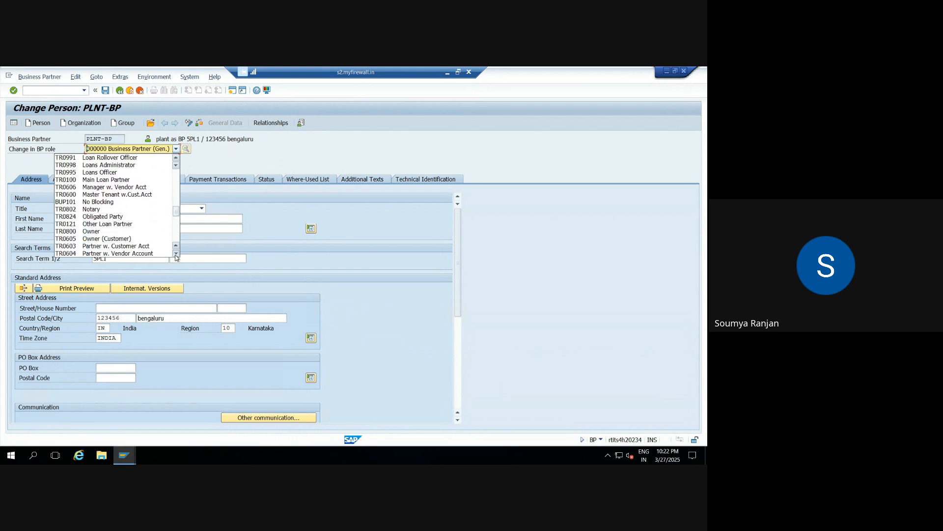
pyautogui.scroll(-3, 176, 256)
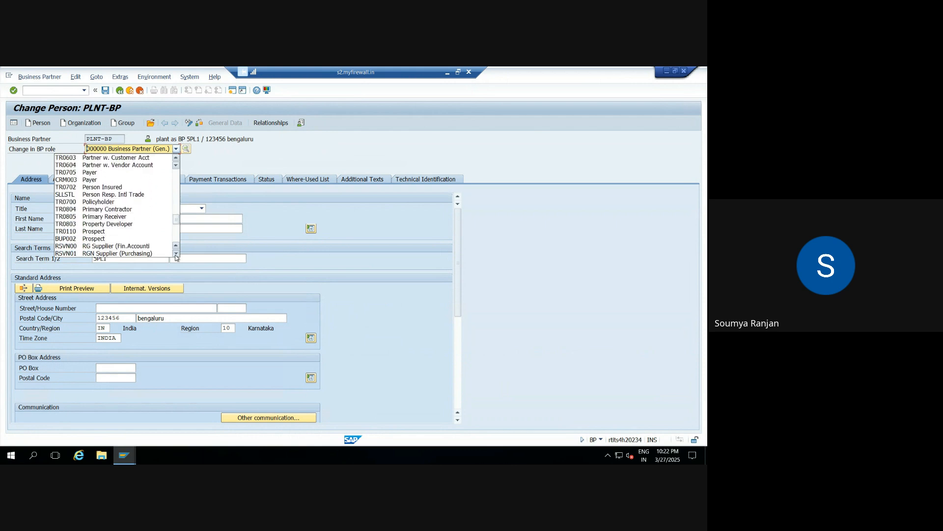
pyautogui.scroll(-2, 176, 256)
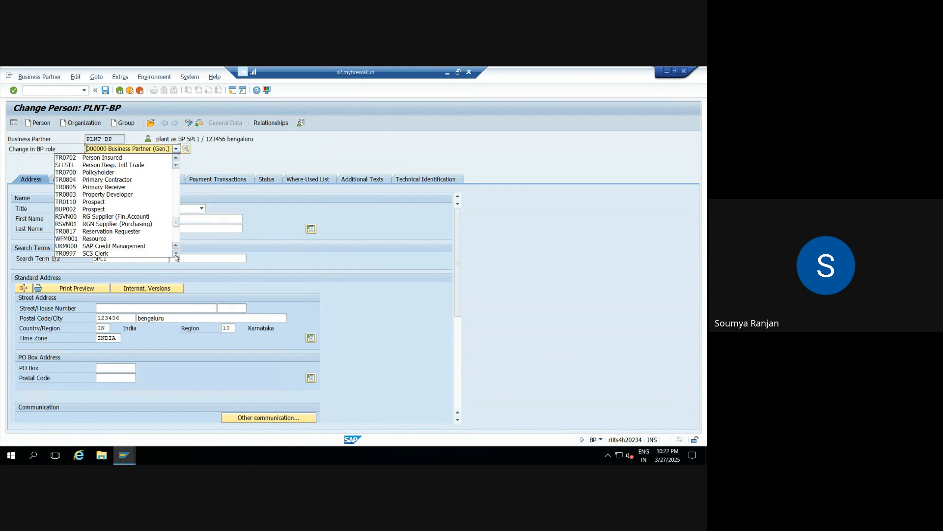
pyautogui.scroll(-2, 176, 256)
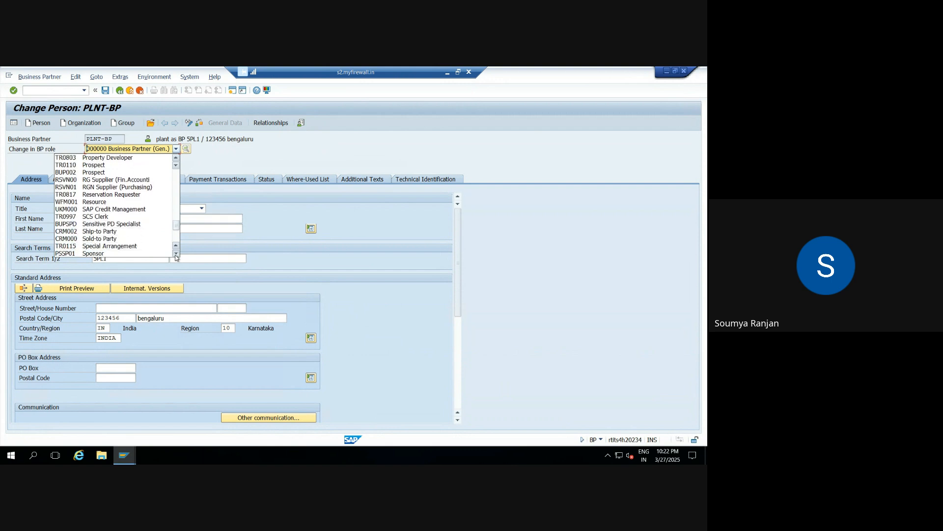
pyautogui.scroll(-2, 176, 256)
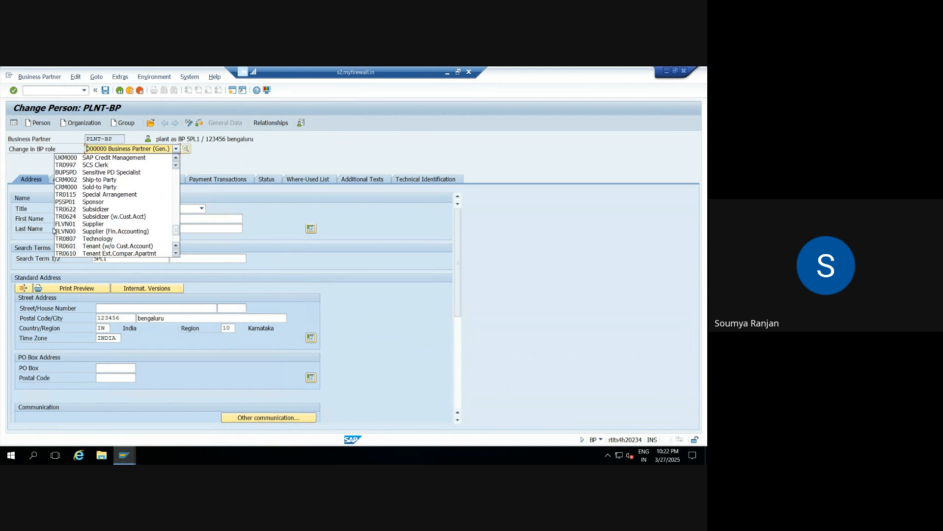
pyautogui.click(61, 224)
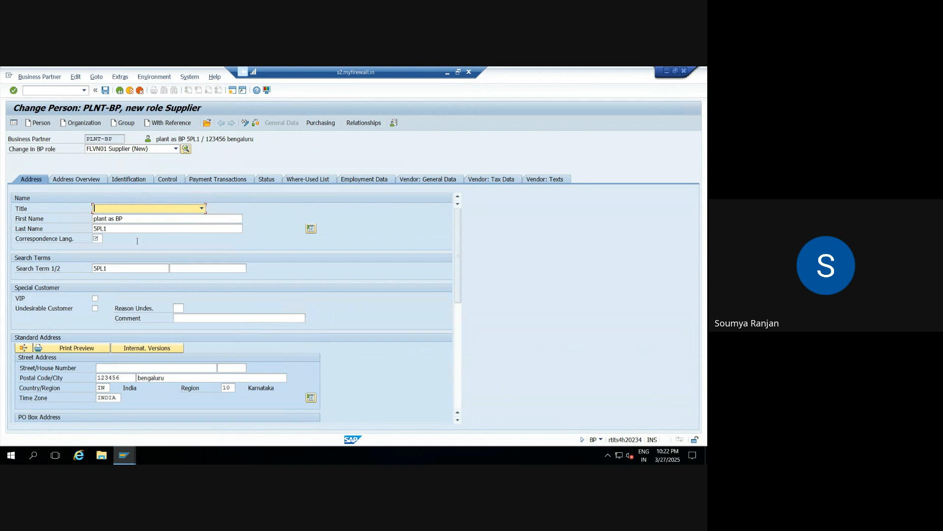
# Step: Set the supplier's correspondence language to EN and enter purchasing organization 5POR (5PL1-Purchase) in the purchasing data
pyautogui.click(97, 238)
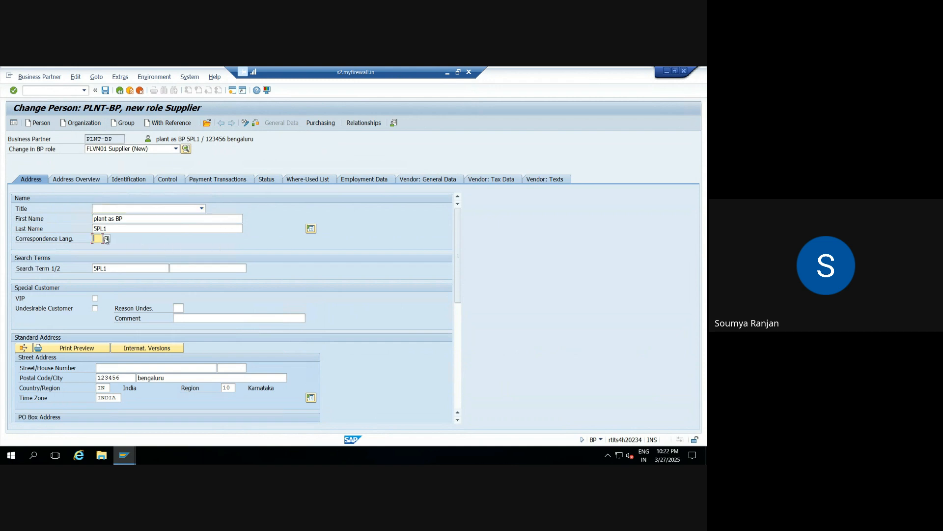
pyautogui.press('Tab')
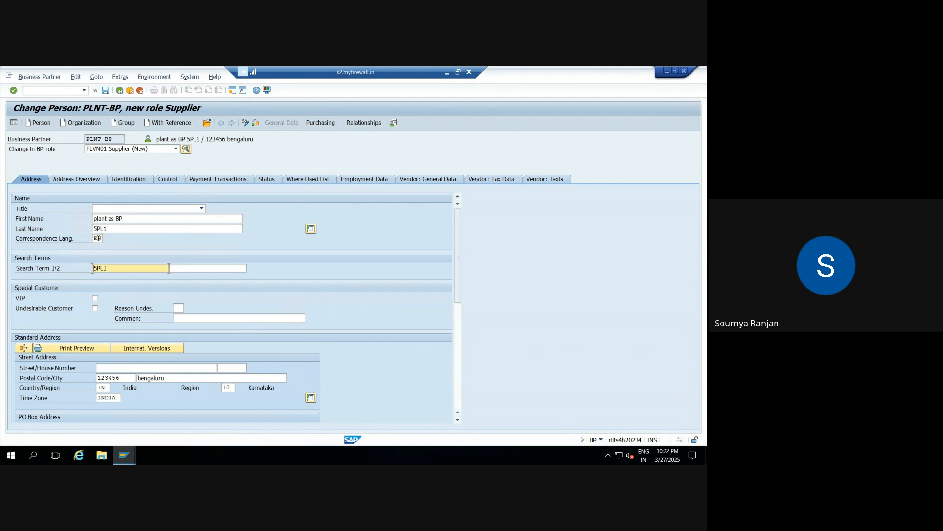
pyautogui.click(320, 123)
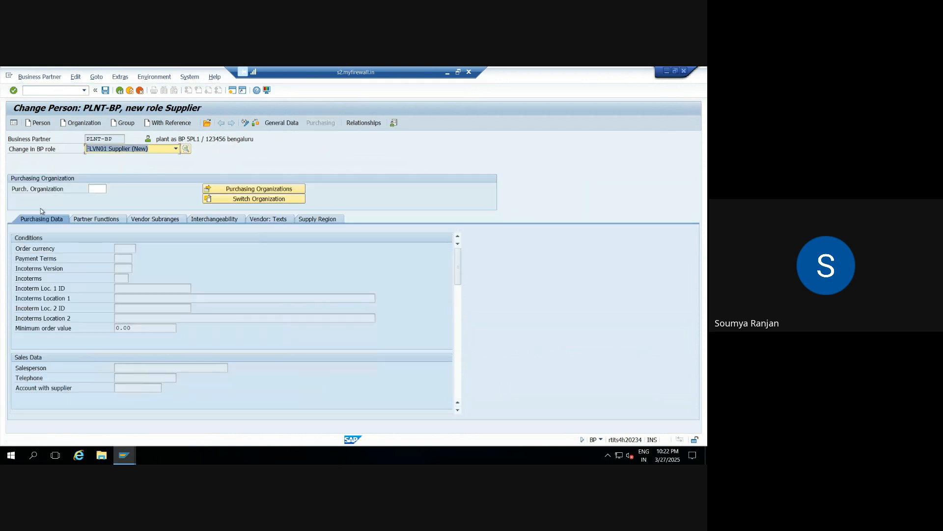
pyautogui.click(98, 188)
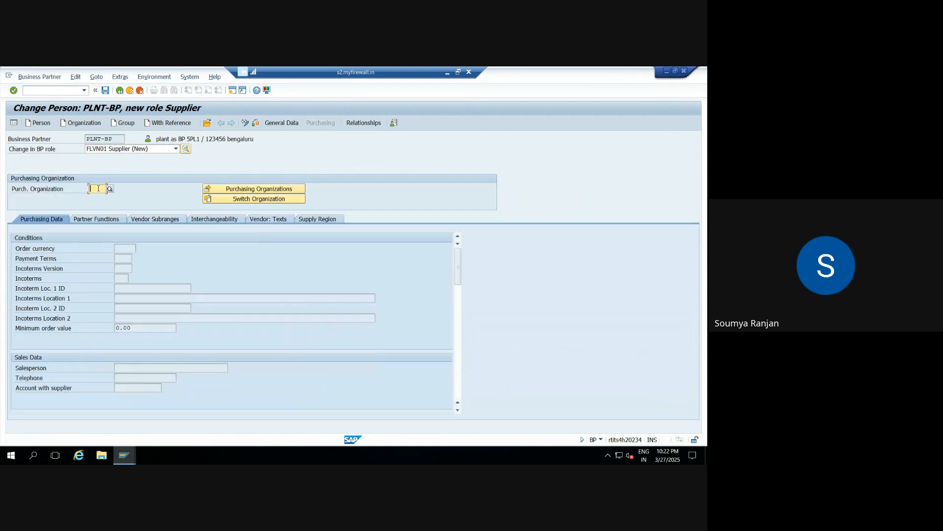
pyautogui.write('5')
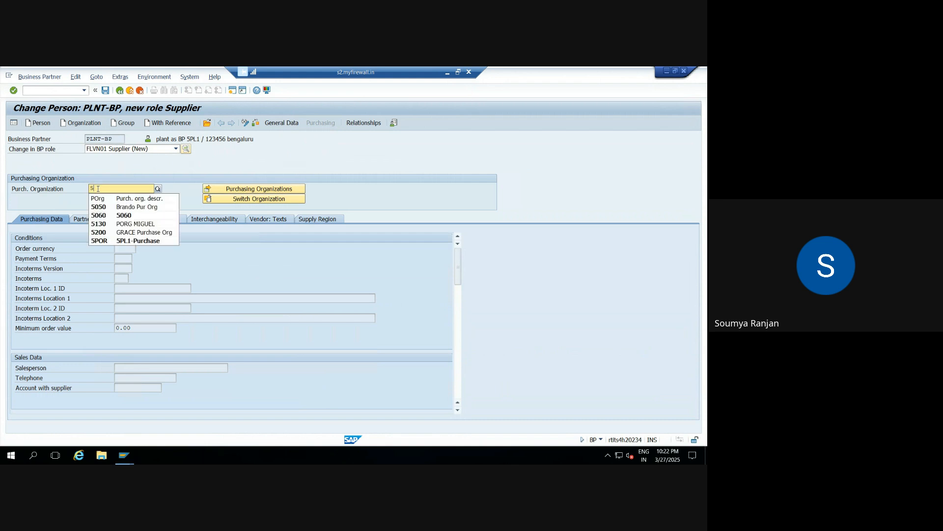
pyautogui.click(104, 240)
pyautogui.press('Return')
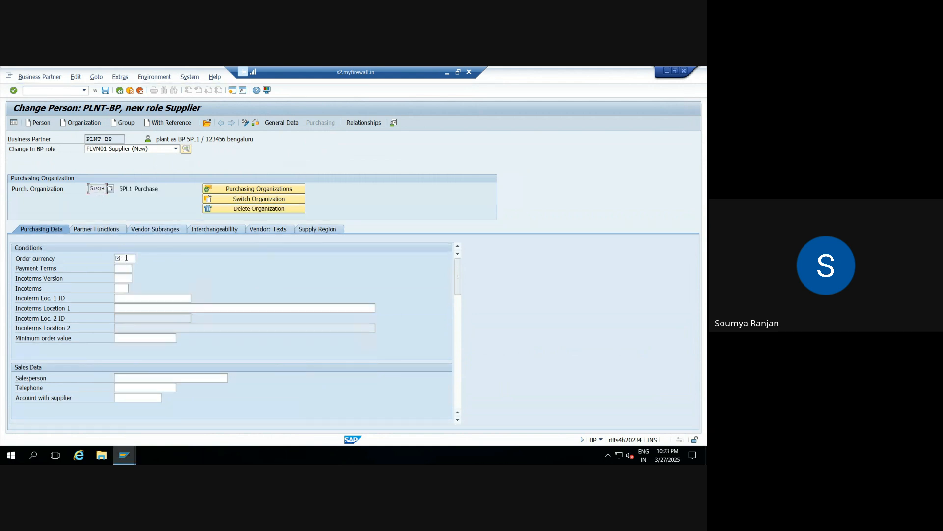
# Step: Set the order currency to INR and the payment terms to 0001 in the purchasing conditions, then validate the entries
pyautogui.click(126, 257)
pyautogui.write('INR')
pyautogui.click(128, 268)
pyautogui.click(136, 269)
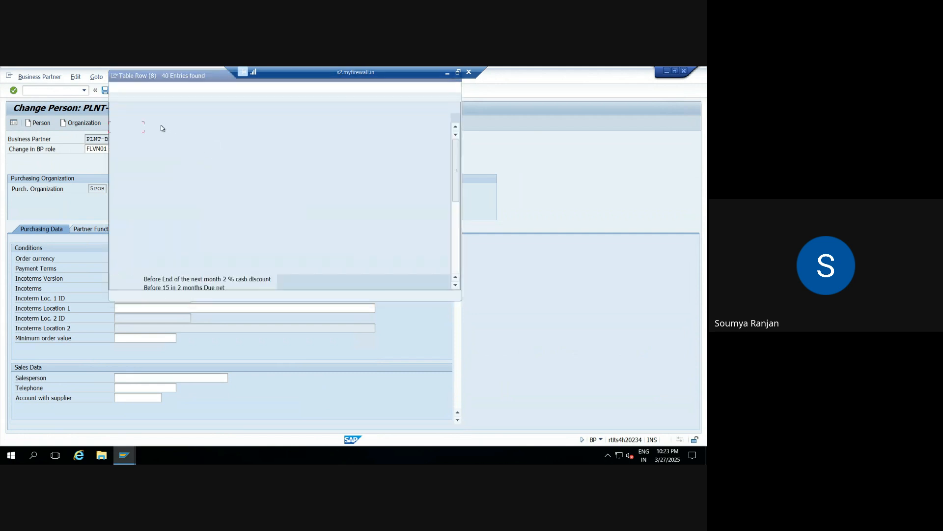
pyautogui.doubleClick(138, 126)
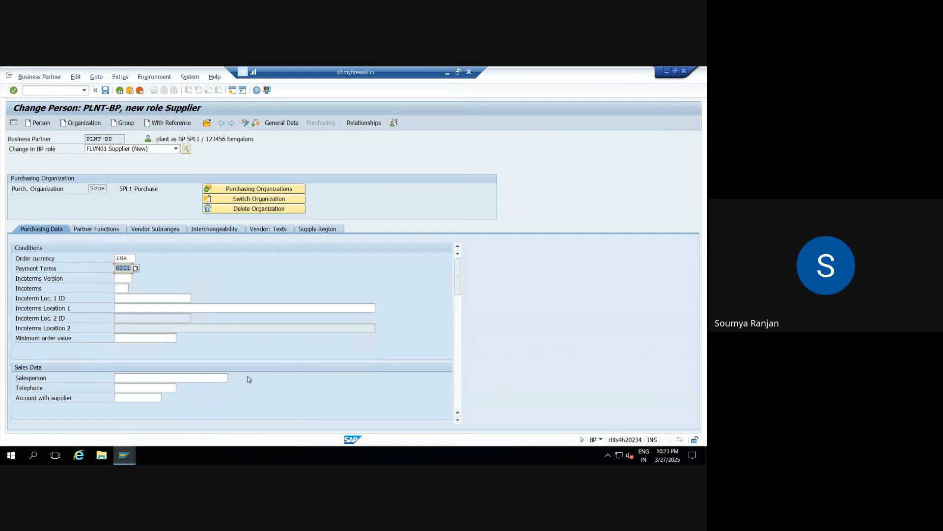
pyautogui.press('Return')
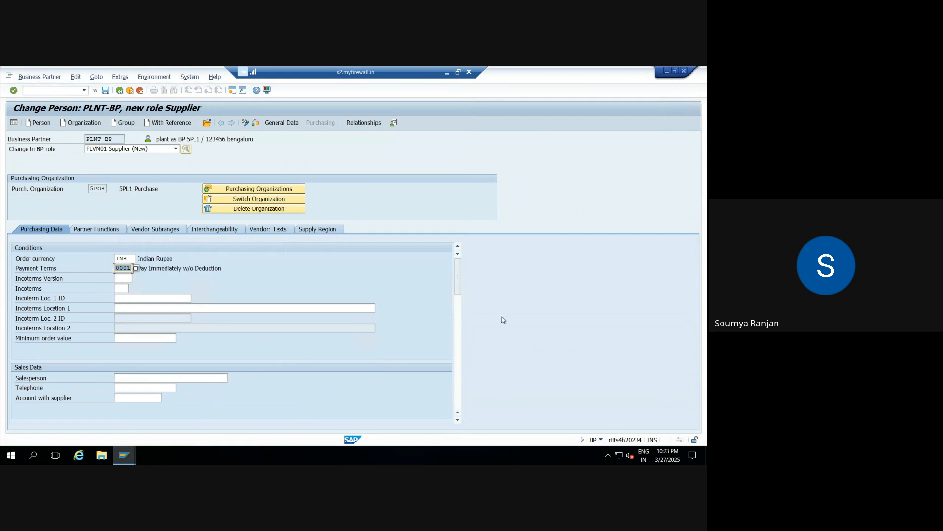
# Step: Review the supplier's partner functions, vendor subranges, interchangeability, supply region and purchasing data
pyautogui.click(109, 230)
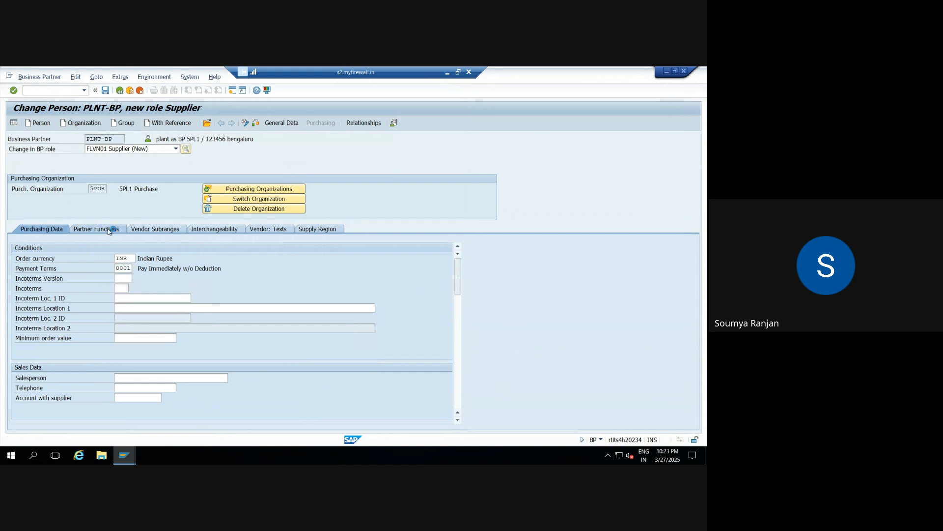
pyautogui.click(146, 229)
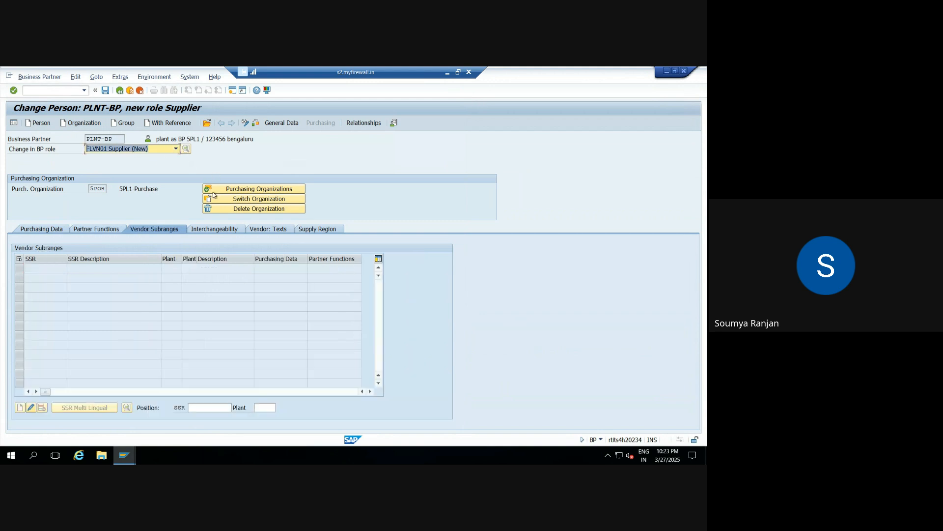
pyautogui.click(213, 229)
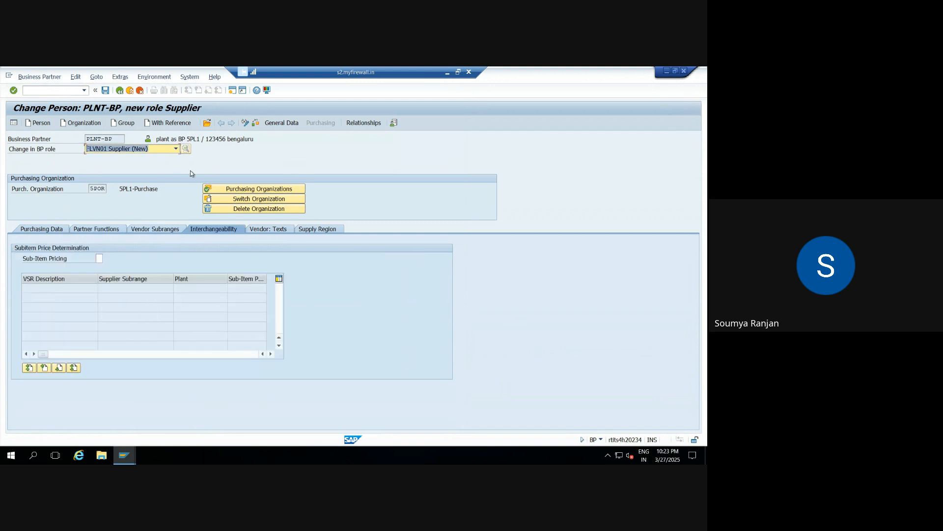
pyautogui.click(274, 230)
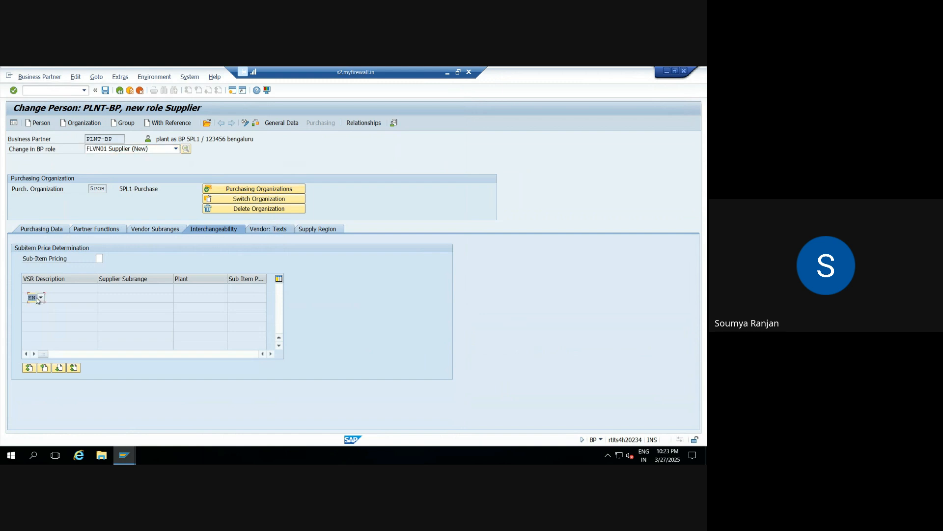
pyautogui.click(319, 230)
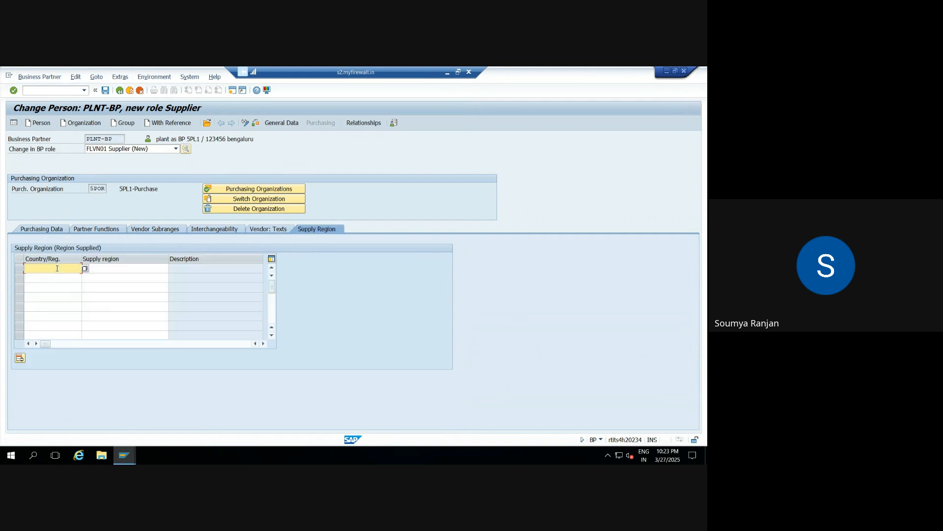
pyautogui.click(44, 229)
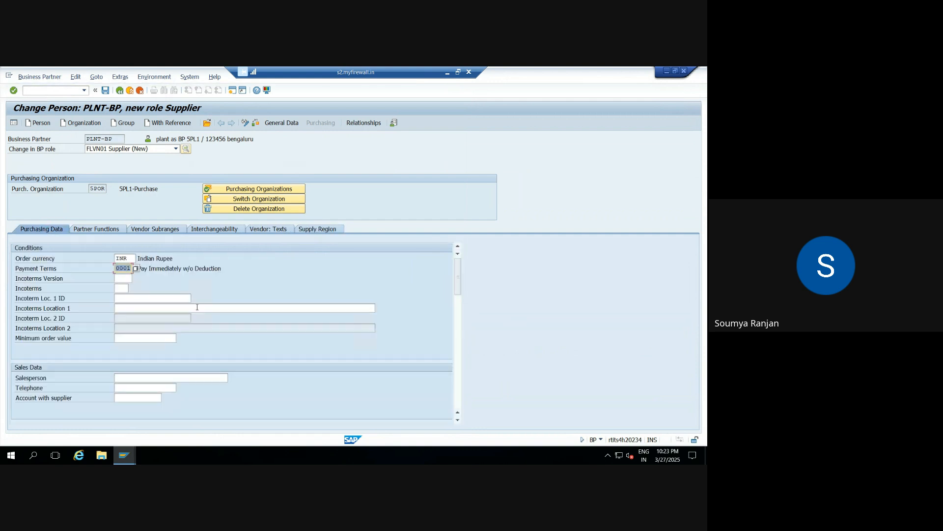
pyautogui.moveTo(461, 276)
pyautogui.mouseDown()
pyautogui.moveTo(465, 399)
pyautogui.moveTo(465, 271)
pyautogui.mouseUp()
# Step: Copy the business partner number PLNT-BP into the external vendor number of the supplier's general data
pyautogui.click(282, 123)
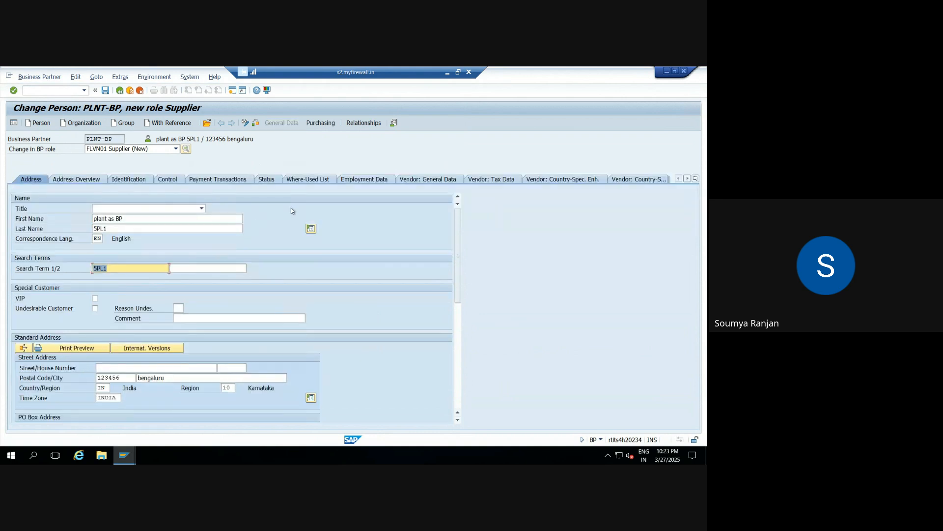
pyautogui.click(434, 181)
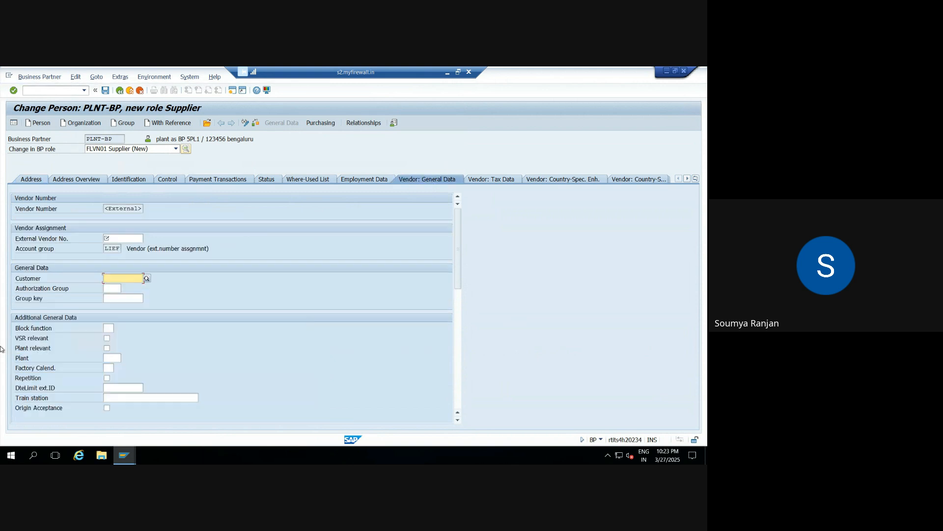
pyautogui.click(120, 238)
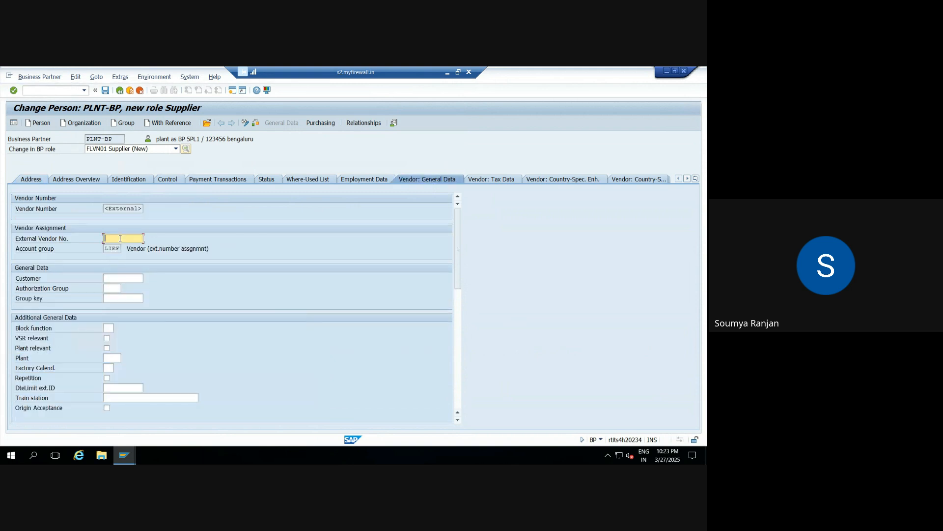
pyautogui.moveTo(114, 139); pyautogui.dragTo(67, 142)
pyautogui.hotkey('ctrl', 'c')
pyautogui.click(108, 238)
pyautogui.hotkey('ctrl', 'v')
# Step: Enter plant 5PL1 in the vendor's additional general data and validate the entry
pyautogui.click(109, 358)
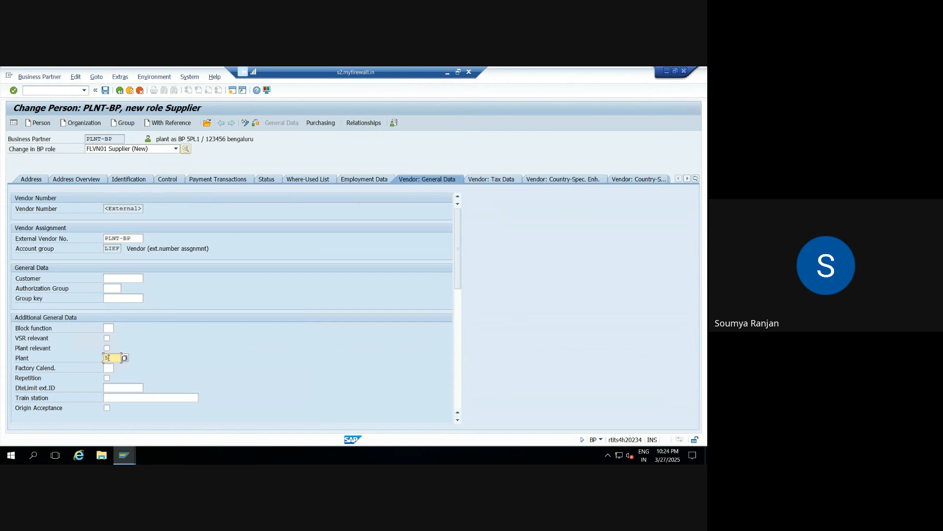
pyautogui.write('5PL1')
pyautogui.press('Tab')
pyautogui.press('F4')
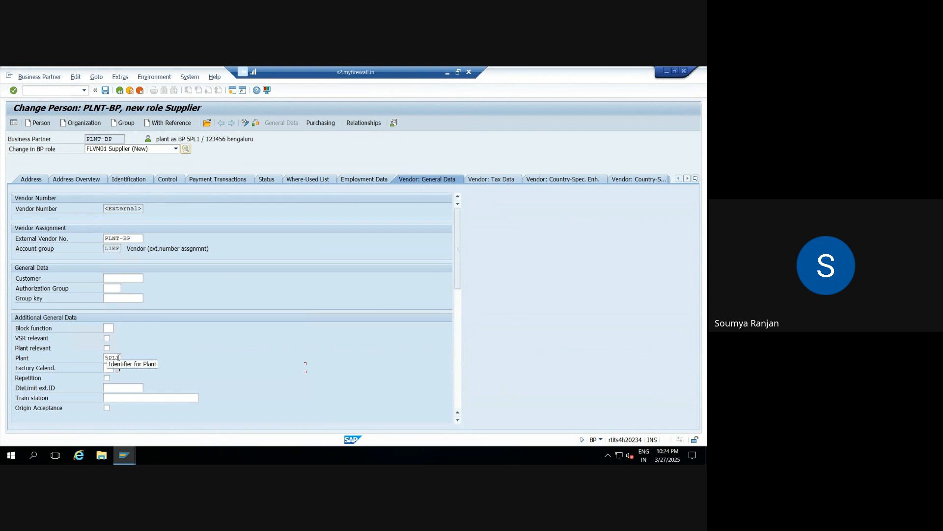
pyautogui.moveTo(121, 358); pyautogui.dragTo(99, 359)
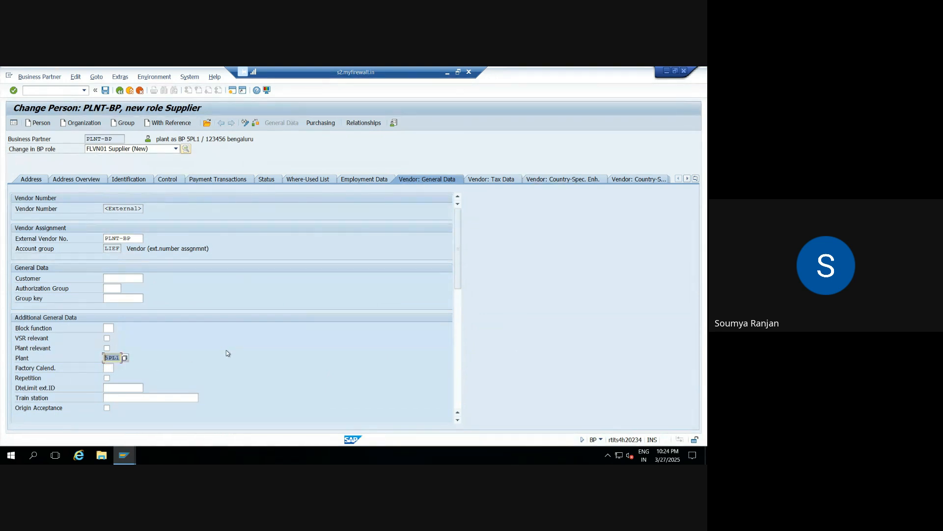
pyautogui.press('Return')
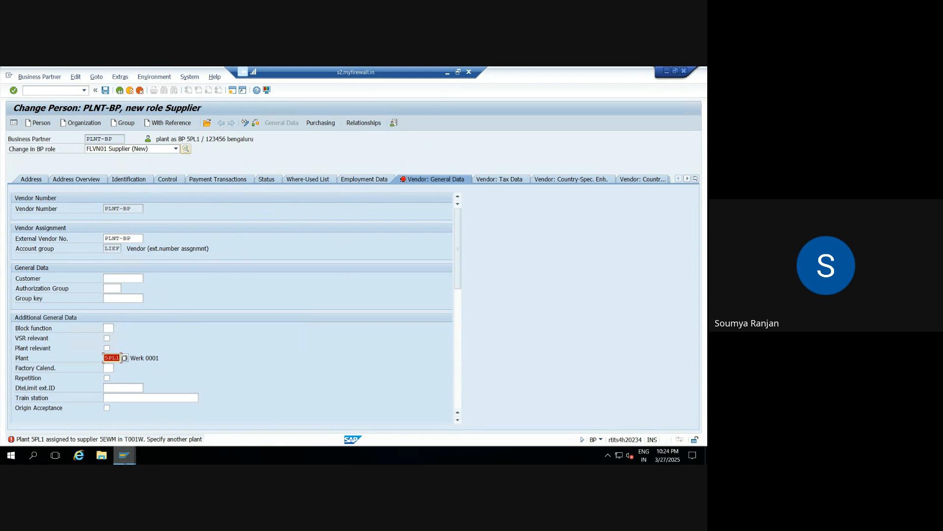
# Step: Switch to the warehouse number assignment session and enter 5EWM as the default party entitled for warehouse ZEWM
pyautogui.click(125, 455)
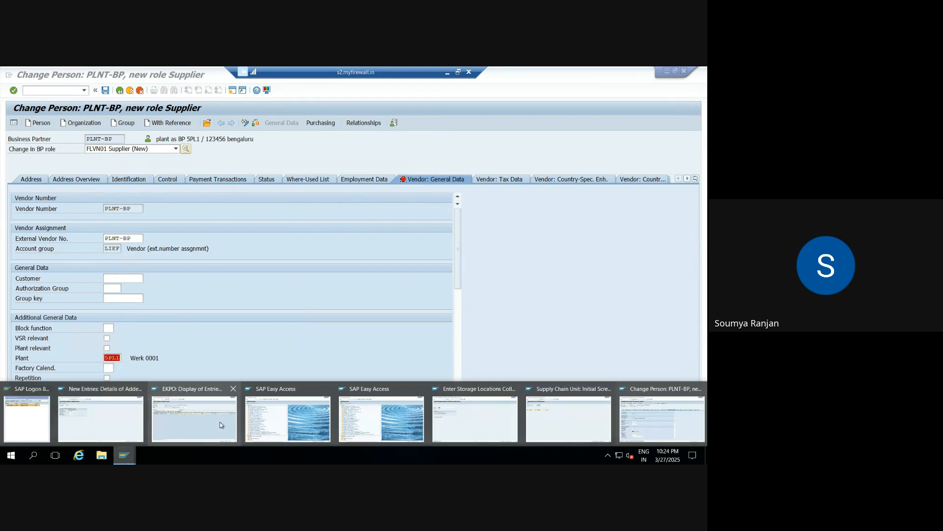
pyautogui.click(101, 417)
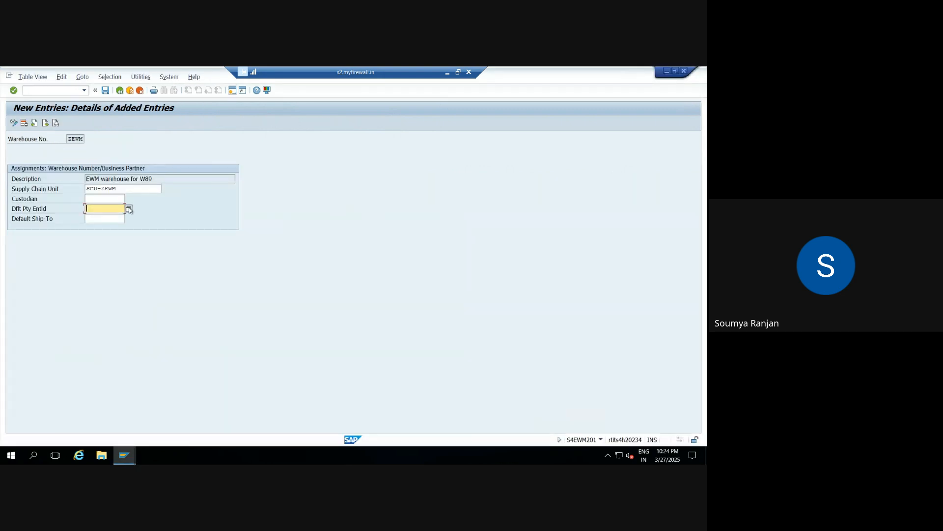
pyautogui.click(109, 209)
pyautogui.hotkey('shift', 'Tab')
pyautogui.hotkey('shift', 'Tab')
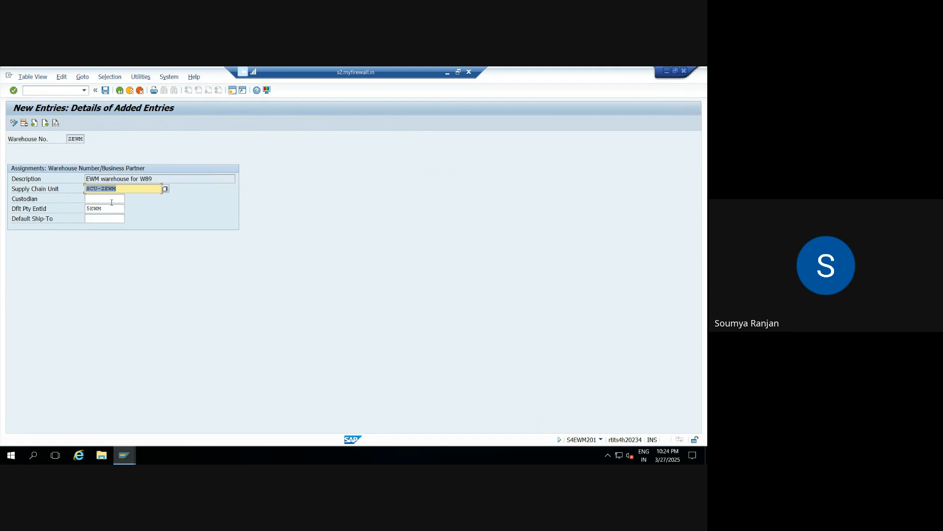
# Step: Copy the default party entitled 5EWM into the custodian of warehouse ZEWM and validate the entries
pyautogui.click(107, 198)
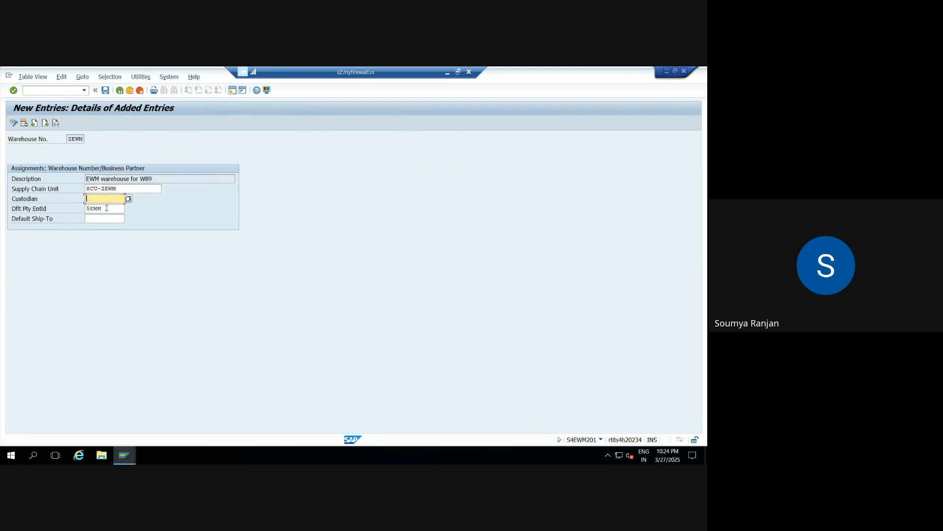
pyautogui.moveTo(107, 208); pyautogui.dragTo(85, 208)
pyautogui.hotkey('ctrl', 'c')
pyautogui.click(86, 208)
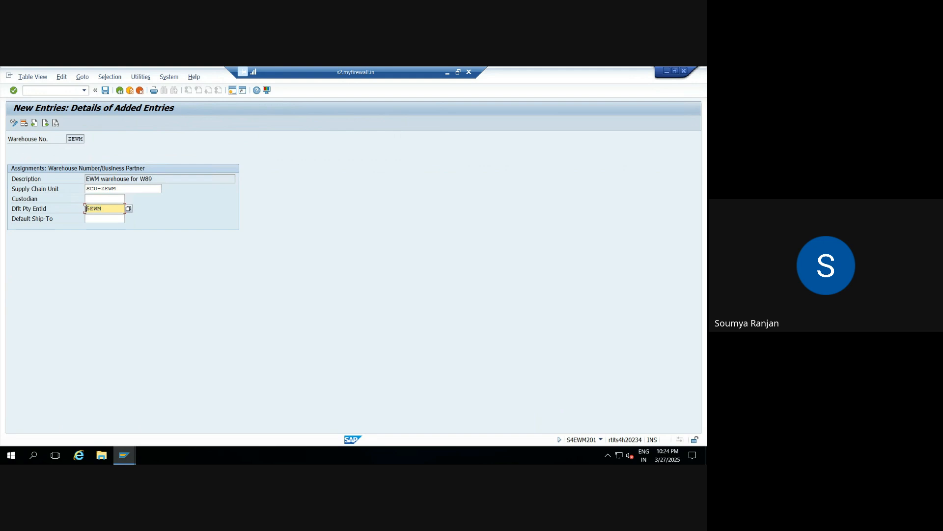
pyautogui.click(100, 198)
pyautogui.hotkey('ctrl', 'v')
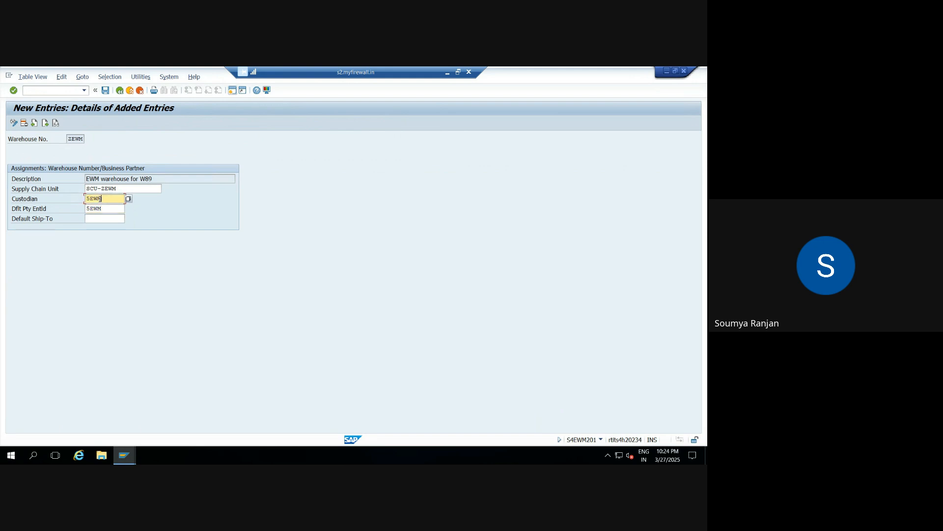
pyautogui.press('Return')
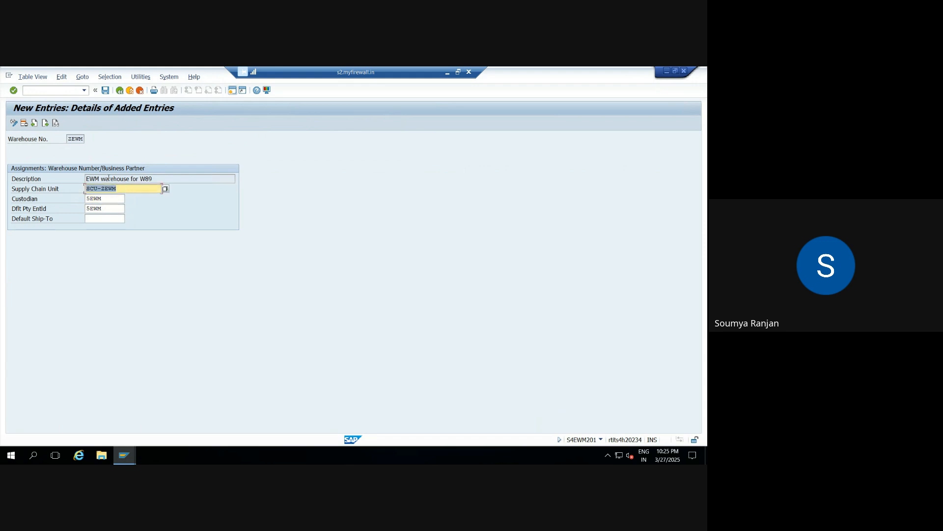
# Step: Save the business partner assignments for warehouse ZEWM and return to the implementation guide structure
pyautogui.click(105, 90)
pyautogui.click(121, 91)
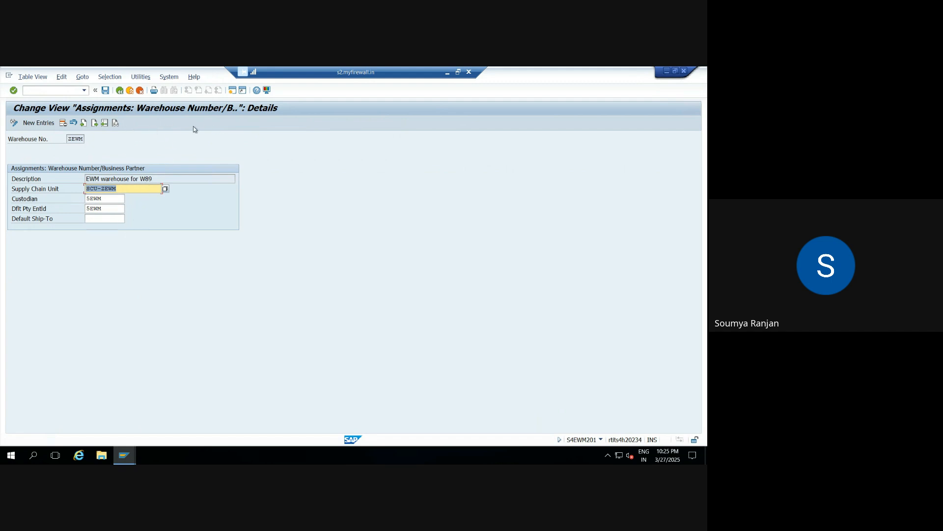
pyautogui.click(120, 91)
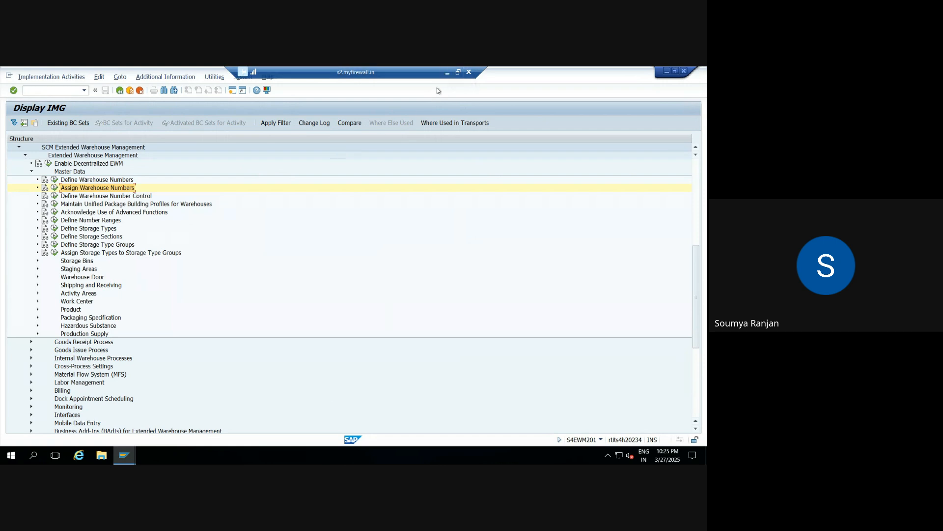
# Step: Minimize the remote session, switch to the Google Meet call and stop presenting the screen
pyautogui.click(447, 72)
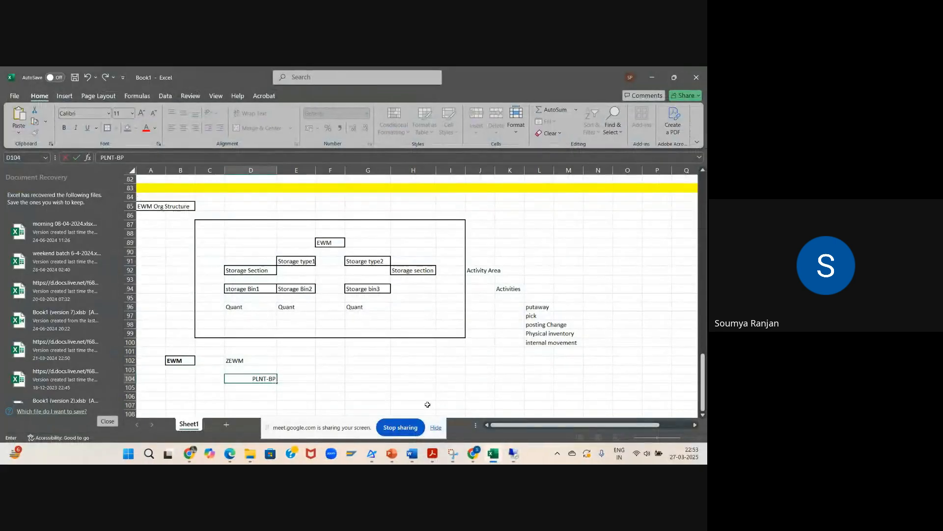
pyautogui.click(475, 454)
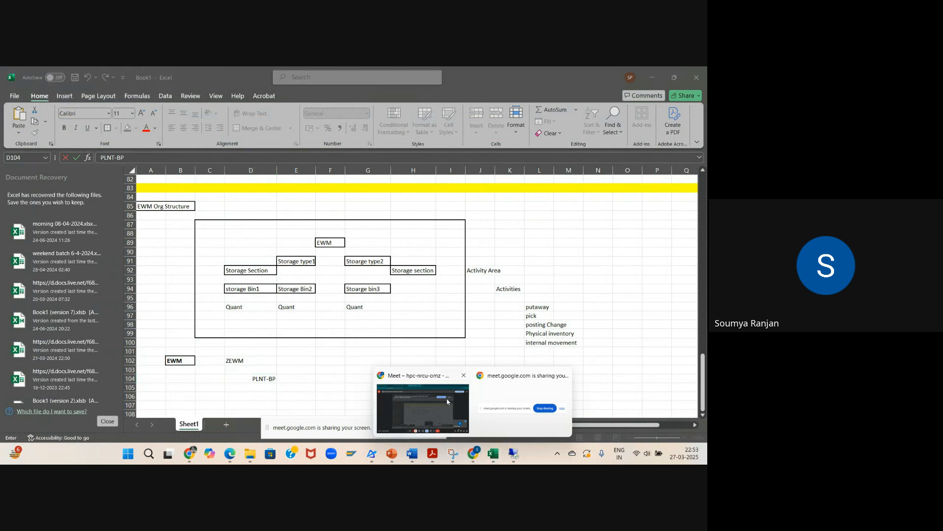
pyautogui.click(438, 400)
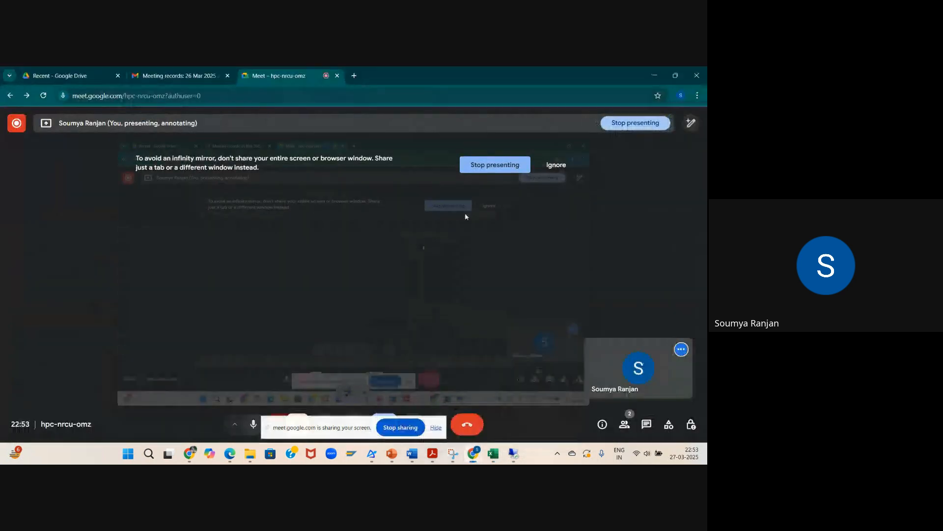
pyautogui.click(493, 162)
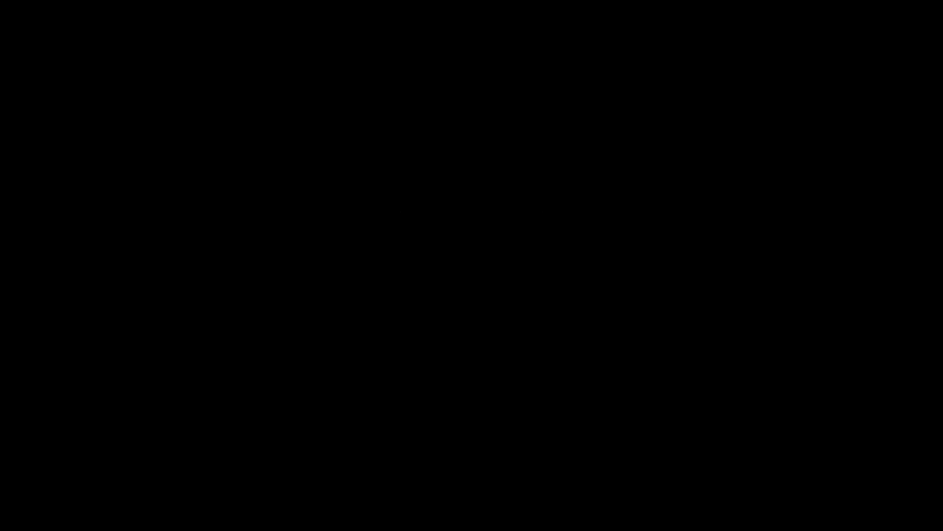